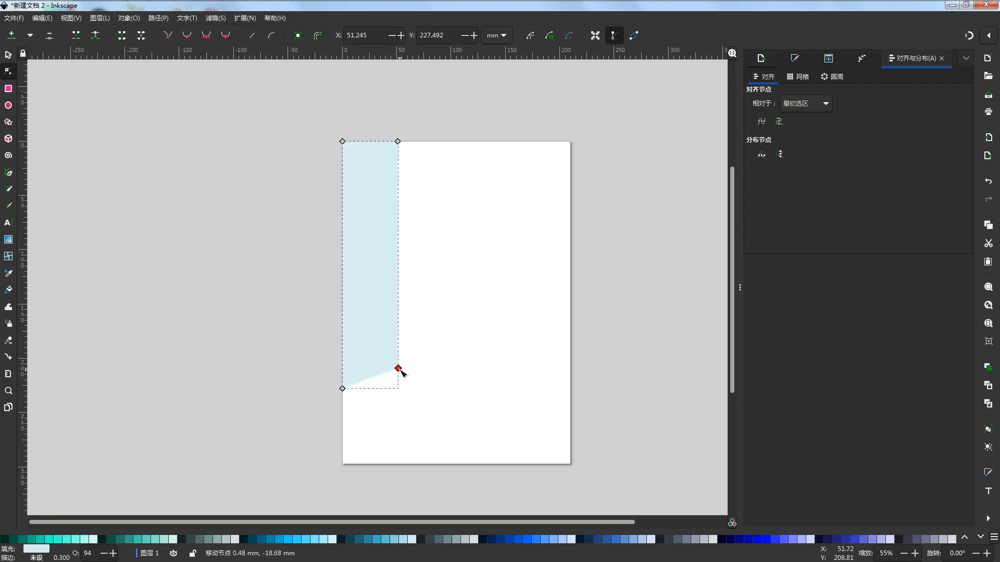
Fill the vertical strip along the page's left side with pale teal #D7F4EE
left_click(571, 349)
left_click(502, 351)
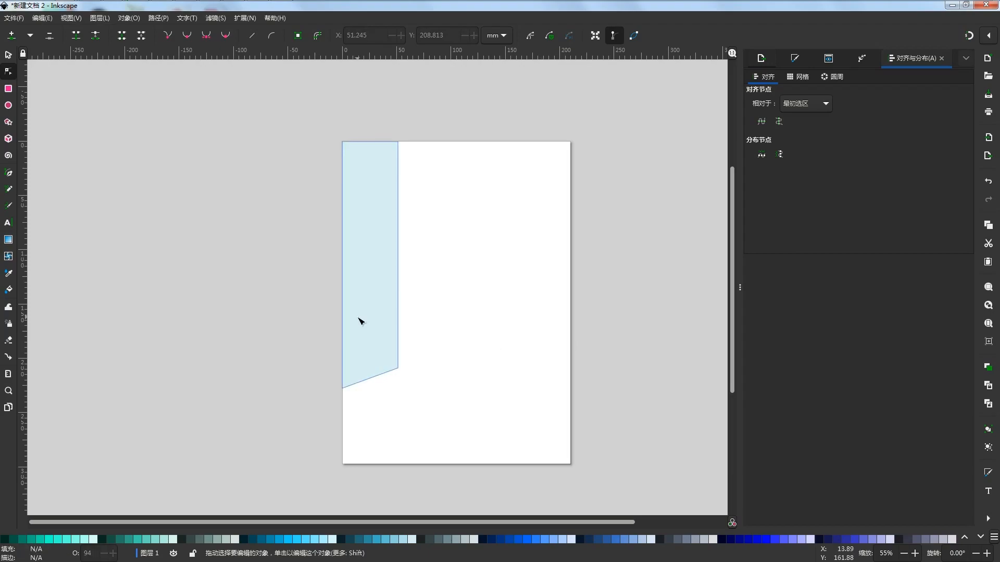
left_click(8, 54)
left_click(387, 299)
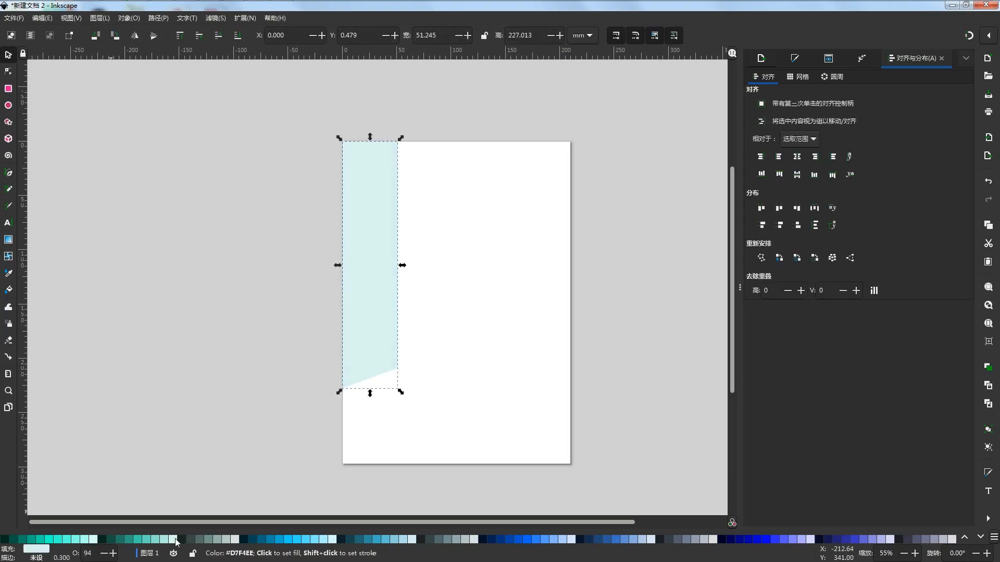
left_click(208, 422)
left_click(380, 371)
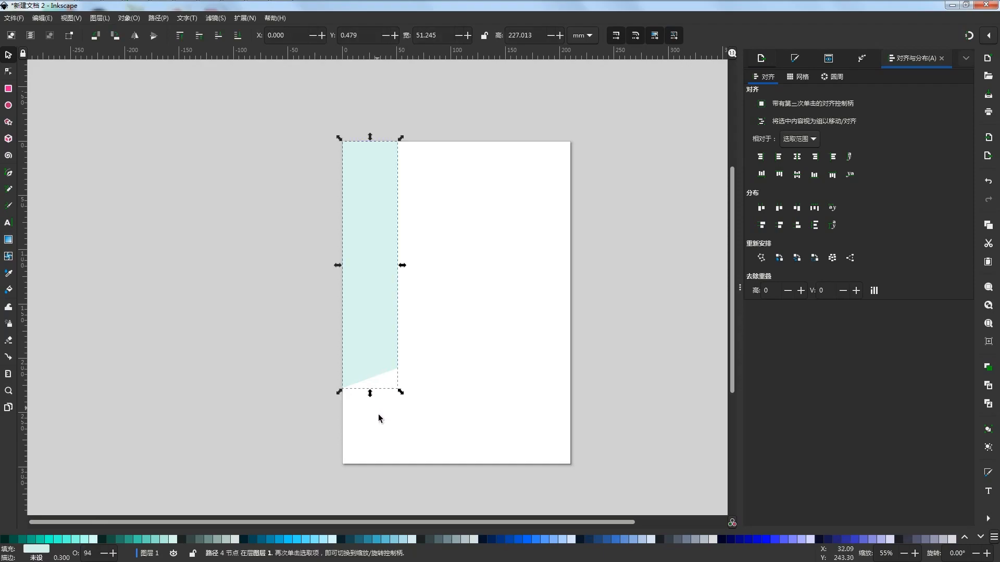
Move the strip's lower-left corner node down about 20 mm to steepen its slanted lower edge
key("n")
left_click_drag(342, 389, 343, 411)
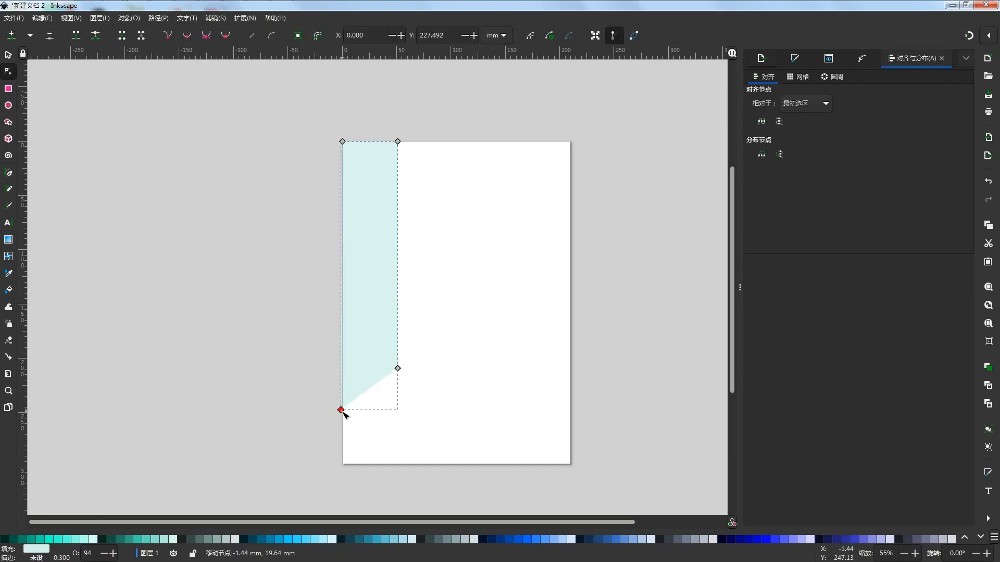
left_click(306, 400)
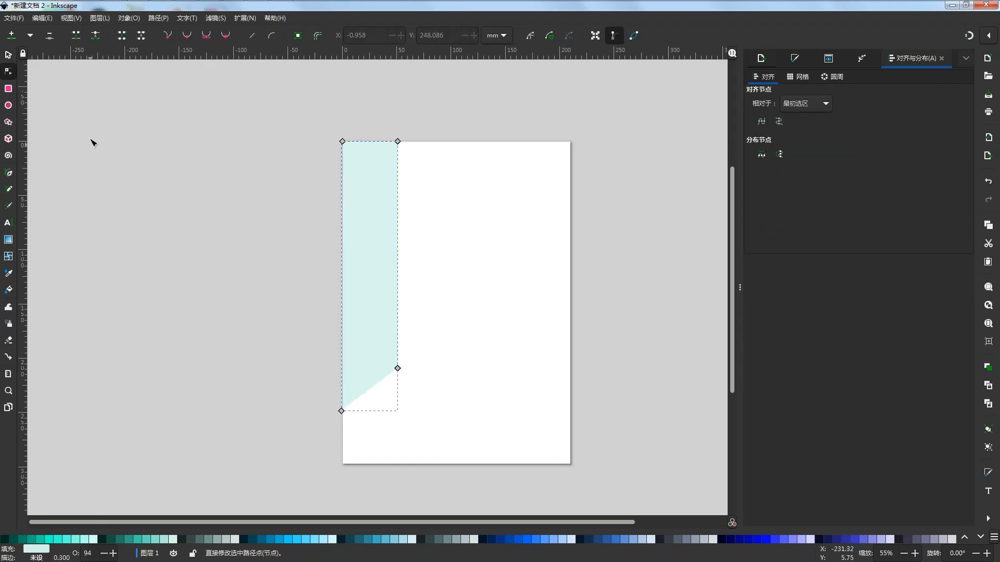
Stretch the vertical strip downward to a height of about 264 mm
key("s")
left_click_drag(369, 414, 367, 433)
left_click(528, 276)
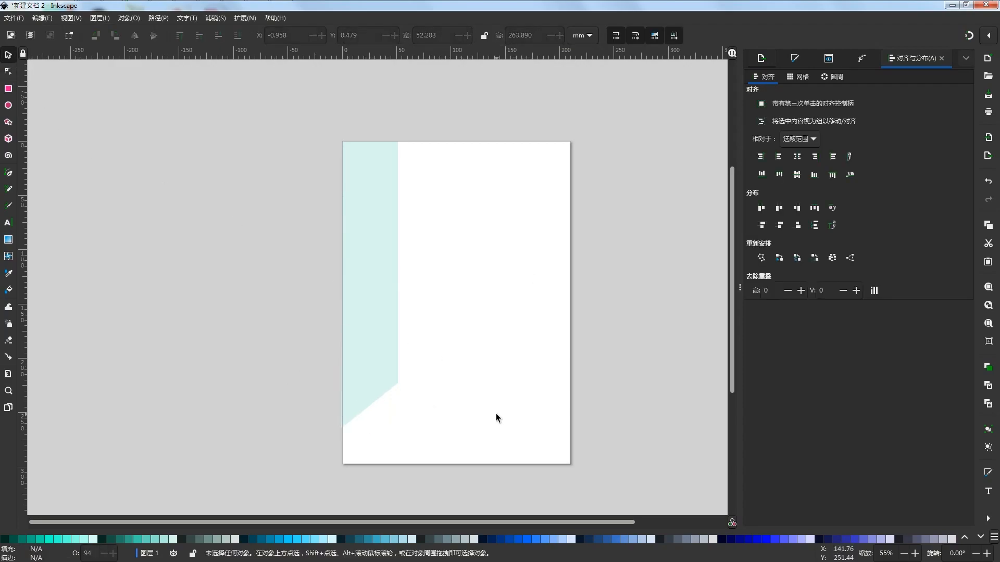
left_click(388, 388)
left_click(566, 385)
Nudge the strip's lower-left corner node sideways onto the page's left edge
scroll(357, 393, "up", 2)
left_click(349, 424)
key("n")
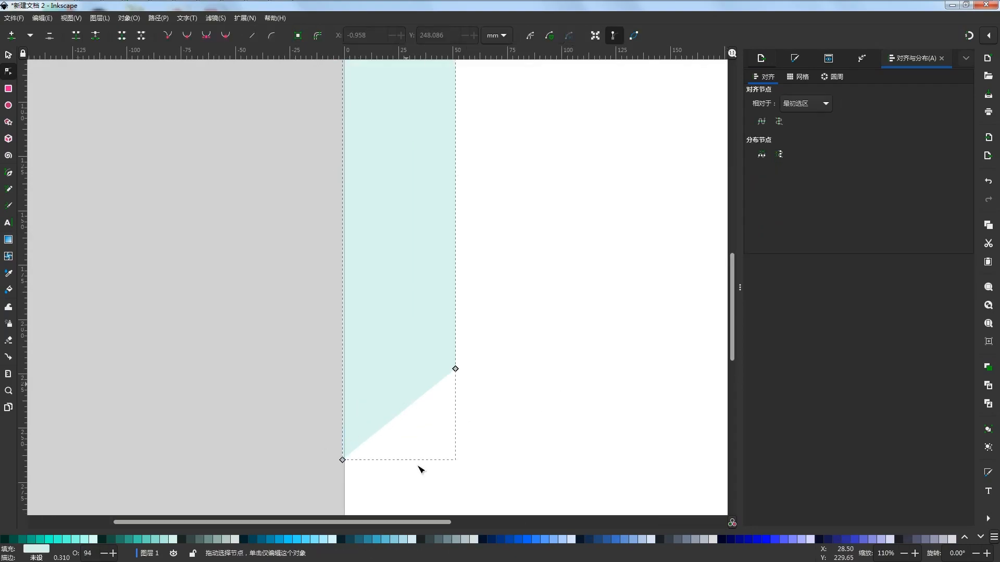
scroll(380, 467, "up", 6)
left_click_drag(319, 417, 334, 421)
left_click(288, 454)
scroll(292, 457, "down", 9)
left_click(450, 427)
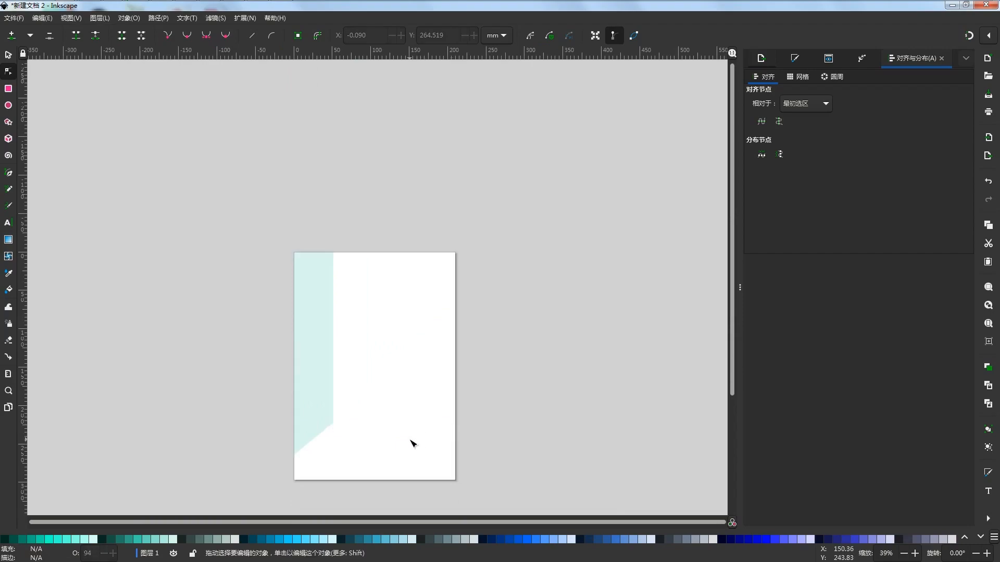
Draw a rectangle about 106 mm by 35 mm from the page's left edge, level with the start of the strip's slanted edge
scroll(290, 444, "up", 1)
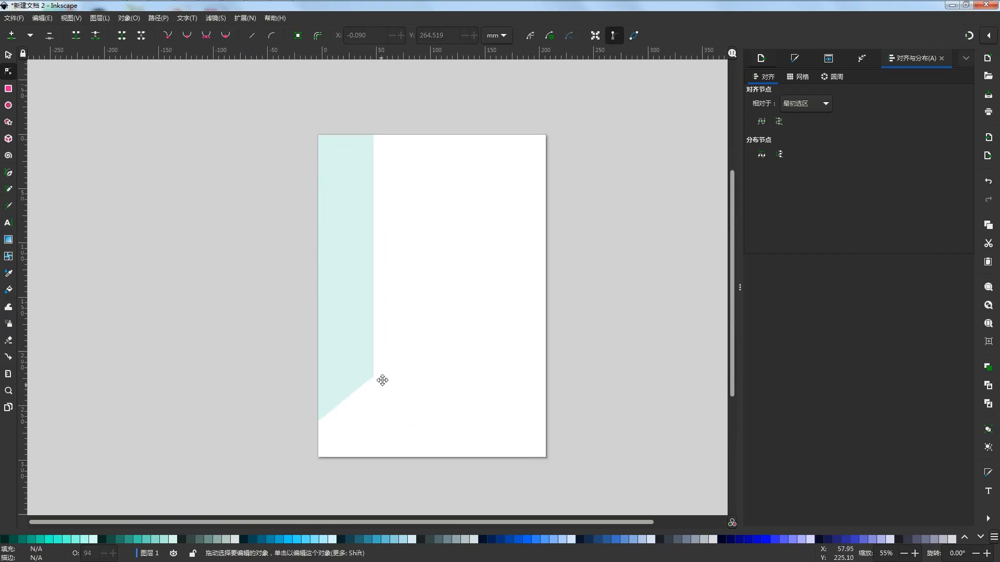
key("r")
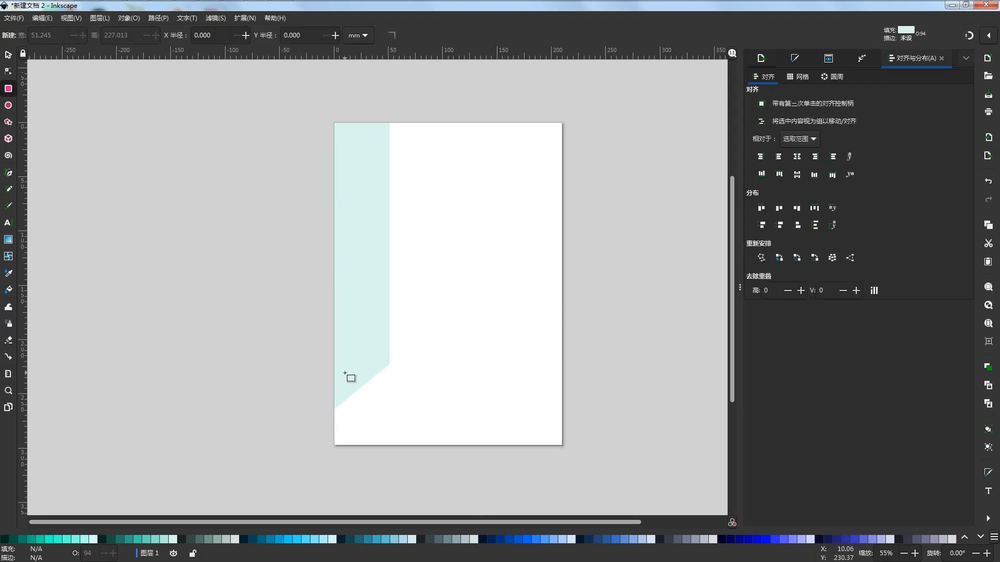
scroll(348, 370, "up", 4)
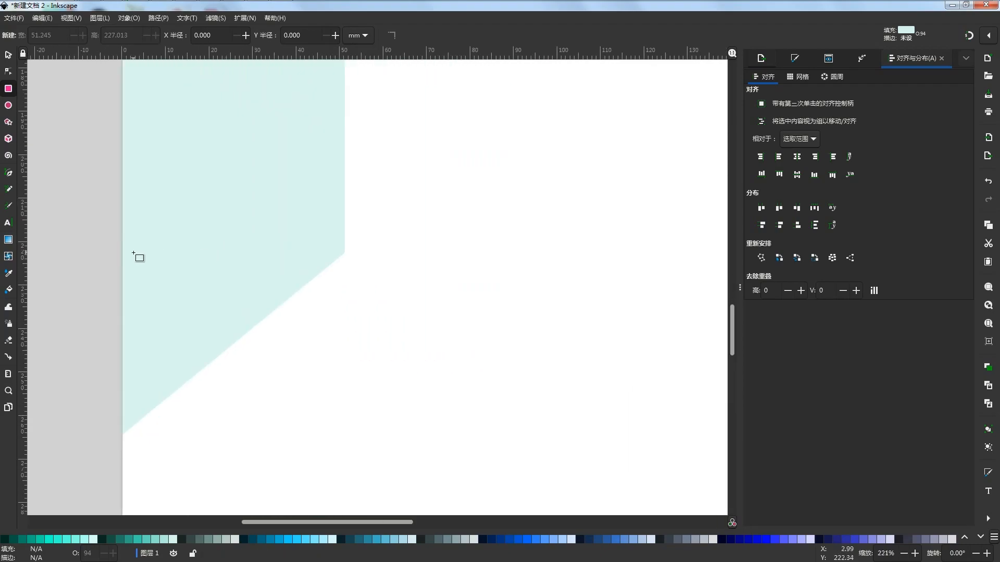
mouse_move(119, 249)
left_mouse_down()
mouse_move(617, 400)
mouse_move(622, 413)
mouse_move(579, 404)
left_mouse_up()
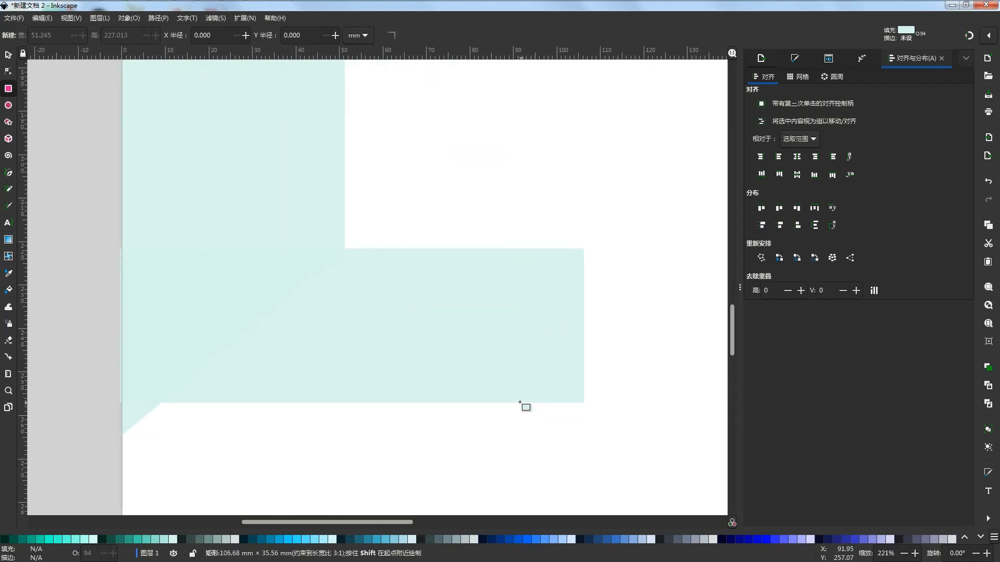
scroll(521, 402, "down", 1)
left_click_drag(518, 401, 585, 426)
key("ctrl+z")
key("s")
mouse_move(492, 354)
left_mouse_down()
mouse_move(500, 368)
mouse_move(493, 358)
left_mouse_up()
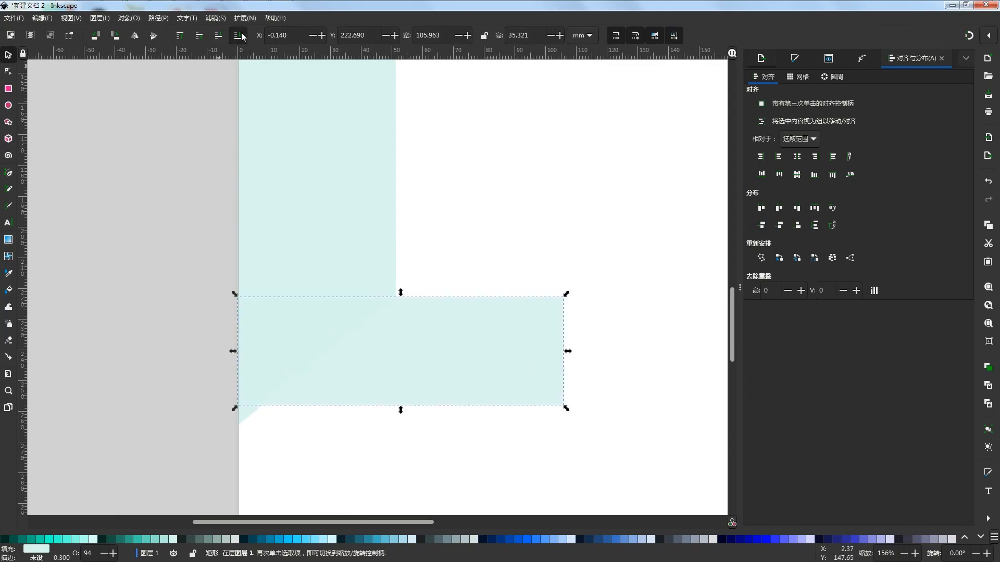
Send the new rectangle behind the strip and enlarge it to the page's lower-right corner, about 211 mm by 74 mm
key("5")
left_click_drag(468, 389, 578, 430)
left_click(618, 423)
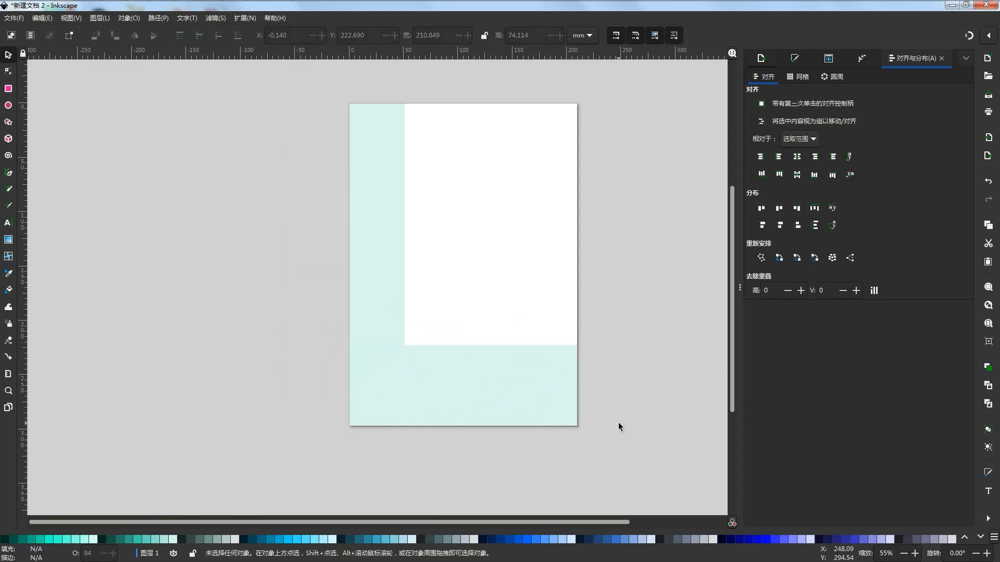
Give the vertical strip a dark green outline in #002B22
scroll(469, 443, "up", 1)
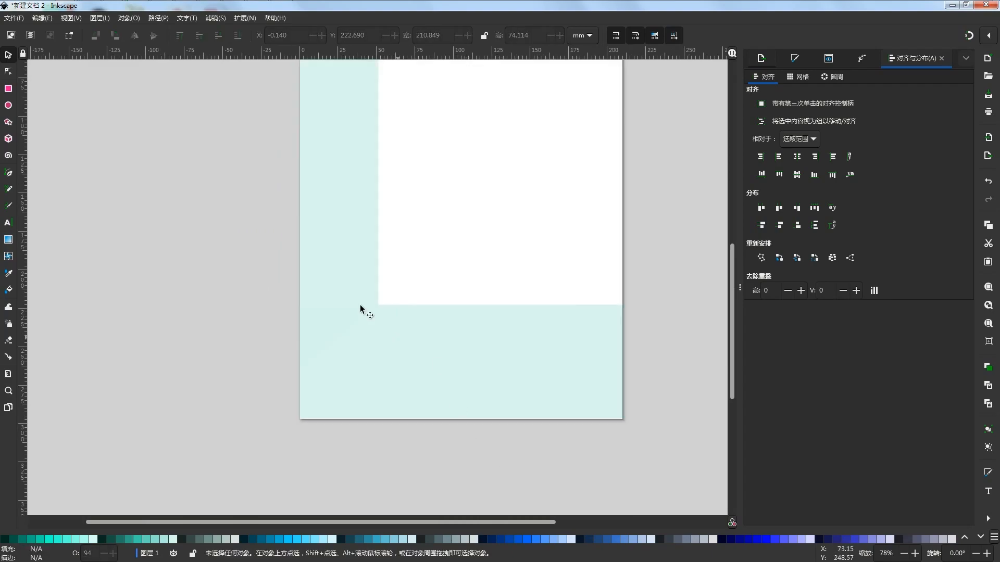
left_click(371, 258)
left_click(4, 540, "shift")
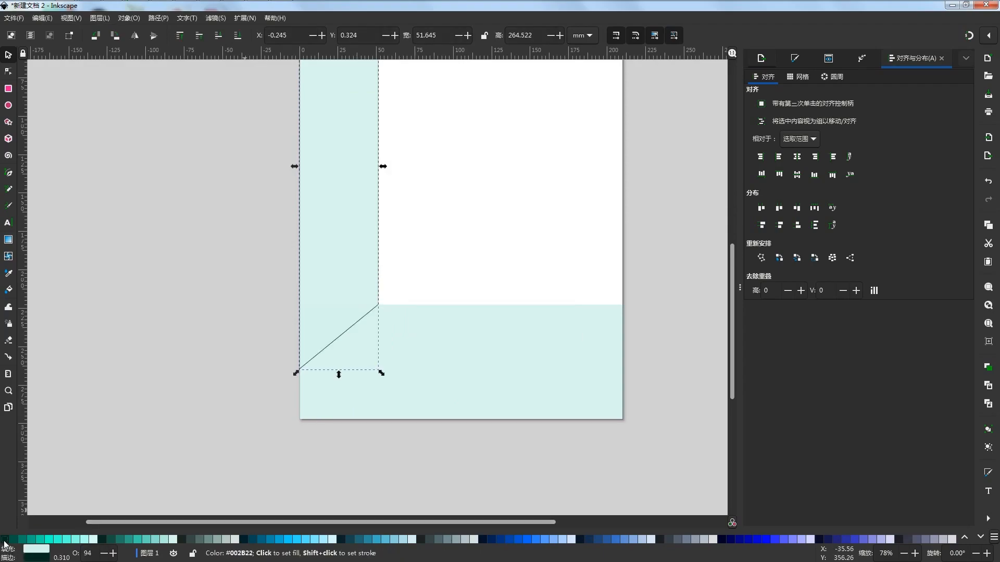
left_click(438, 433)
scroll(401, 422, "down", 2)
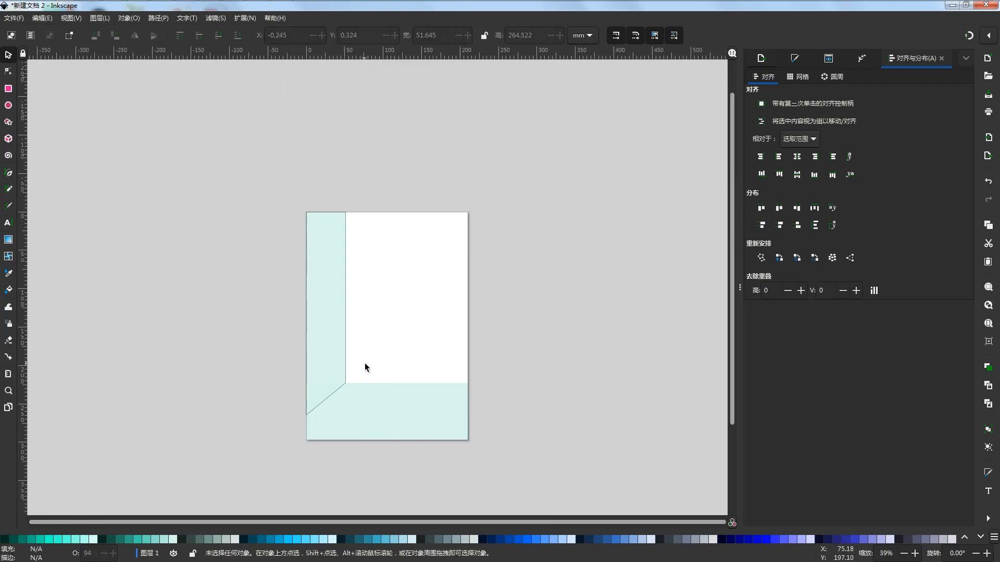
scroll(363, 362, "up", 8)
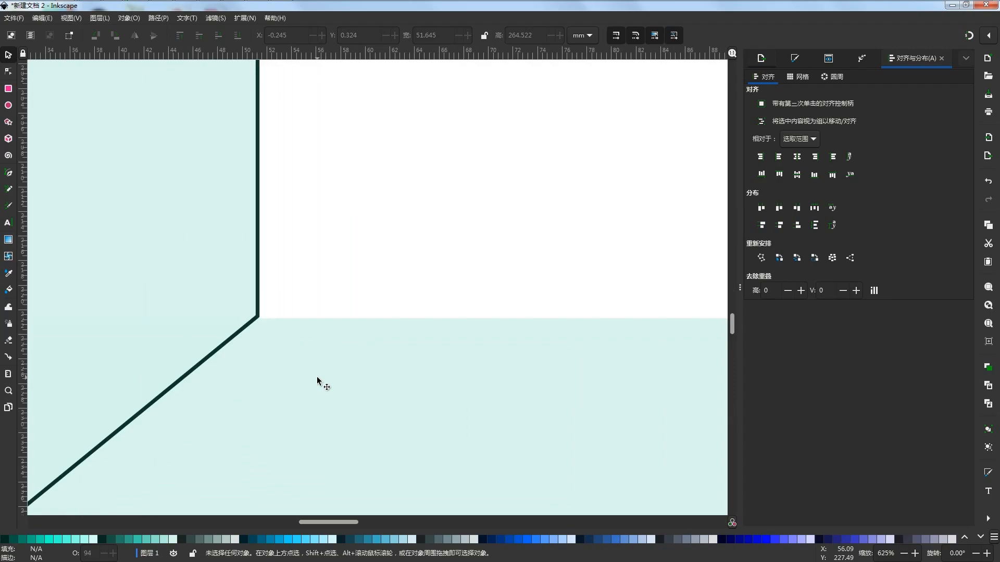
scroll(319, 359, "down", 6)
left_click_drag(406, 348, 397, 353)
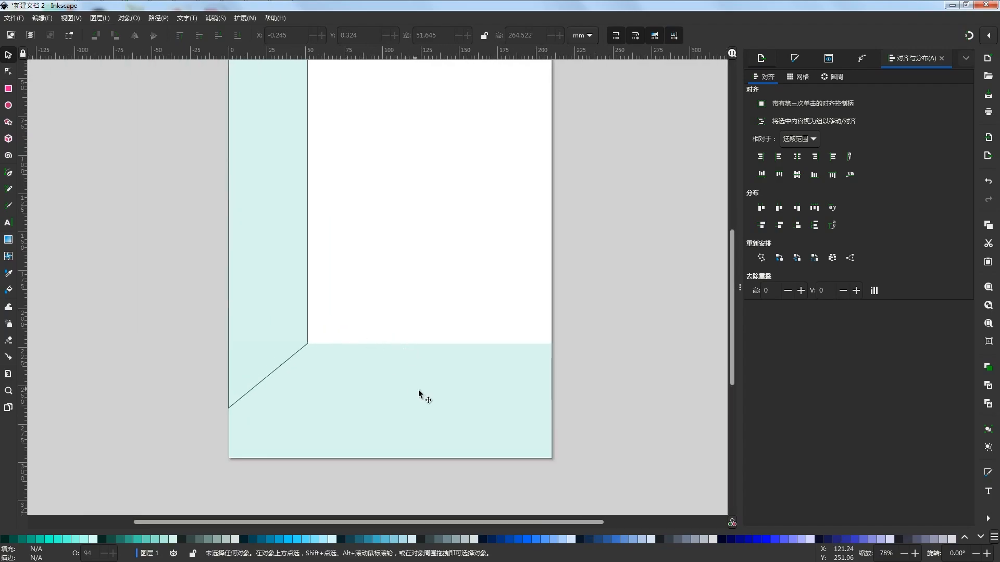
Fill both the wide lower rectangle and the vertical strip with light grey-green #DBE3E2
left_click(418, 391)
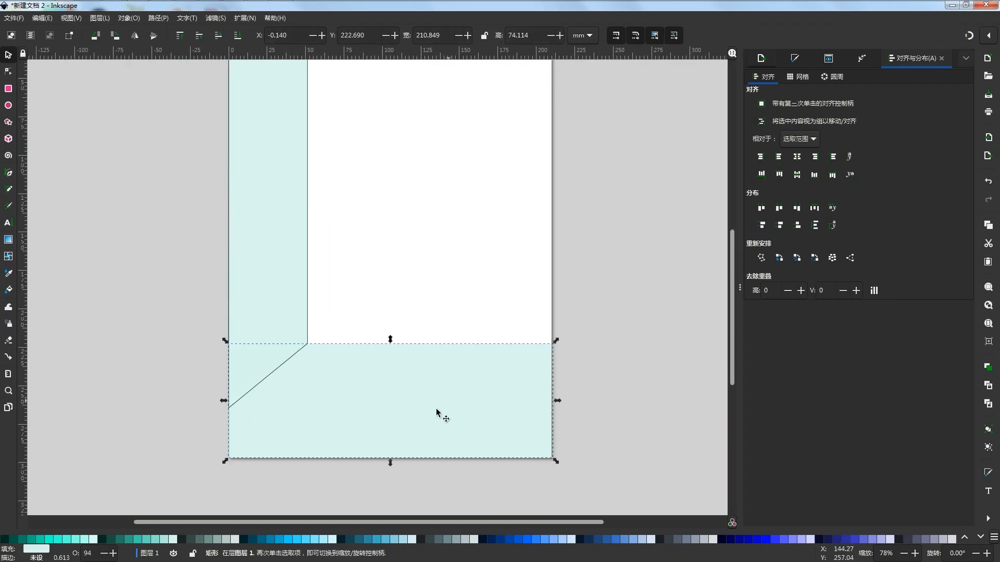
scroll(437, 409, "down", 2)
left_click(583, 427)
left_click(452, 416)
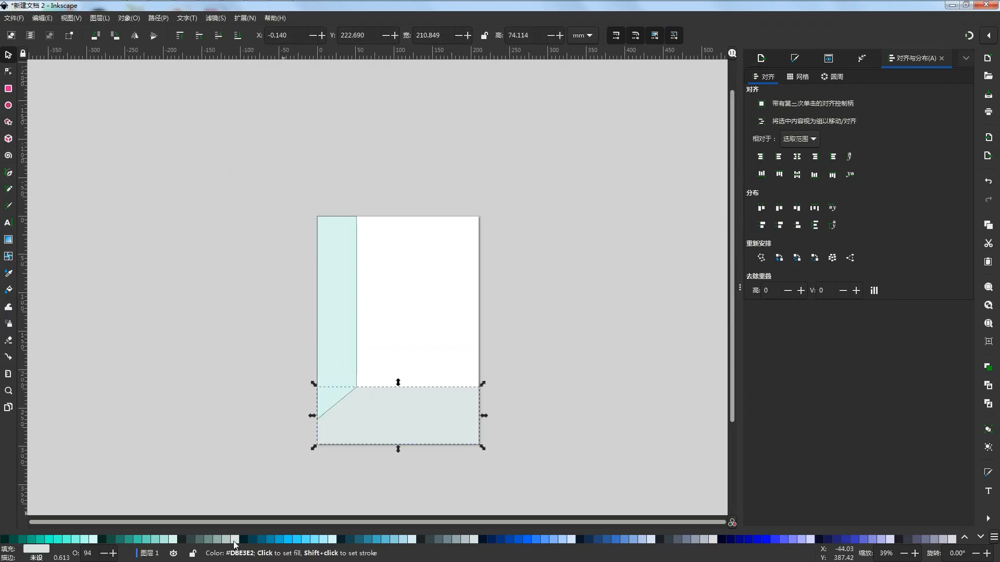
left_click(334, 390)
left_click(234, 541)
left_click(435, 455)
Draw a darker grey-green #B7C8C4 rectangle with a dark outline, about 92 mm by 74 mm, in the page's lower-left corner
scroll(370, 421, "up", 1)
key("r")
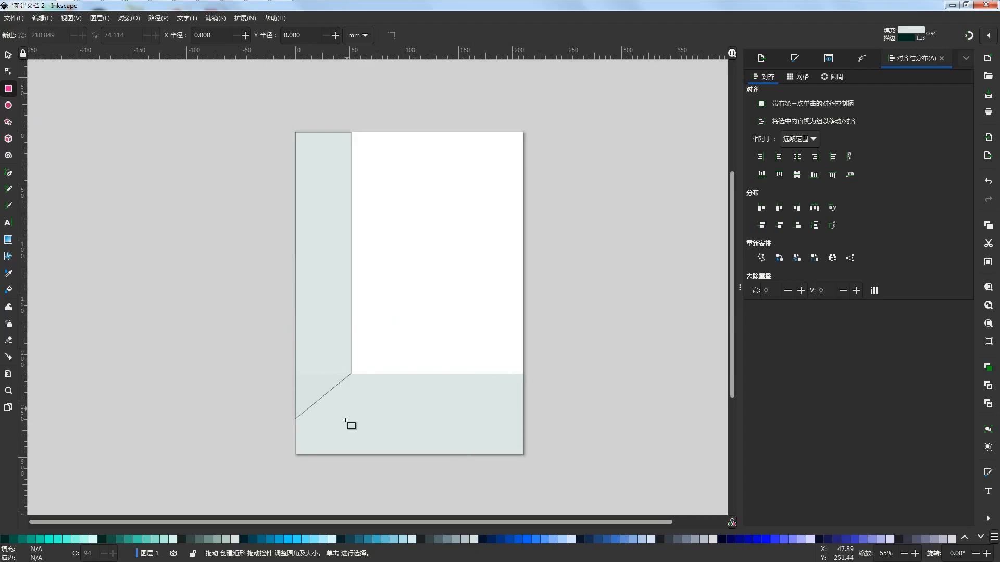
scroll(349, 432, "up", 1)
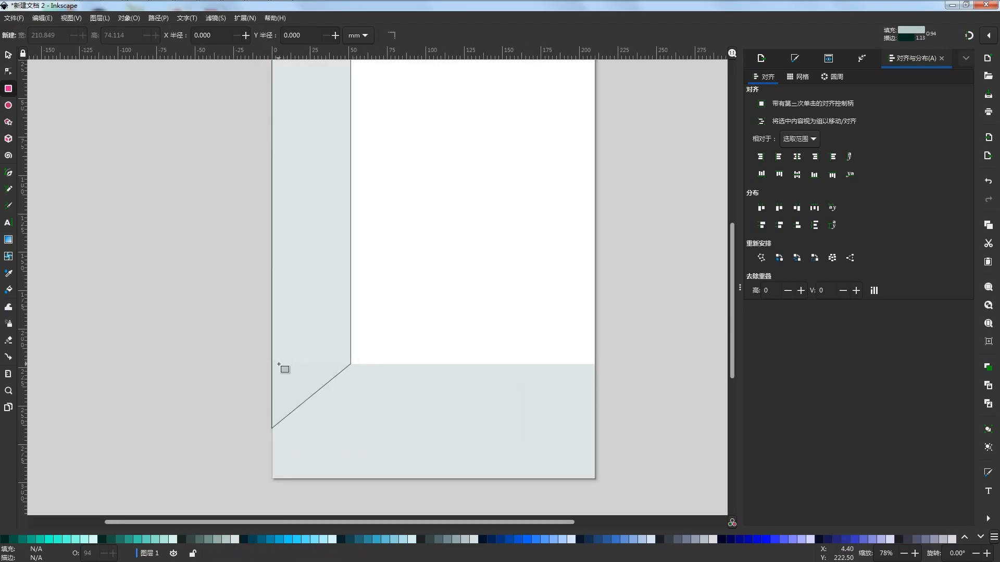
mouse_move(272, 367)
left_mouse_down()
mouse_move(436, 388)
mouse_move(402, 425)
mouse_move(412, 479)
left_mouse_up()
key("s")
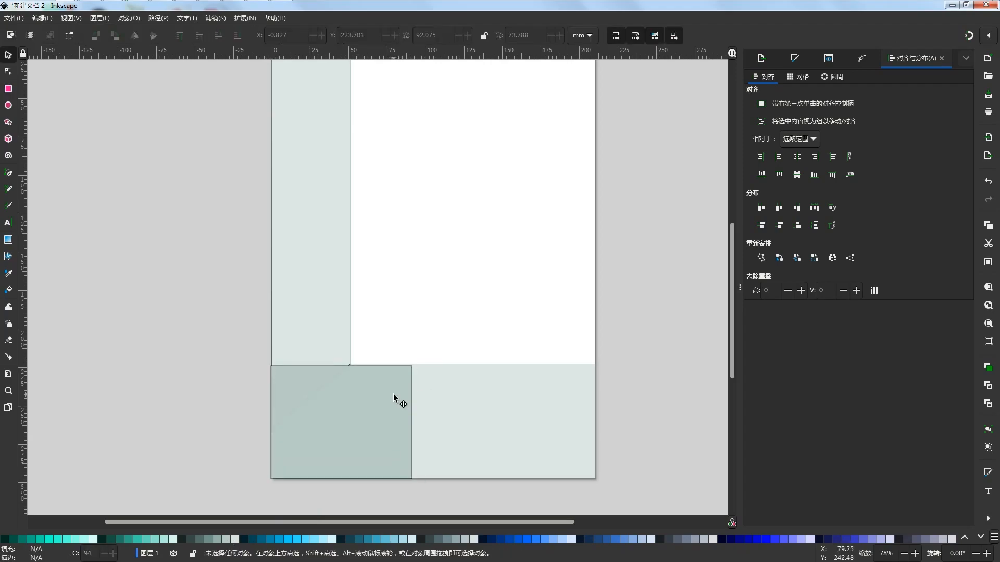
Align the darker rectangle's upper-left corner with the page's left edge and the wide rectangle's upper edge
scroll(362, 389, "up", 3)
left_click_drag(266, 338, 598, 257)
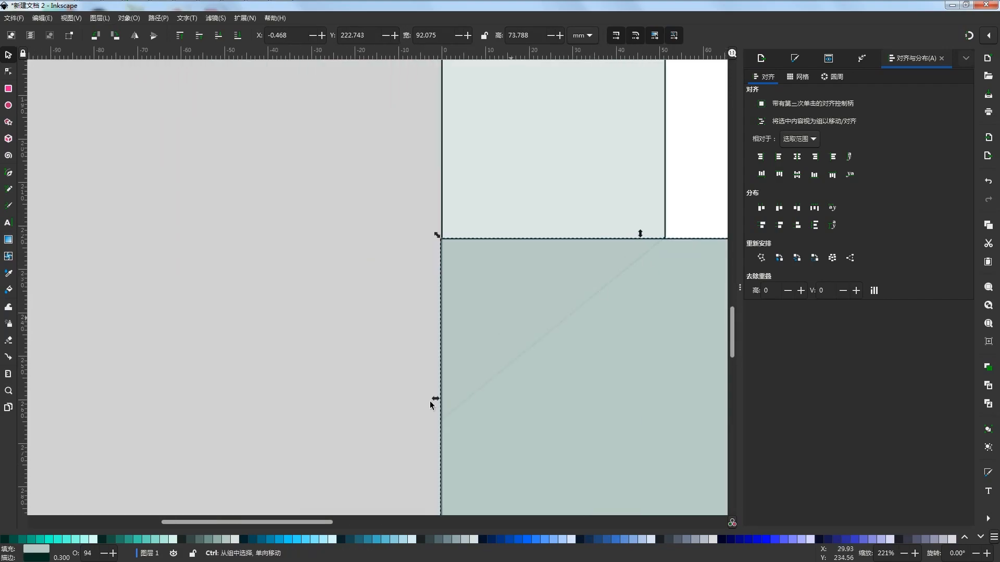
left_click_drag(518, 255, 518, 416)
left_click_drag(477, 238, 445, 79)
scroll(348, 224, "up", 5)
left_click_drag(449, 280, 453, 280)
scroll(308, 313, "down", 6)
scroll(476, 438, "up", 6)
left_click_drag(405, 313, 407, 305)
Extend the wide light rectangle's lower edge to the bottom of the page, making it about 74.35 mm high
left_click(409, 317)
scroll(454, 320, "down", 6)
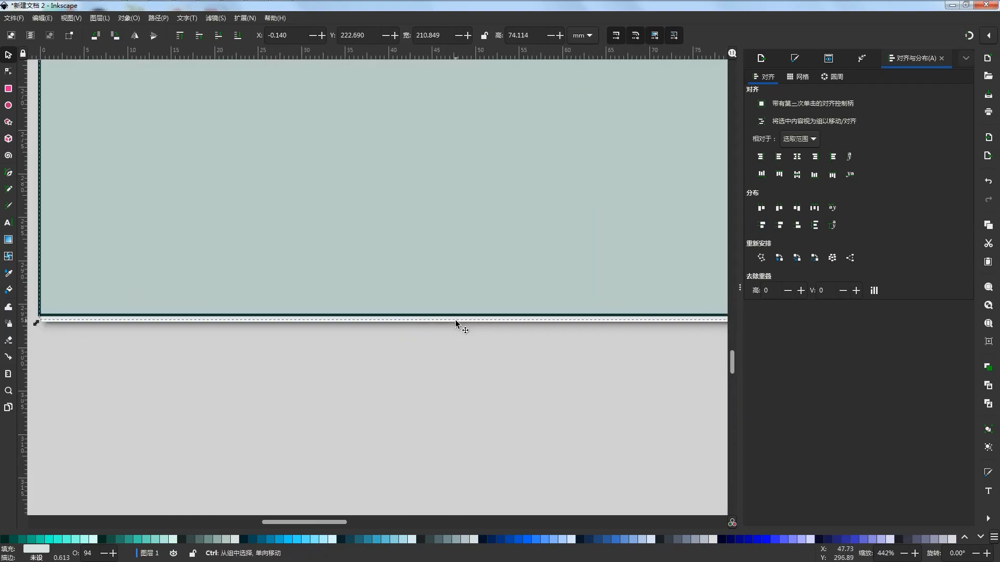
scroll(668, 322, "up", 5)
left_click_drag(681, 310, 680, 313)
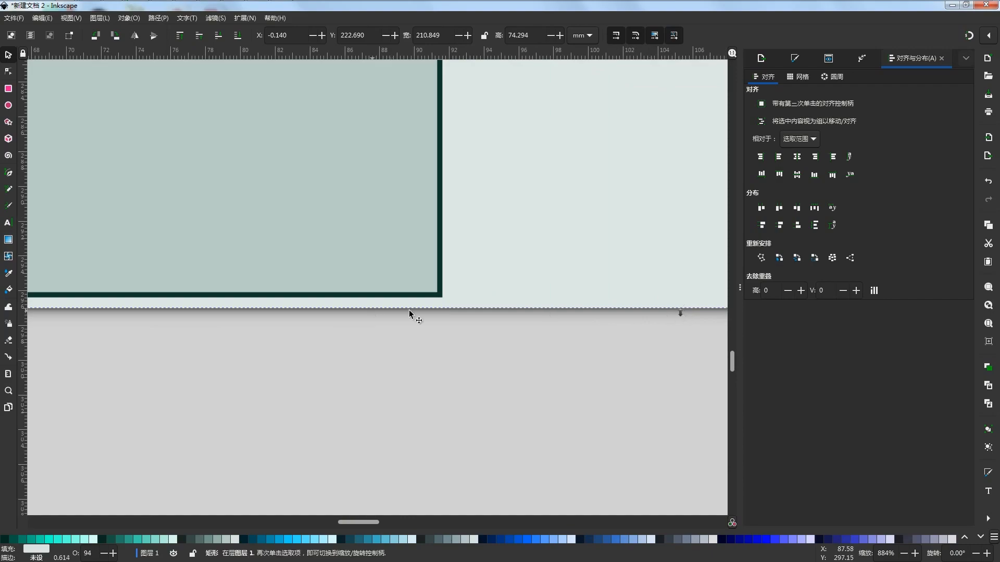
scroll(687, 340, "up", 3)
scroll(660, 285, "down", 3)
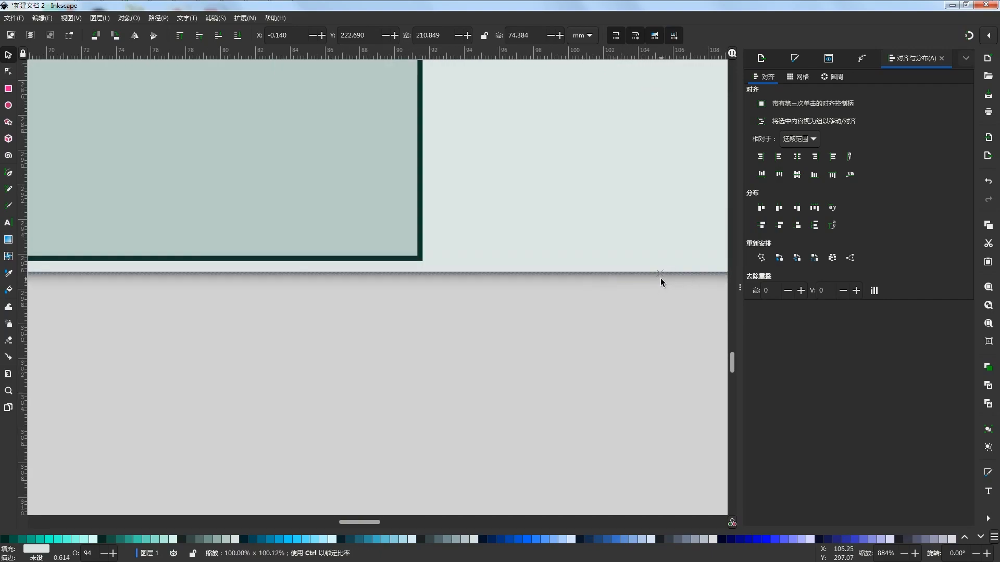
left_click_drag(660, 277, 659, 278)
left_click_drag(536, 284, 713, 302)
Extend the darker rectangle's lower edge to the bottom of the page, making it 74.55 mm high
left_click(445, 265)
left_click_drag(385, 289, 669, 299)
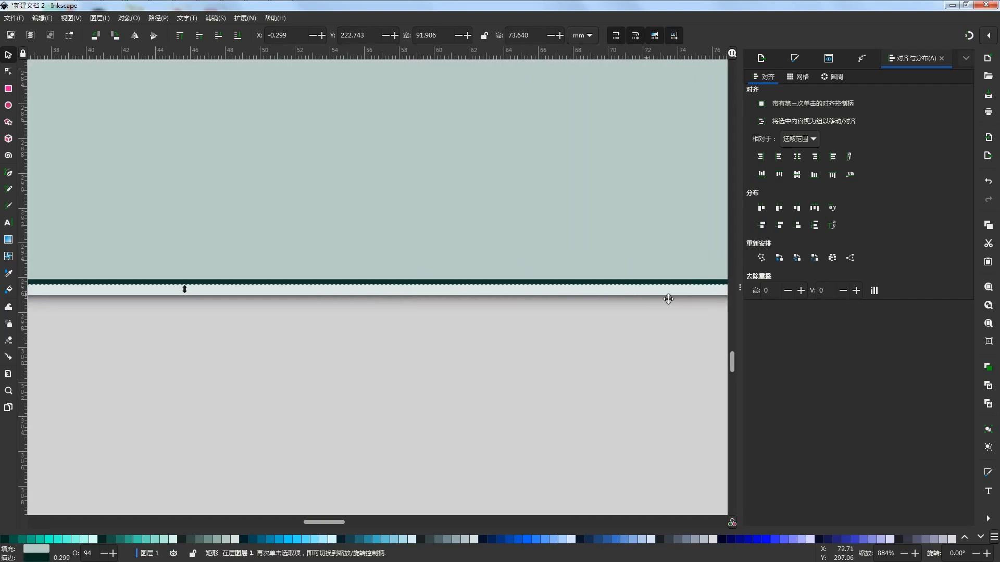
left_click_drag(302, 315, 617, 299)
scroll(498, 272, "up", 3)
left_click_drag(513, 263, 523, 302)
scroll(372, 354, "down", 10)
left_click(429, 380)
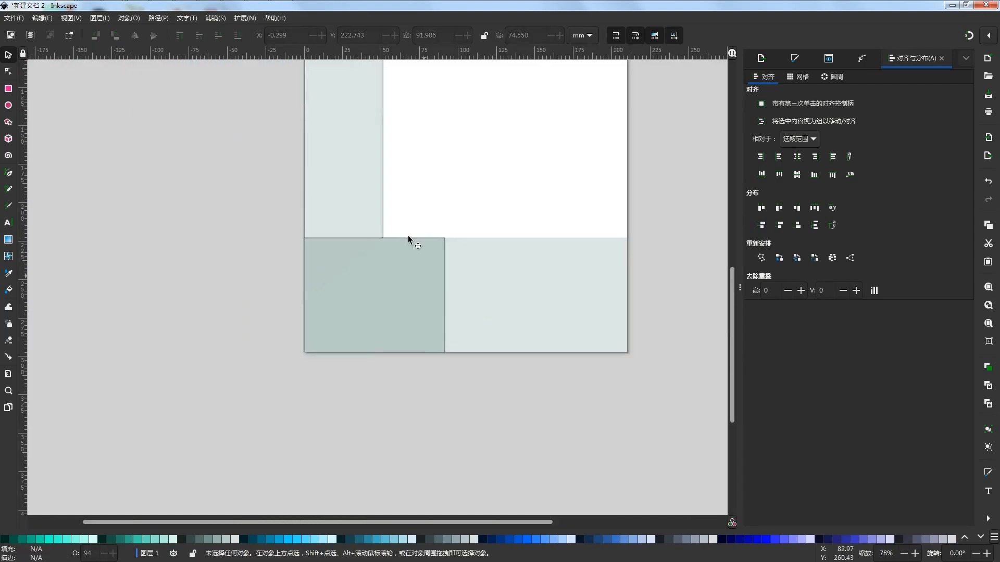
scroll(484, 261, "down", 2)
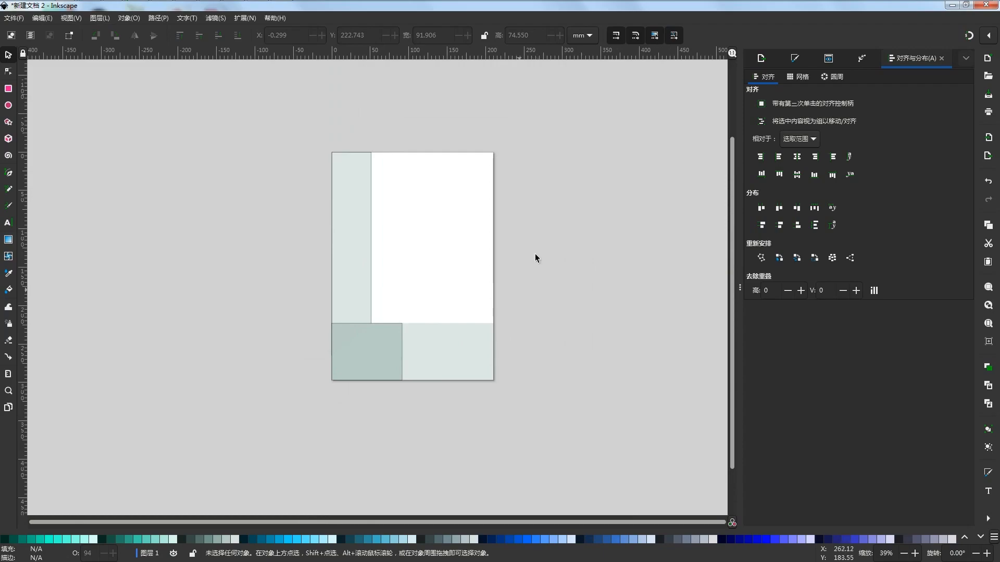
Set the opacity of the darker rectangle, the wide light rectangle and the vertical strip to 100%
key("ctrl+shift+f")
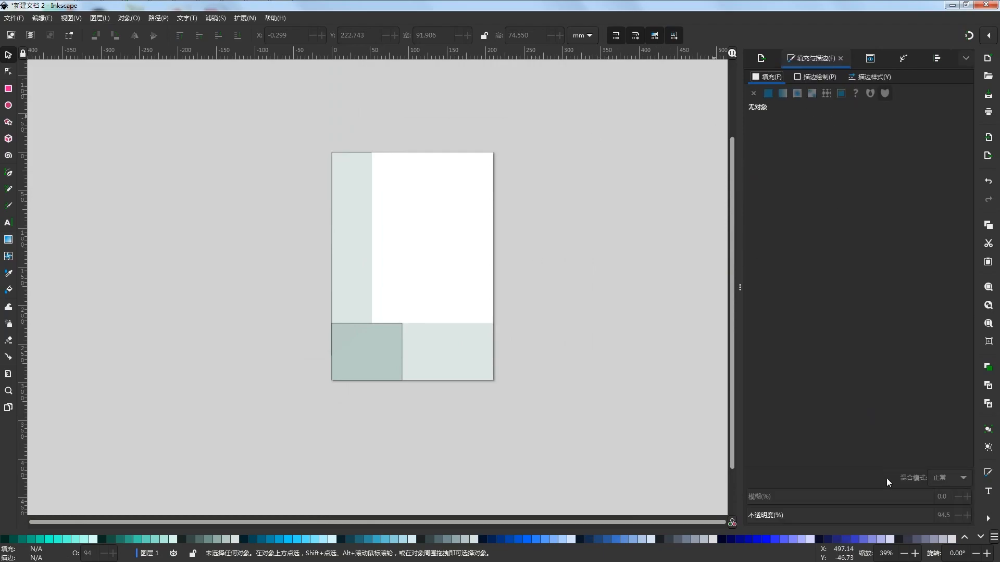
left_click(379, 358)
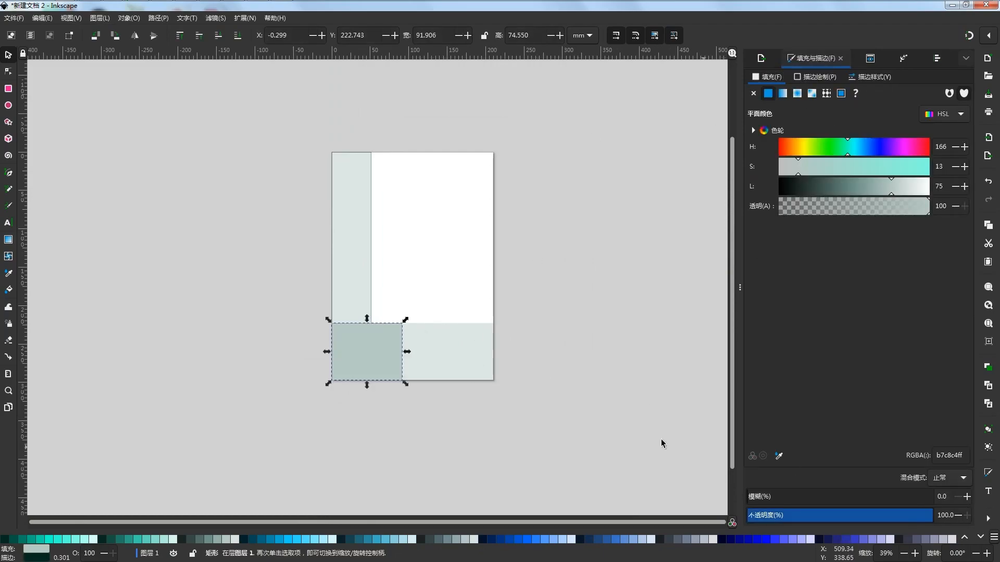
left_click(457, 345)
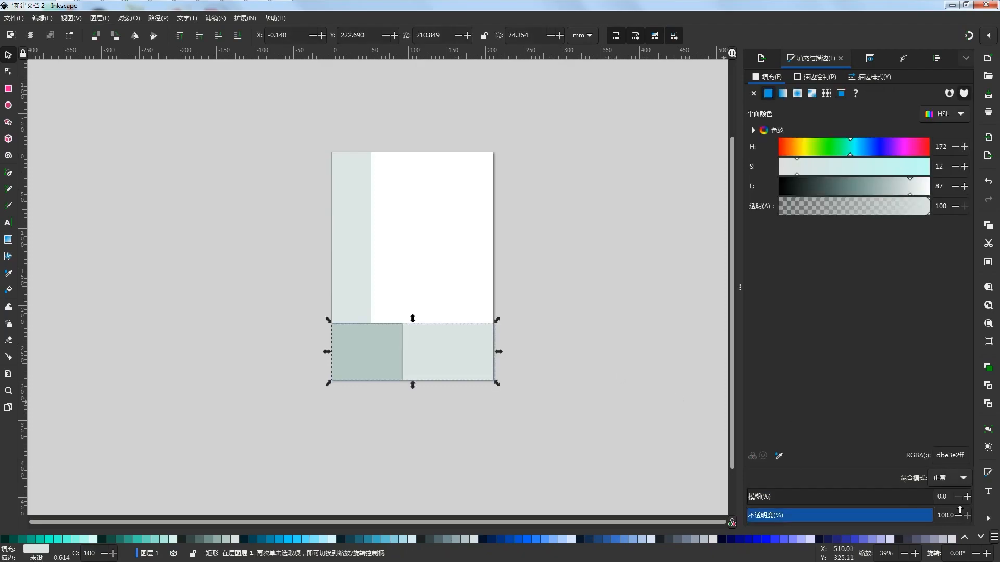
left_click(359, 230)
left_click(620, 380)
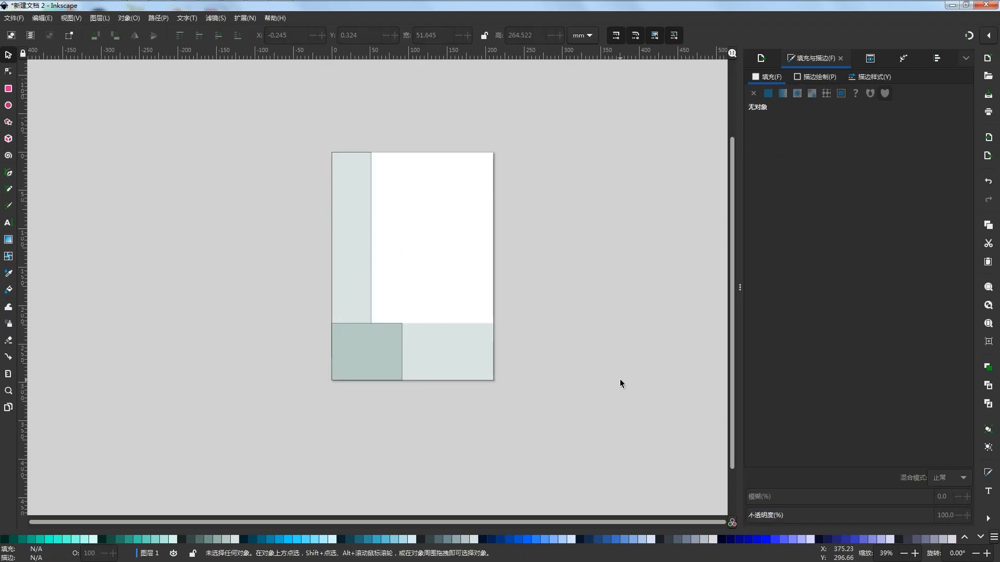
Duplicate the darker corner rectangle and stretch the copy upward to about 152.44 mm high
left_click(363, 351)
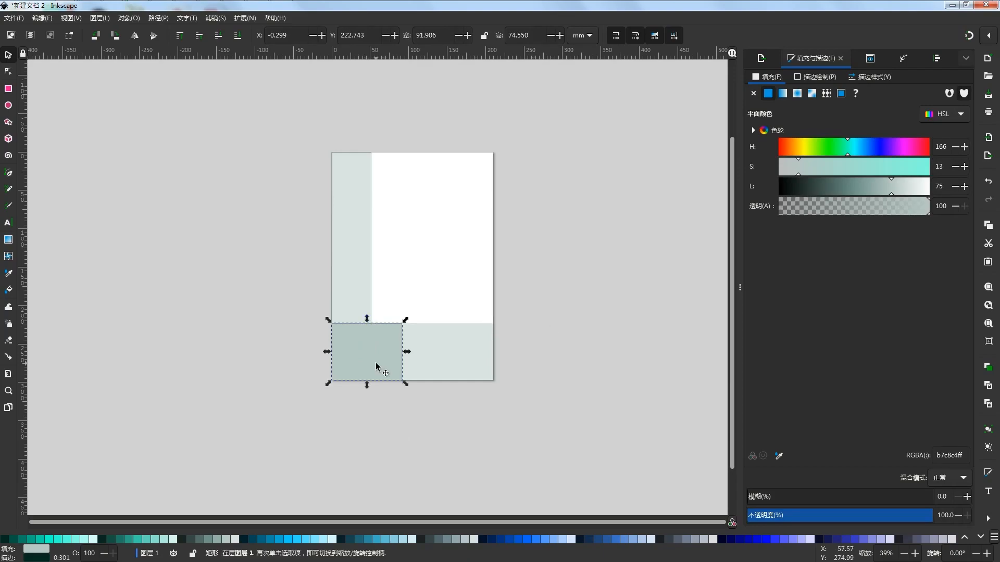
left_click(385, 369)
left_click_drag(367, 319, 367, 260)
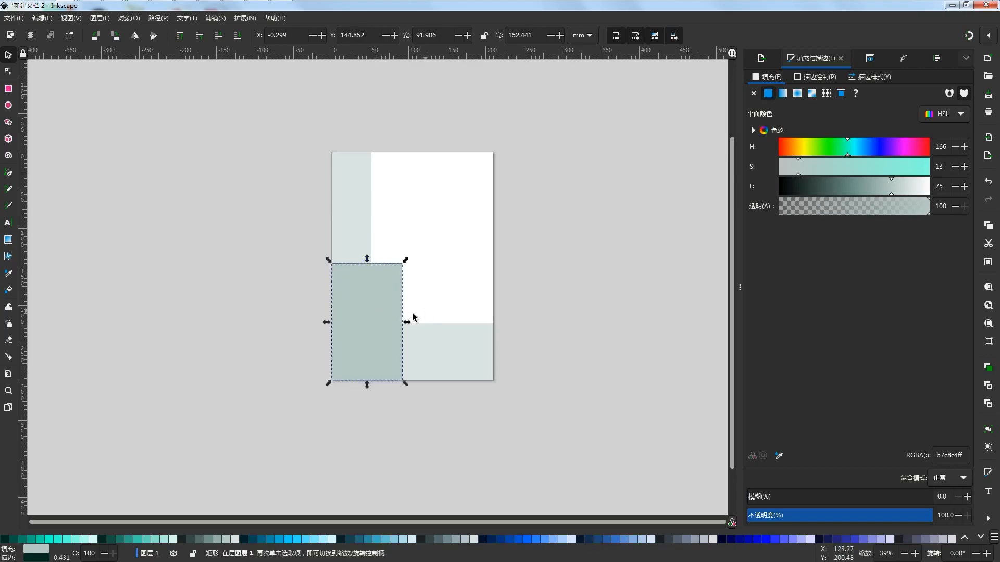
Convert the tall copy to a path and move its upper-left node to the vertical strip's right edge, at X 51.280 mm
left_click(9, 72)
left_click(191, 18)
left_click(172, 32)
left_click_drag(332, 265, 373, 265)
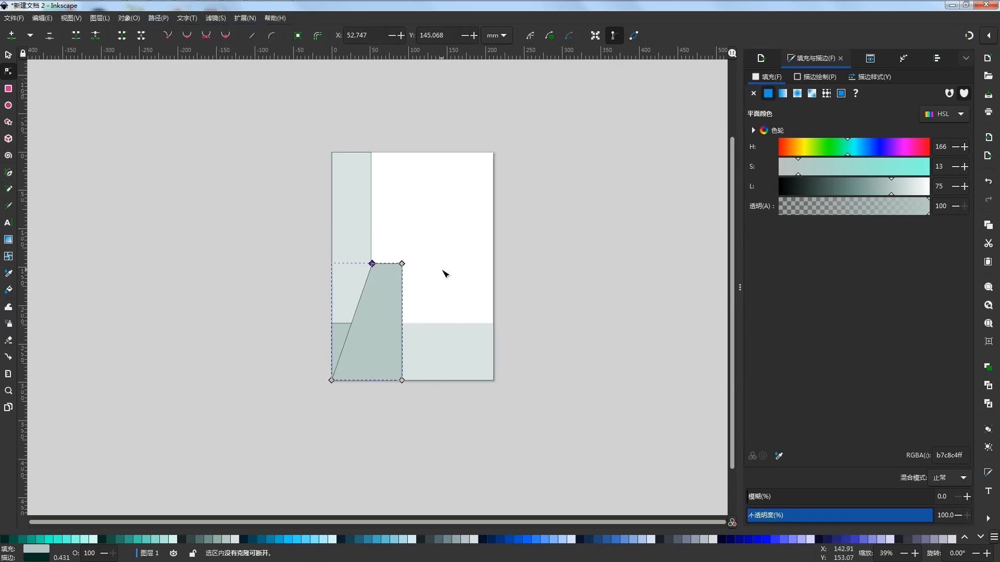
scroll(379, 272, "up", 7)
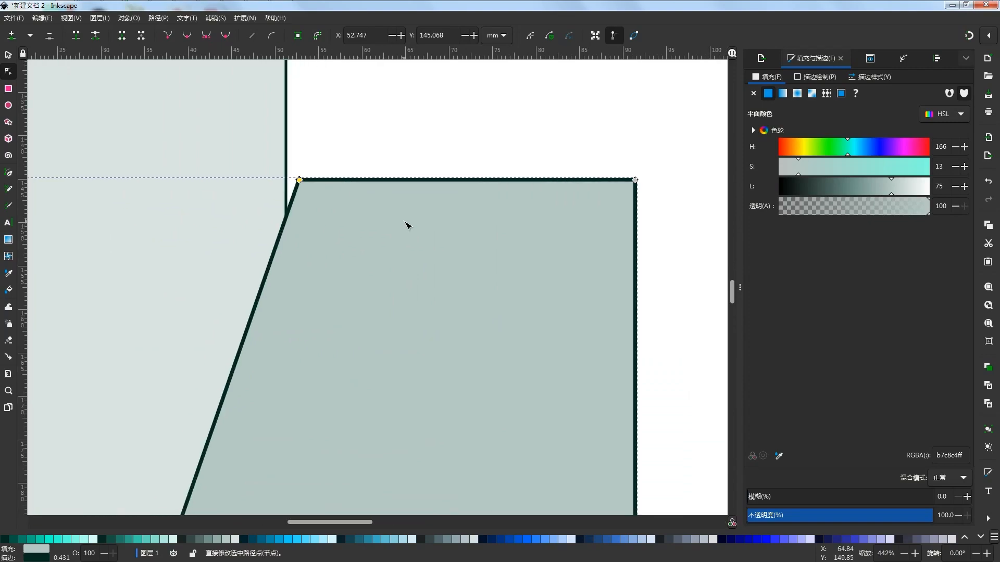
scroll(373, 207, "down", 3)
scroll(384, 230, "up", 5)
left_click_drag(377, 223, 350, 221)
scroll(379, 236, "down", 7)
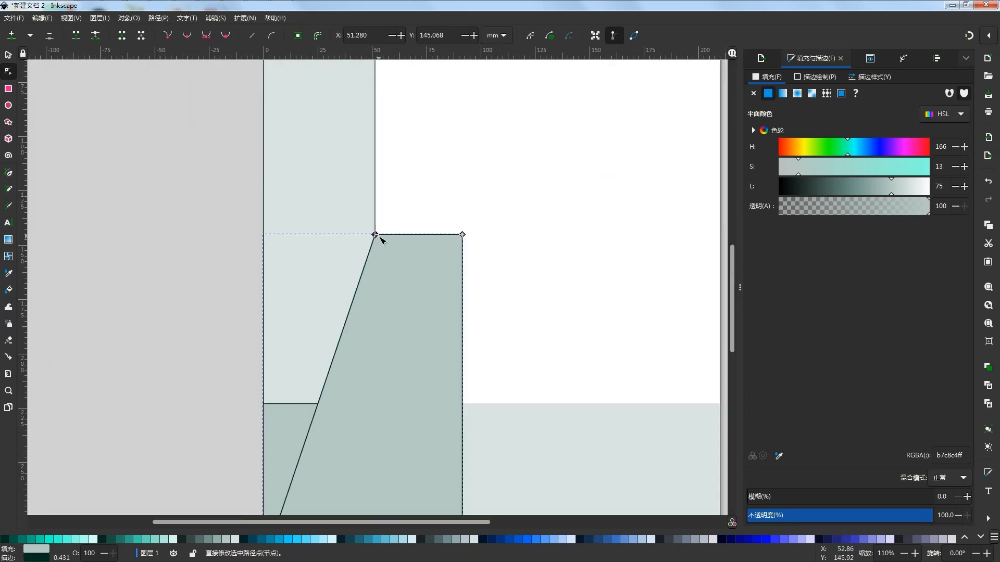
scroll(436, 252, "down", 2)
left_click_drag(475, 247, 445, 252)
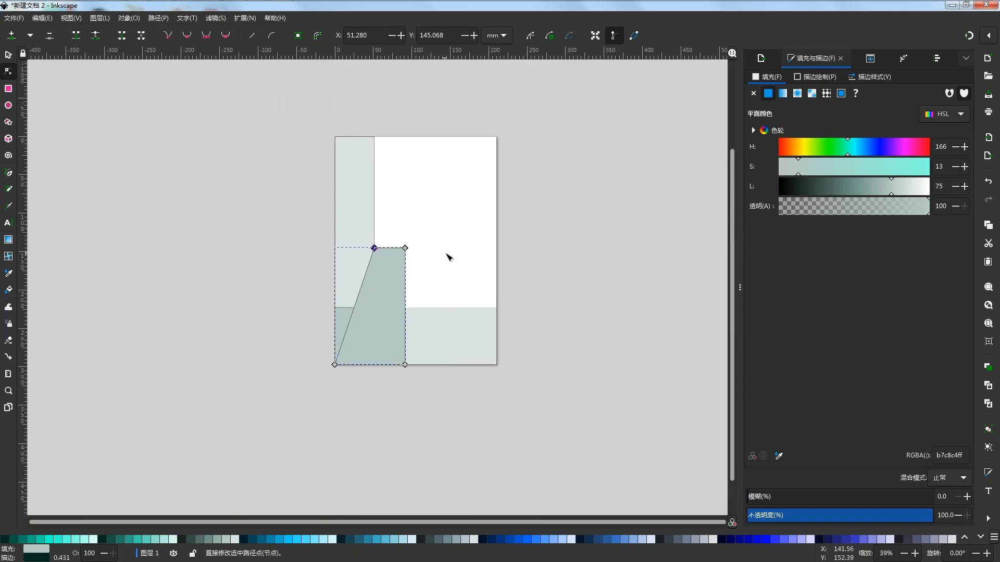
Mirror the slanted shape horizontally and place it against the vertical strip's right edge, at X 51.769 mm
left_click(9, 74)
left_click(9, 56)
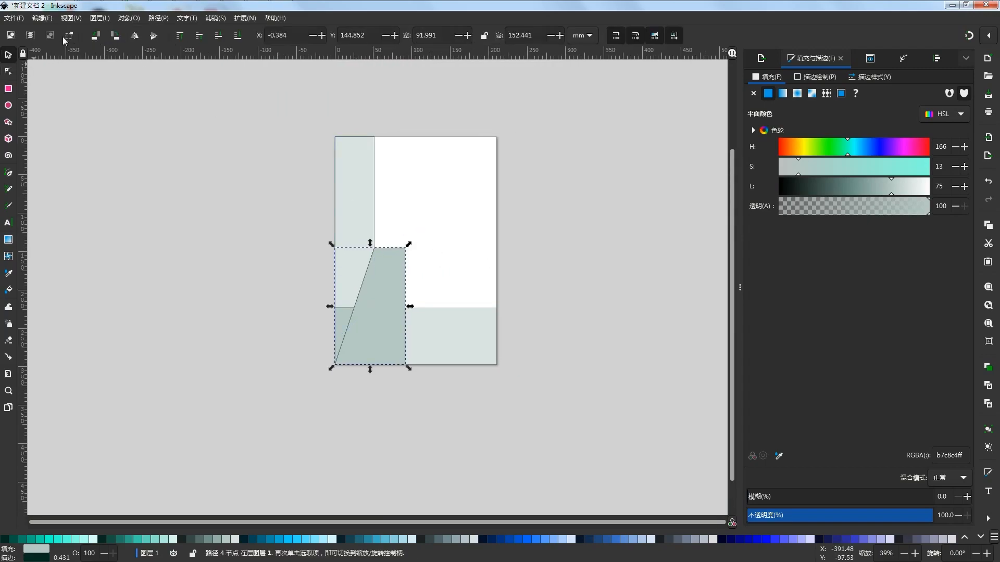
left_click(138, 37)
left_click_drag(354, 306, 412, 302)
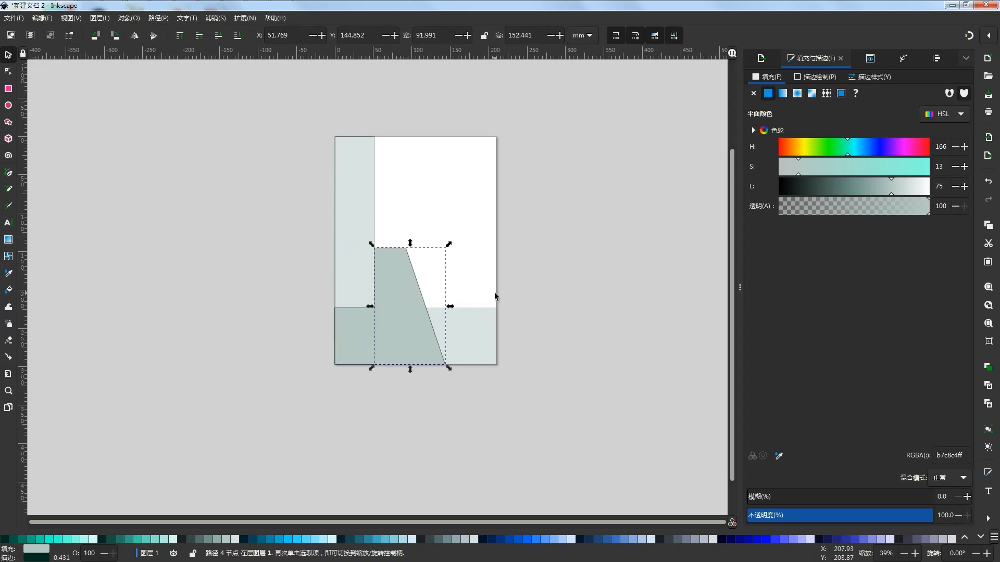
Move the mirrored shape's upper-right node inward to X 80.602 mm, keeping its height on the page
left_click(407, 263)
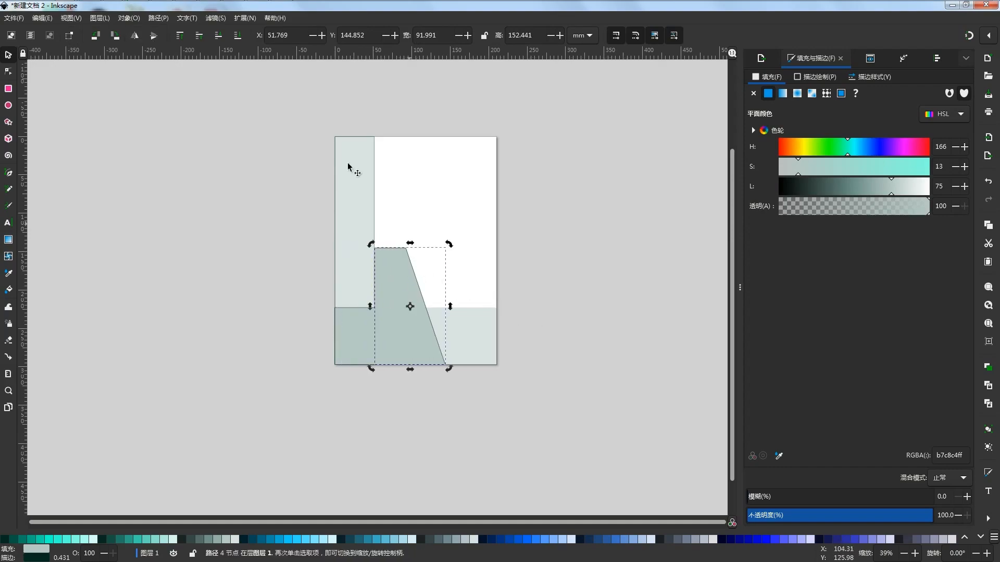
left_click(159, 19)
left_click(162, 32)
left_click(538, 278)
left_click(398, 275)
left_click(158, 19)
left_click(162, 32)
scroll(402, 254, "up", 3)
left_click(632, 205)
left_click(347, 307)
left_click(7, 71)
scroll(399, 302, "down", 2)
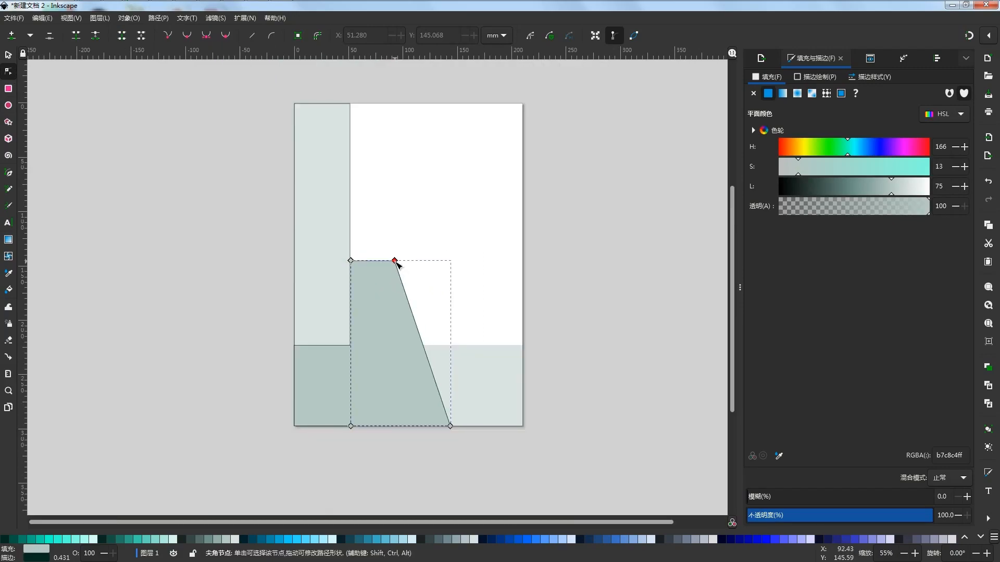
left_click_drag(394, 261, 383, 261)
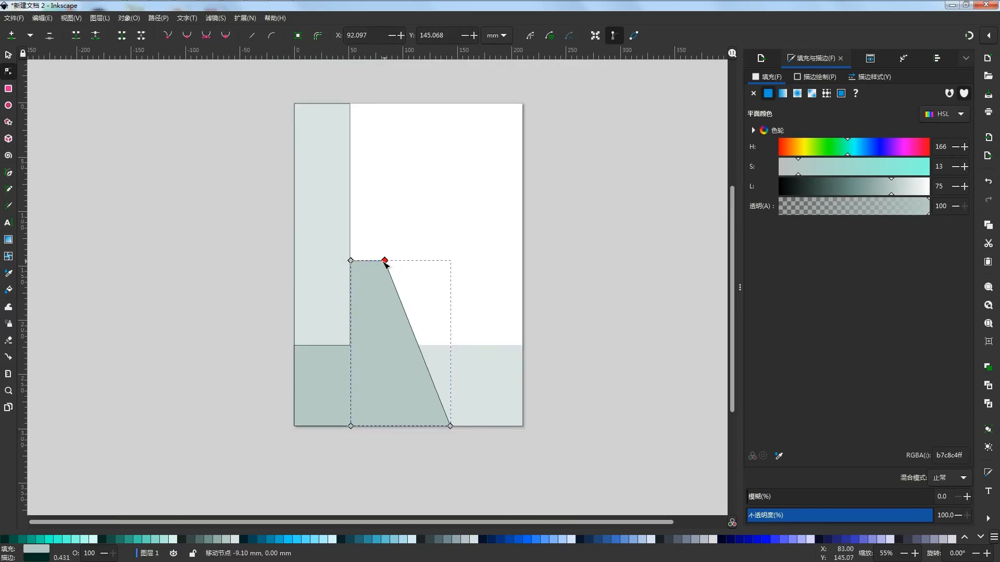
left_click(583, 360)
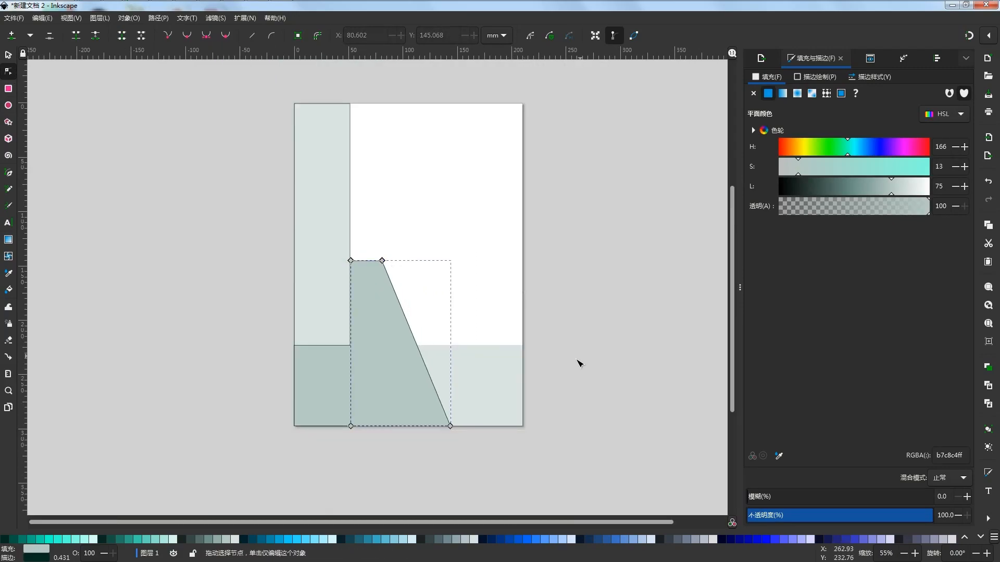
left_click(582, 359)
key("s")
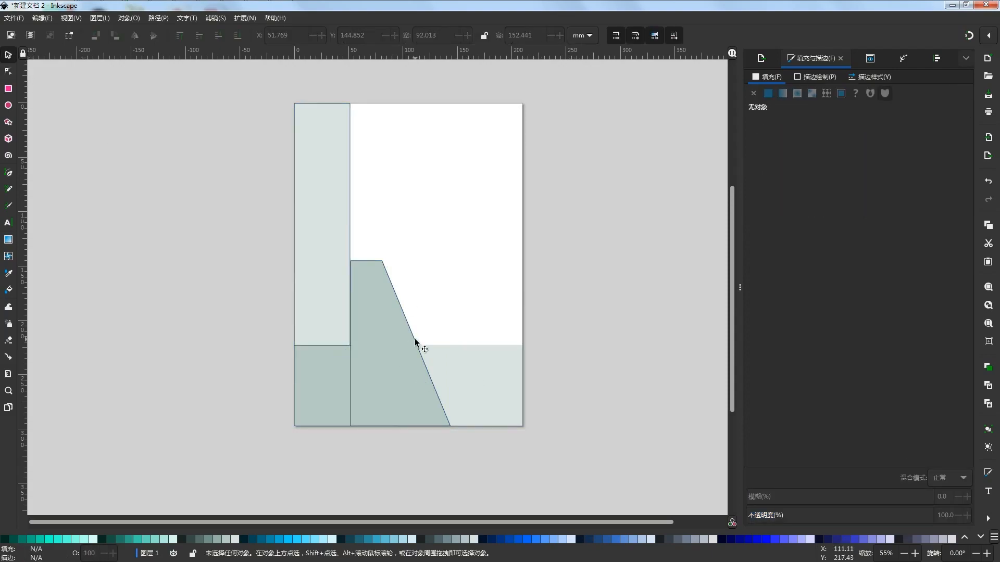
left_click(398, 364)
left_click_drag(400, 428, 398, 375)
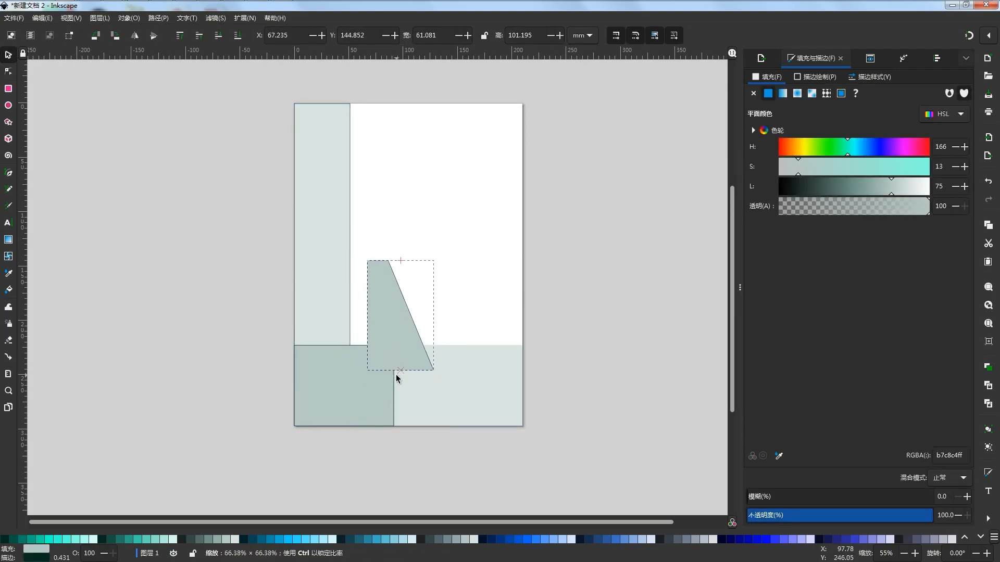
key("ctrl+z")
left_click_drag(401, 433, 396, 359)
key("ctrl+z")
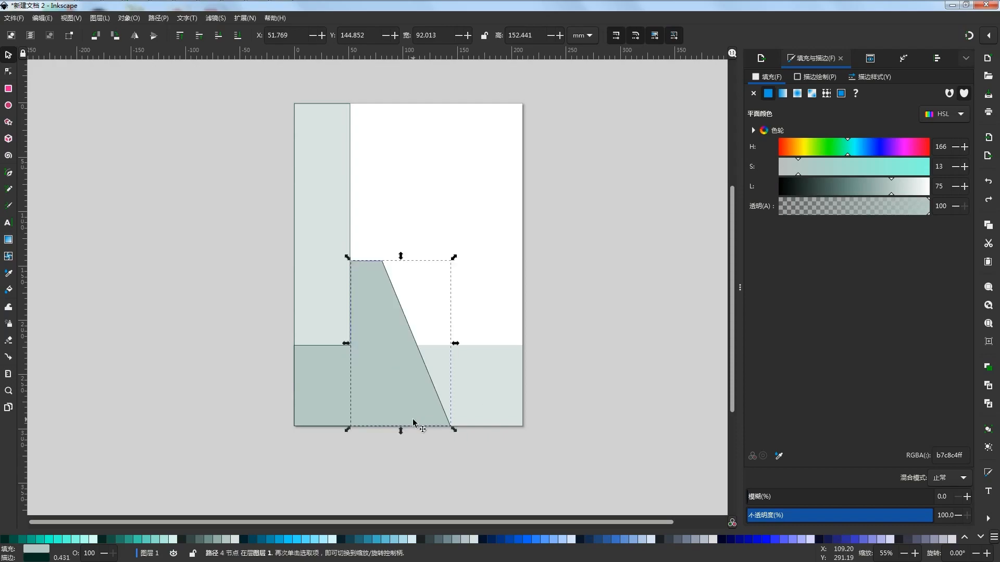
Raise the slanted shape's lower edge to the upper edge of the wide light rectangle
left_click_drag(399, 430, 387, 349)
left_click(366, 367)
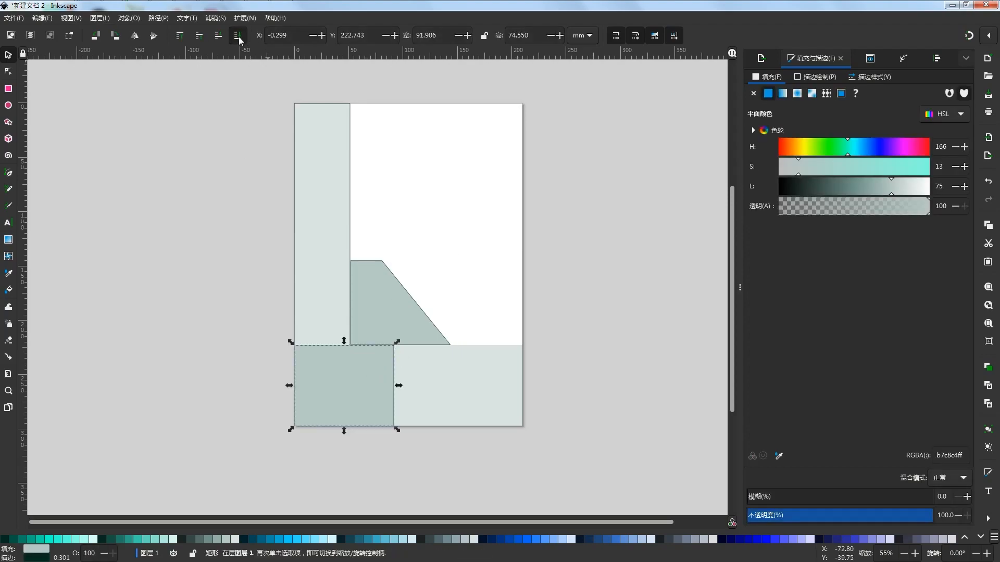
key("Escape")
Send the darker corner rectangle behind the vertical strip but keep it one level above the wide light rectangle
left_click(379, 397)
left_click(238, 34)
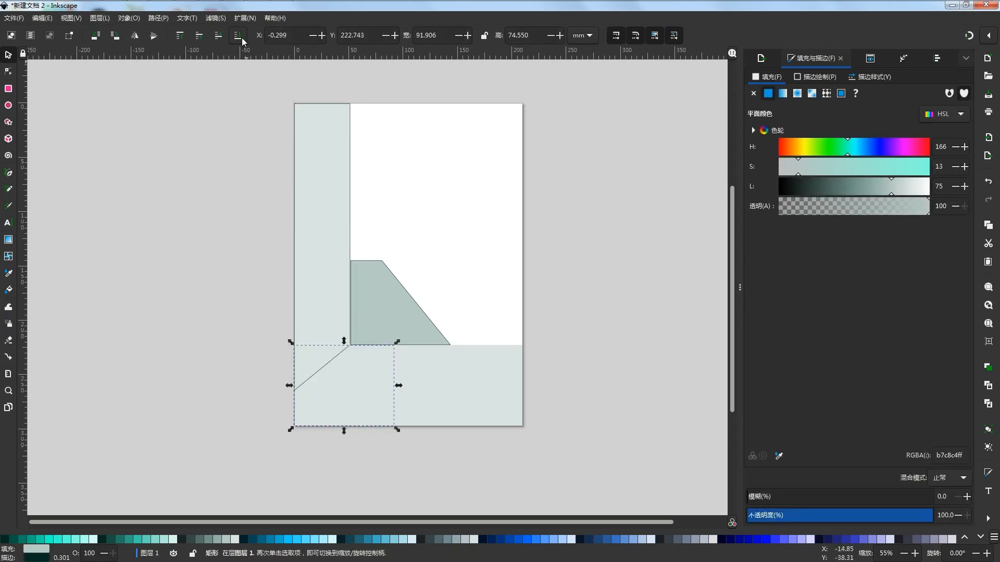
left_click(198, 38)
Convert the darker corner rectangle to a path and move its lower-right node along the page bottom to X 54.579 mm
left_click(158, 18)
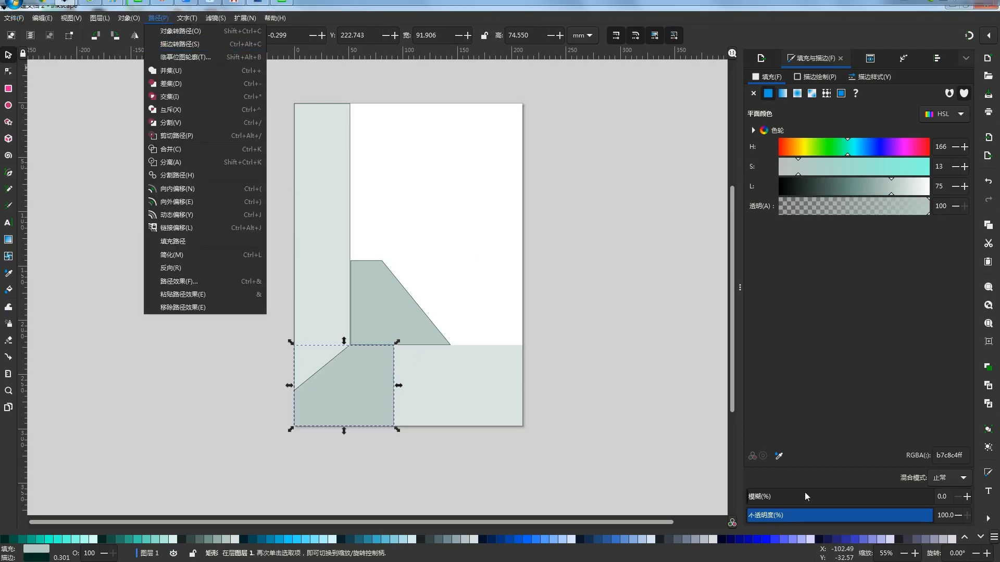
left_click(172, 32)
left_click(8, 70)
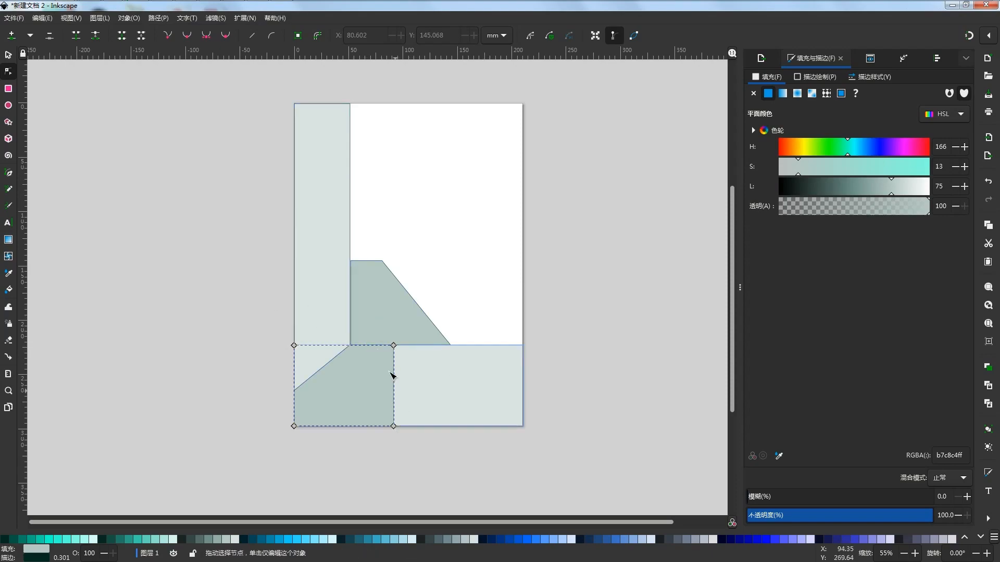
left_click_drag(394, 426, 355, 427)
left_click(381, 456)
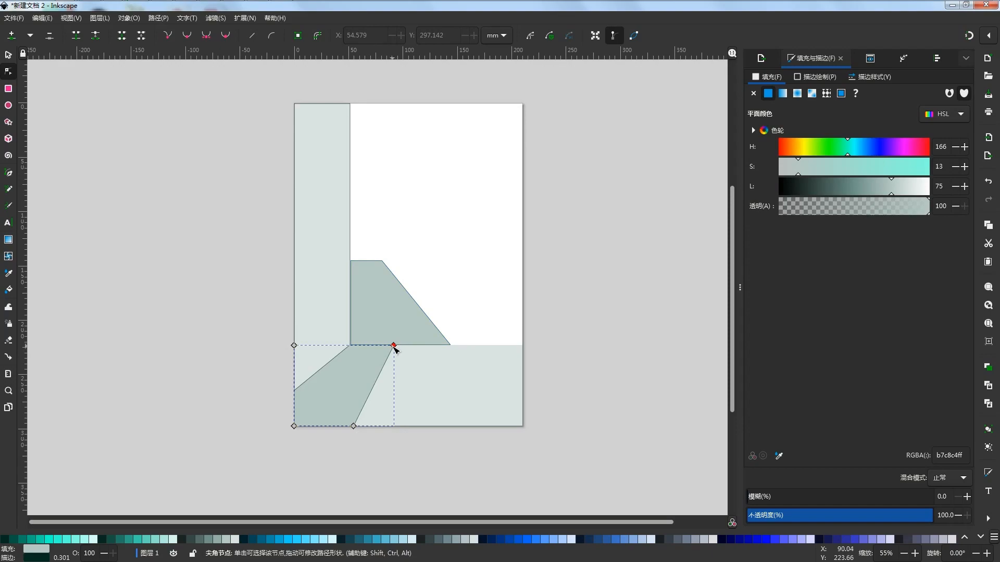
Move the corner shape's upper-right node to the slanted shape's lower-right corner, at X 143.181 mm
left_click_drag(395, 347, 450, 346)
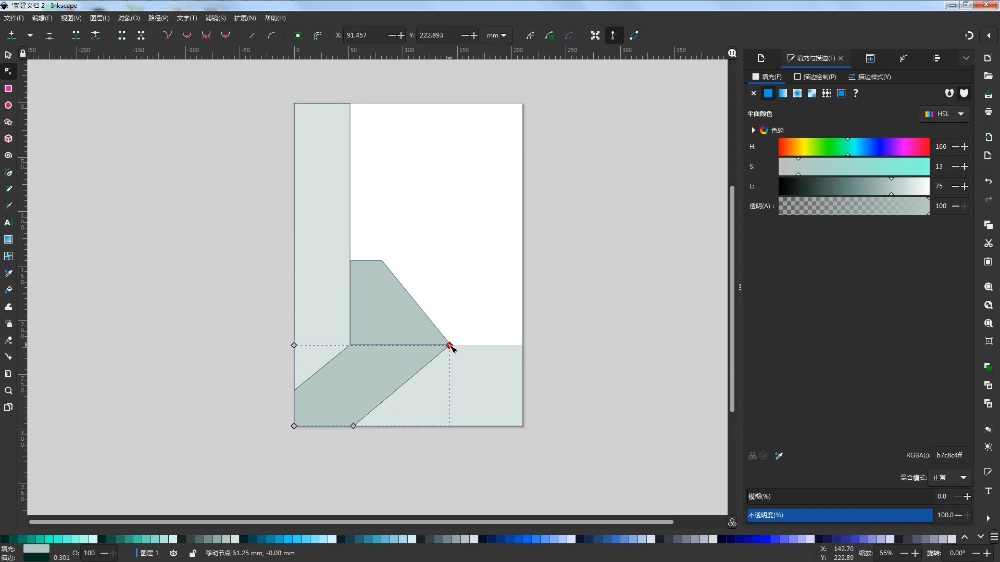
left_click(573, 388)
left_click(386, 317)
left_click(434, 140)
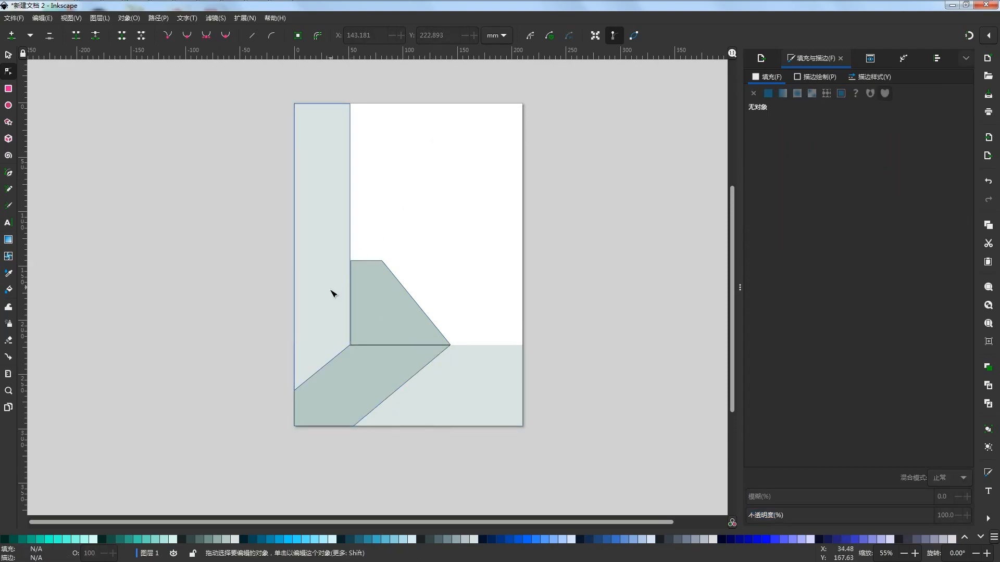
Remove the stroke from the vertical strip and both darker shapes
scroll(331, 289, "up", 5)
scroll(469, 233, "down", 6)
scroll(470, 238, "up", 1)
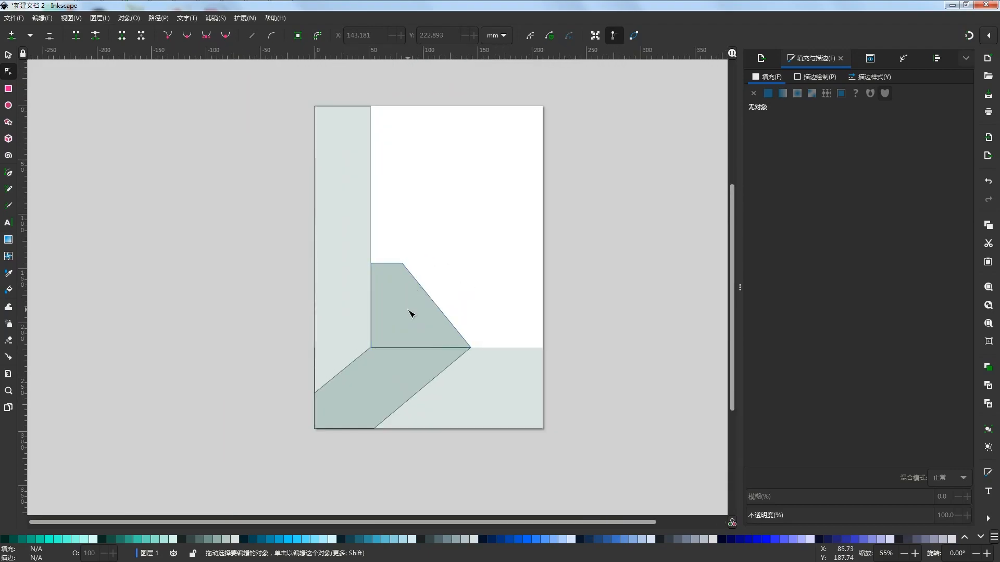
left_click(356, 216)
left_click(8, 55)
left_click(406, 297, "shift")
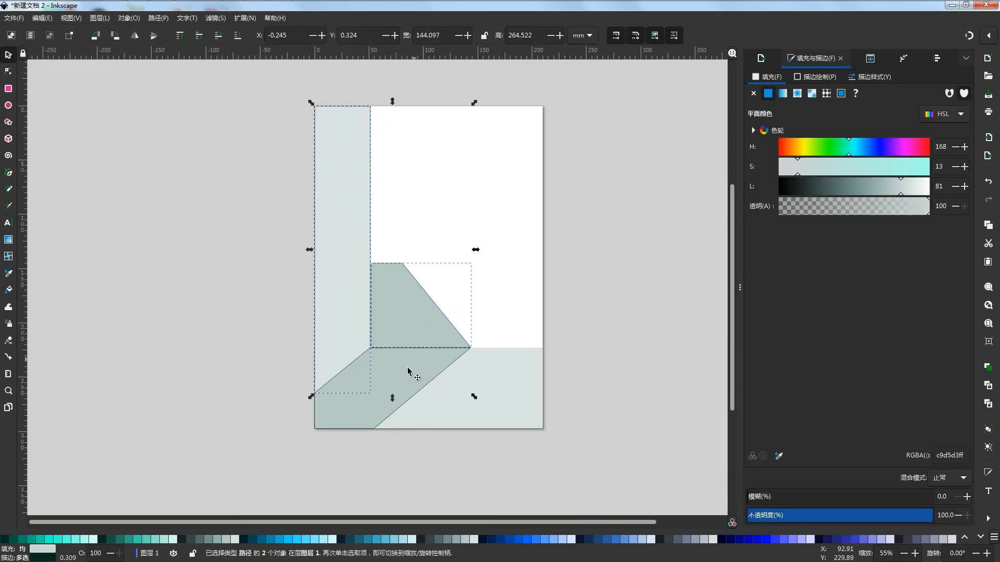
left_click(408, 372, "shift")
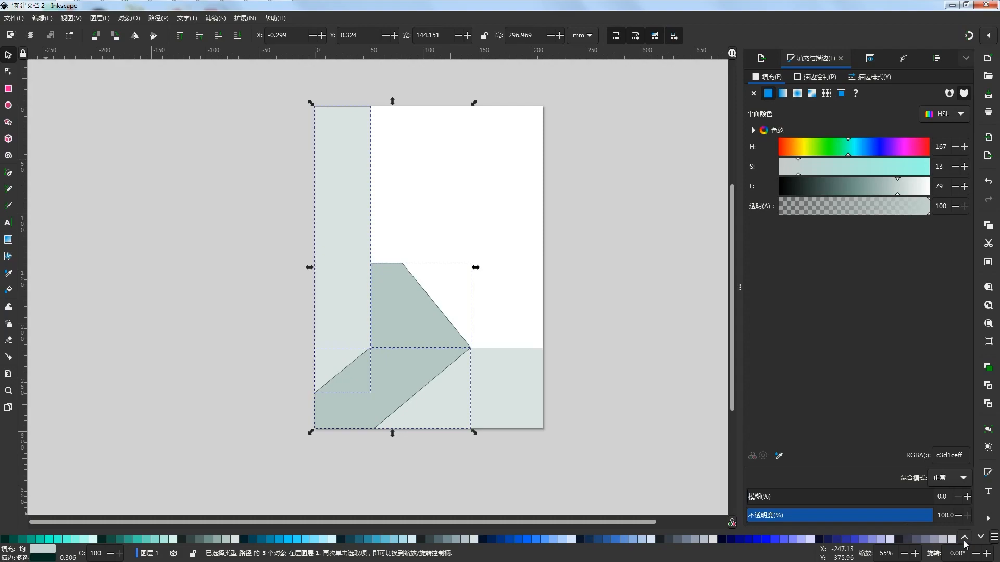
left_click(111, 427)
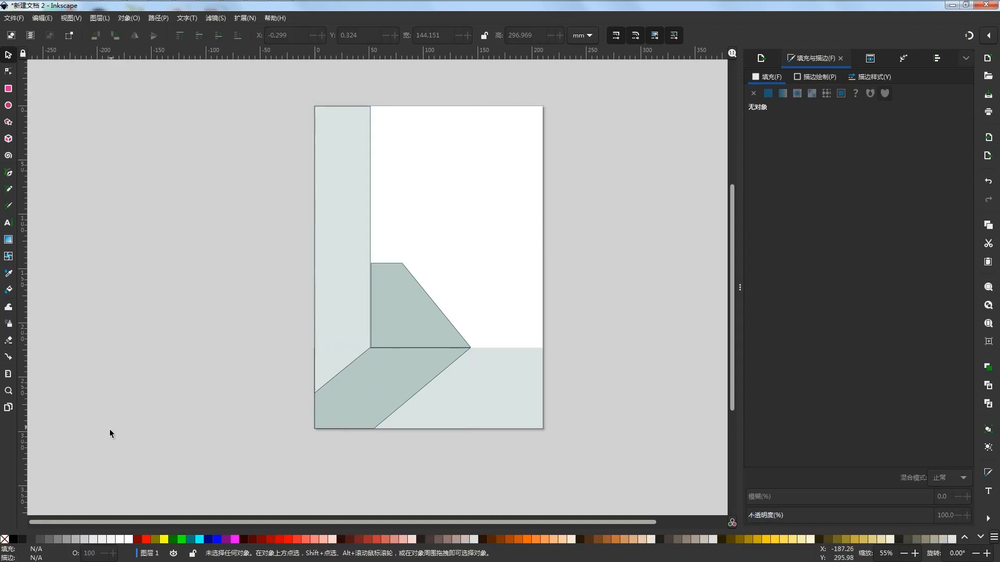
left_click(319, 237)
left_click(409, 311, "shift")
left_click(390, 381, "shift")
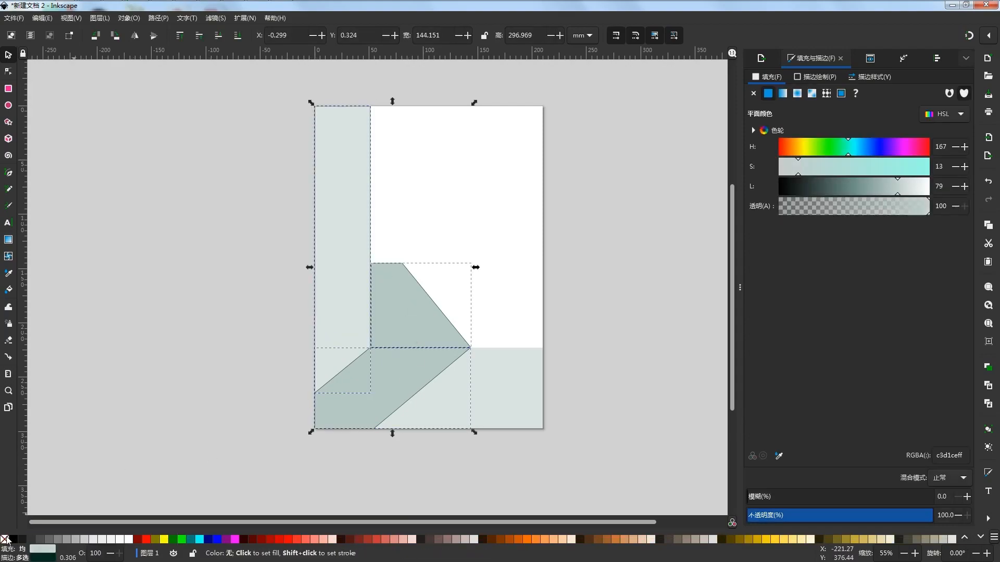
left_click(119, 468)
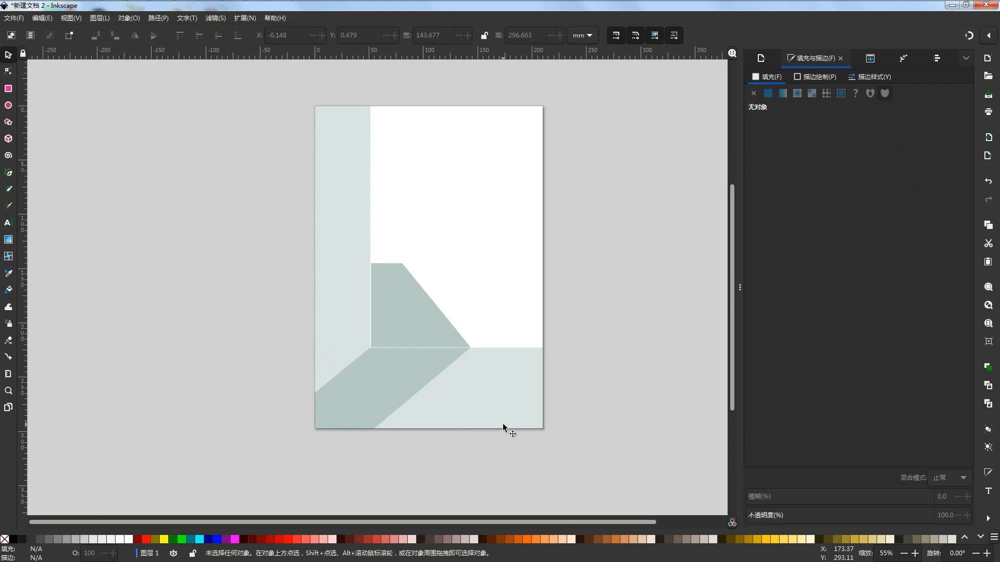
Shift the upper darker shape to X 51.197, Y 145.730 mm to close its gaps with the strip and the lower shape
scroll(408, 330, "up", 2)
left_click(403, 326)
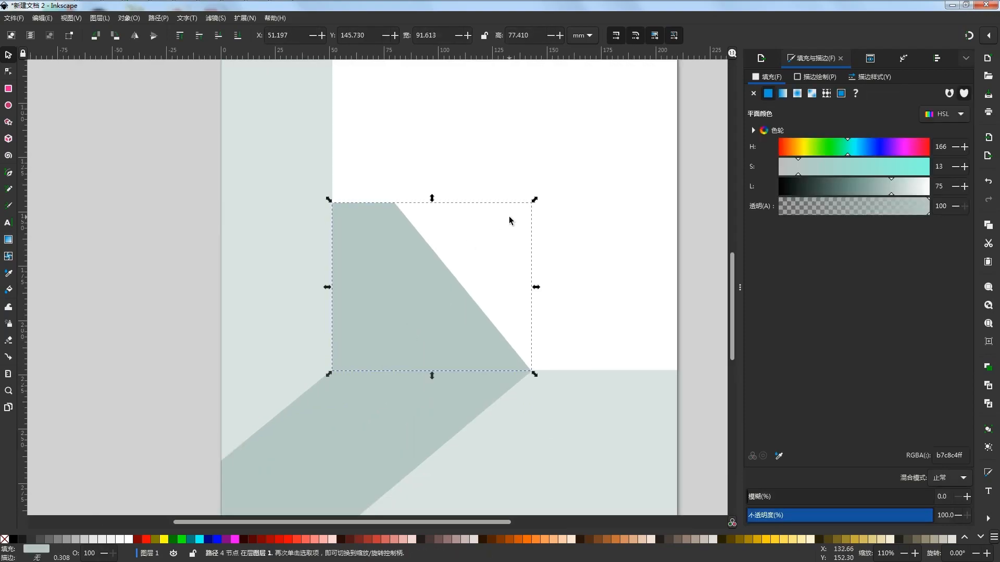
left_click(551, 358)
key("5")
scroll(508, 352, "up", 3)
scroll(509, 352, "down", 4)
Adjust the lower darker shape's width to 142.906 mm so its right corner meets the upper shape's corner
left_click(514, 333)
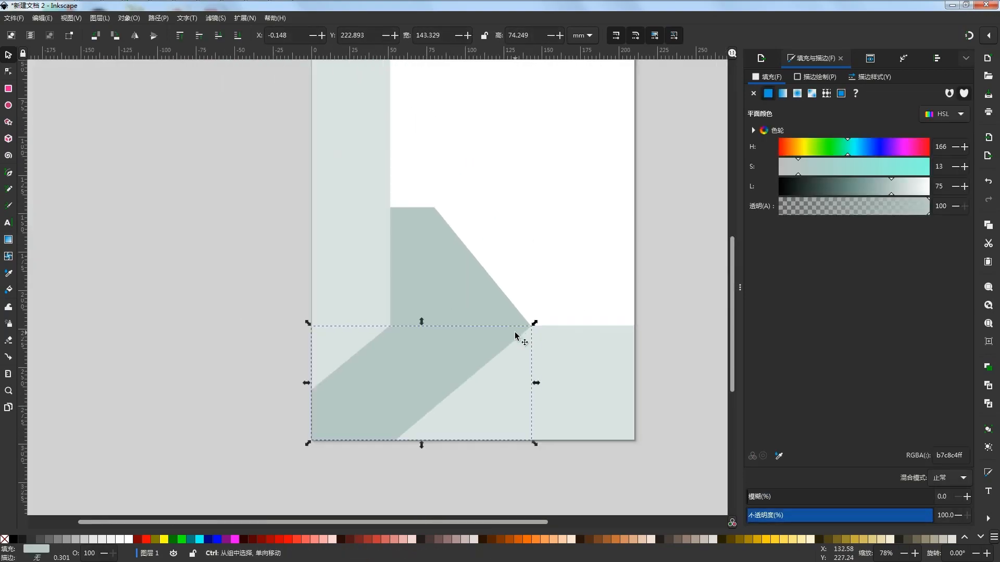
left_click_drag(535, 383, 536, 382)
key("Escape")
scroll(543, 338, "up", 3)
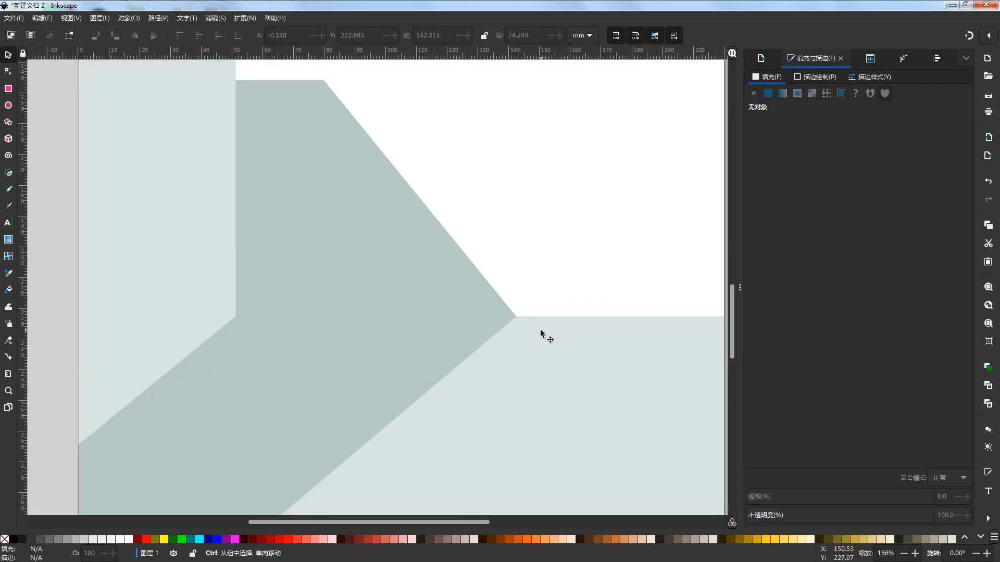
left_click(476, 318)
scroll(514, 336, "up", 1)
left_click_drag(514, 336, 455, 139)
left_click_drag(441, 320, 441, 322)
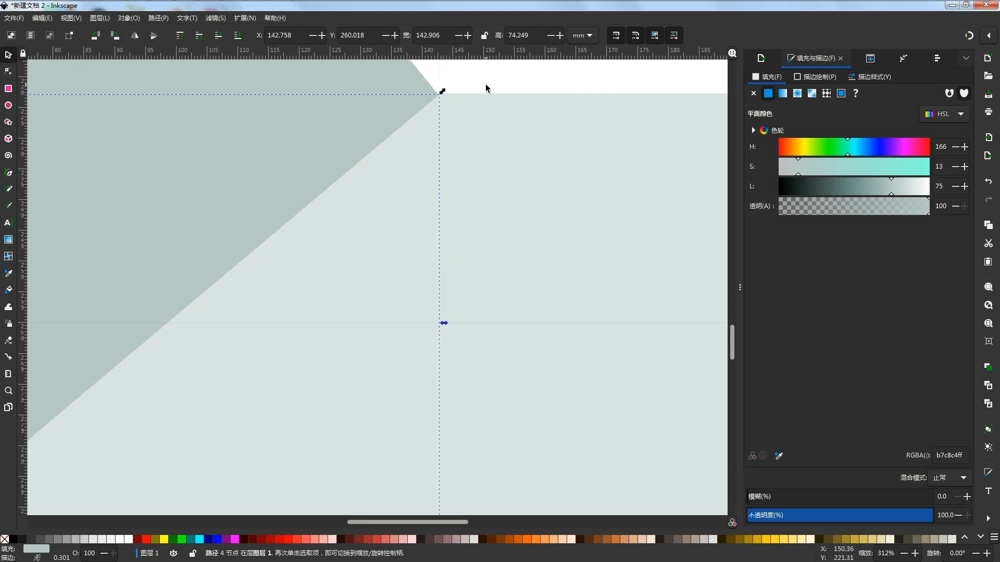
left_click(486, 86)
Trim the upper darker shape's lower edge to a height of 77.240 mm at the shared corner
left_click_drag(432, 84, 487, 362)
left_click(435, 331)
left_click_drag(378, 326, 377, 325)
left_click(644, 253)
left_click_drag(664, 333, 516, 322)
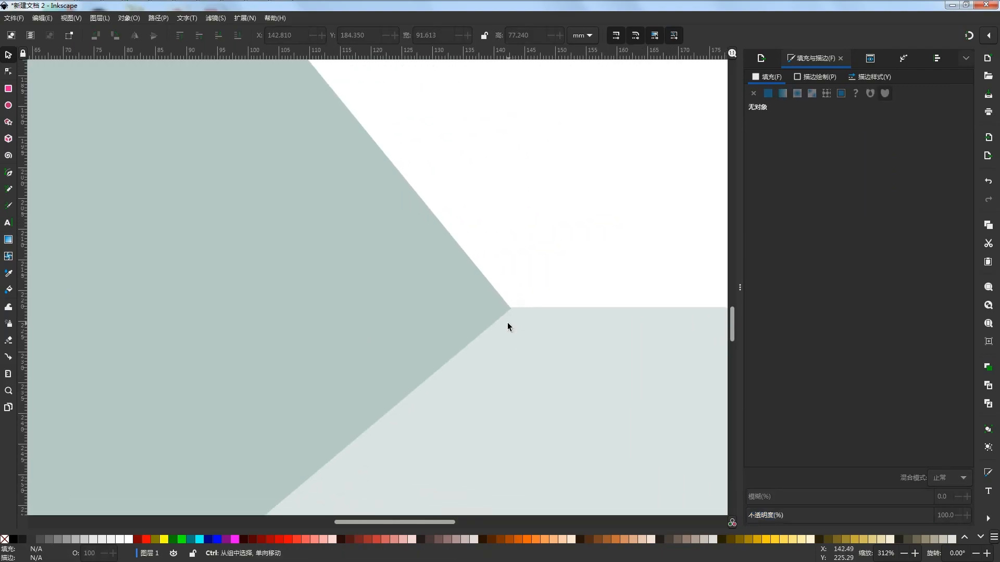
Adjust the wide light rectangle's upper edge to line up with the darker shapes' corner, making it 74.114 mm high
scroll(505, 323, "up", 2)
left_click(535, 308)
scroll(516, 302, "down", 3)
left_click_drag(353, 291, 353, 291)
left_click(574, 260)
scroll(418, 303, "down", 3)
left_click_drag(561, 268, 482, 316)
scroll(317, 328, "up", 4)
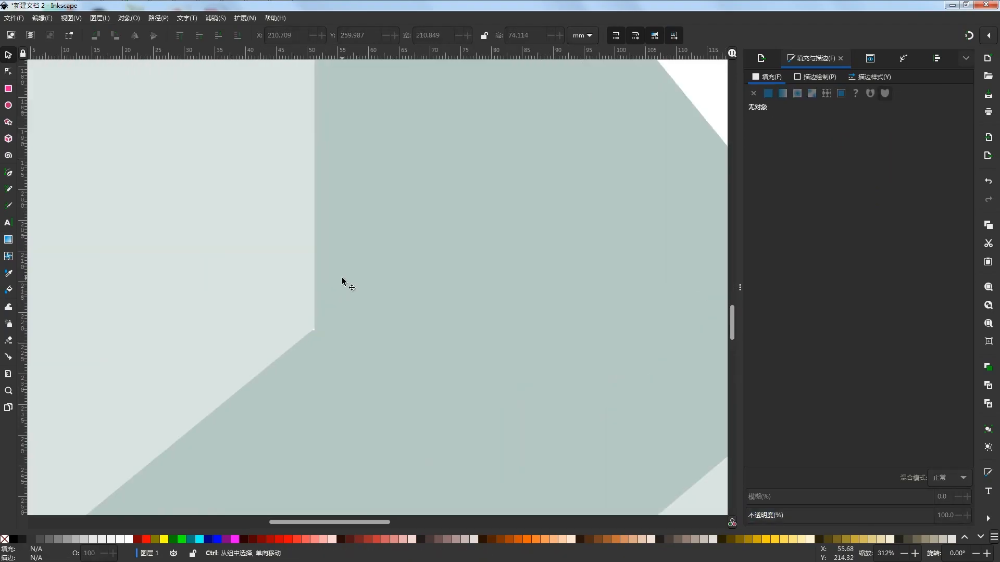
Select the vertical strip and examine where its slanted lower end meets the two darker shapes
scroll(342, 281, "down", 3)
scroll(340, 305, "up", 6)
left_click(251, 197)
scroll(302, 242, "down", 3)
left_click(292, 241)
scroll(313, 260, "down", 3)
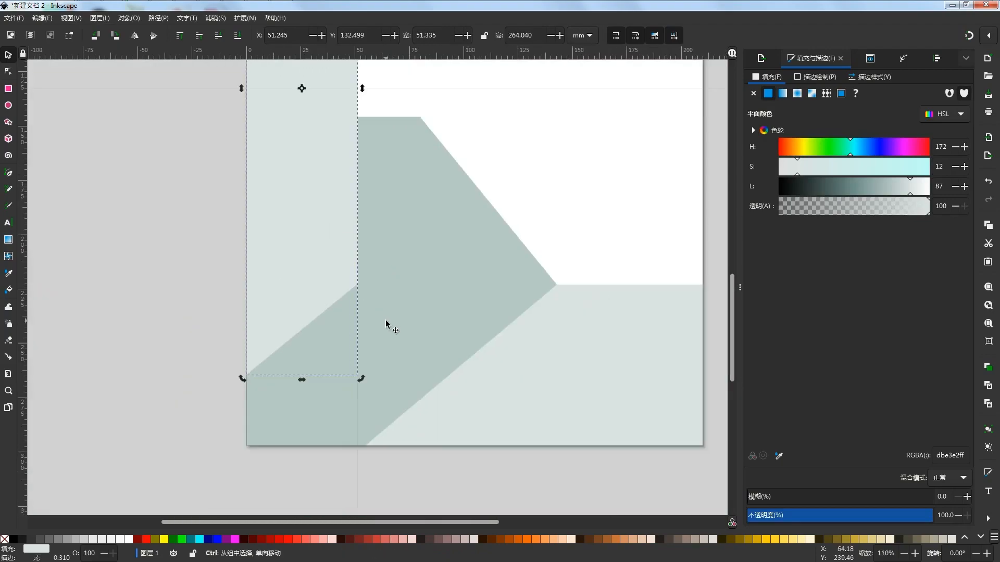
Extend the vertical strip's lower edge slightly downward so the strip is 265.056 mm high
scroll(368, 313, "up", 1)
left_click_drag(299, 425, 299, 427)
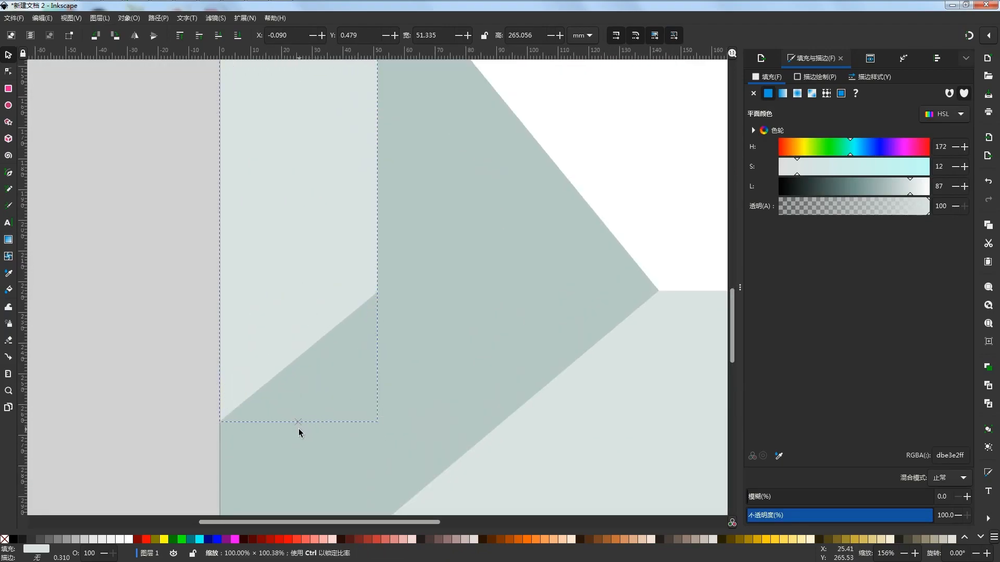
left_click(188, 333)
Fine-tune the lower darker shape's upper corner at the shared point, making the shape 142.936 mm wide and 74.219 mm high
scroll(406, 308, "down", 3)
scroll(463, 329, "up", 3)
scroll(462, 329, "up", 1)
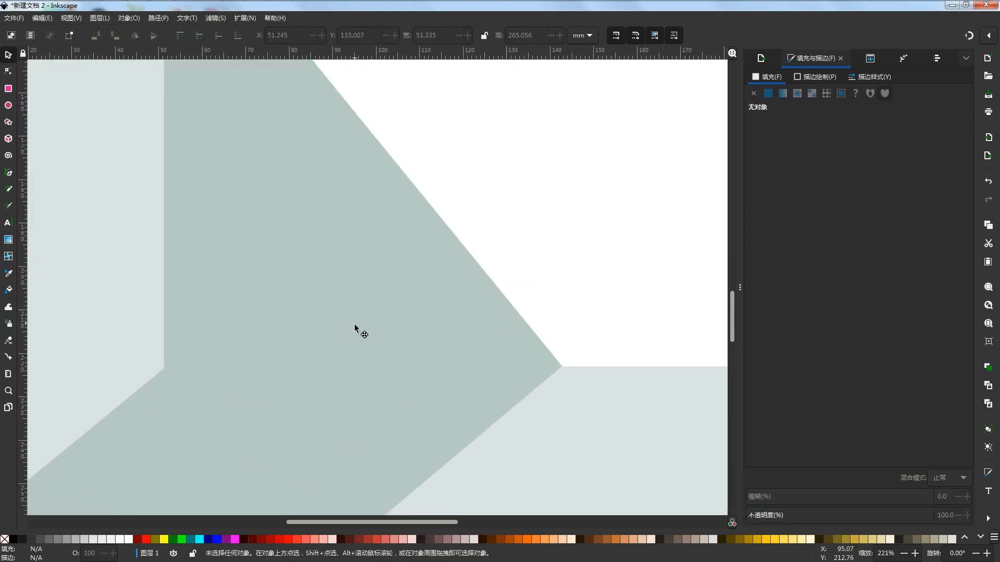
left_click(360, 329)
left_click_drag(375, 328, 373, 330)
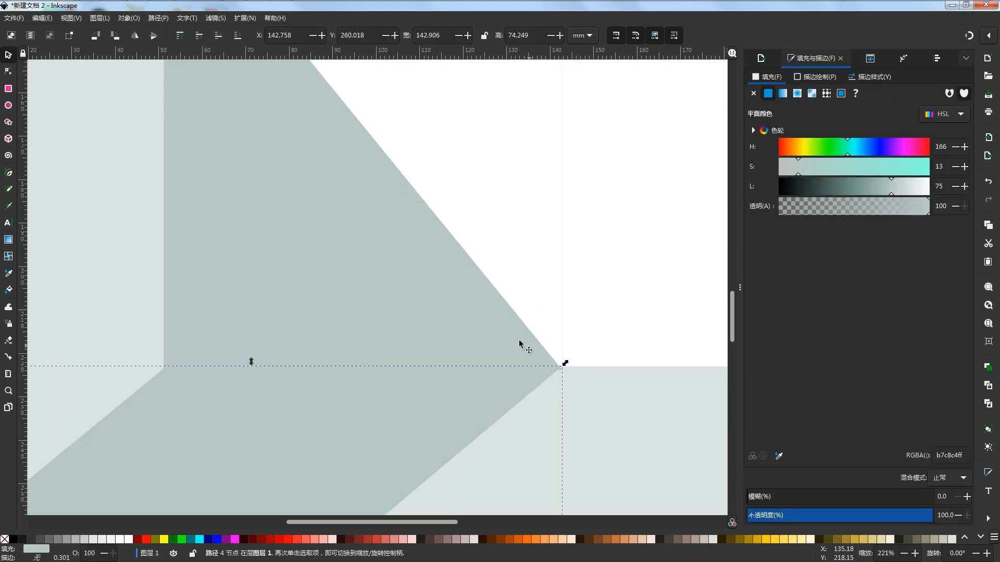
scroll(556, 382, "up", 6)
left_click_drag(486, 290, 489, 258)
key("Escape")
left_click(439, 277)
key("Escape")
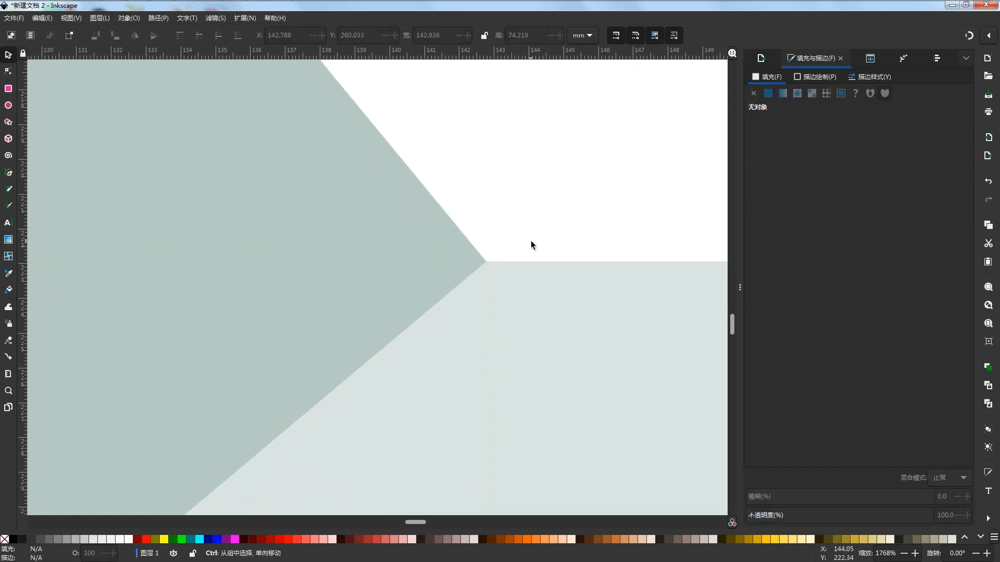
Lower the upper darker shape's top edge so the shape is 56.053 mm high
scroll(530, 241, "down", 12)
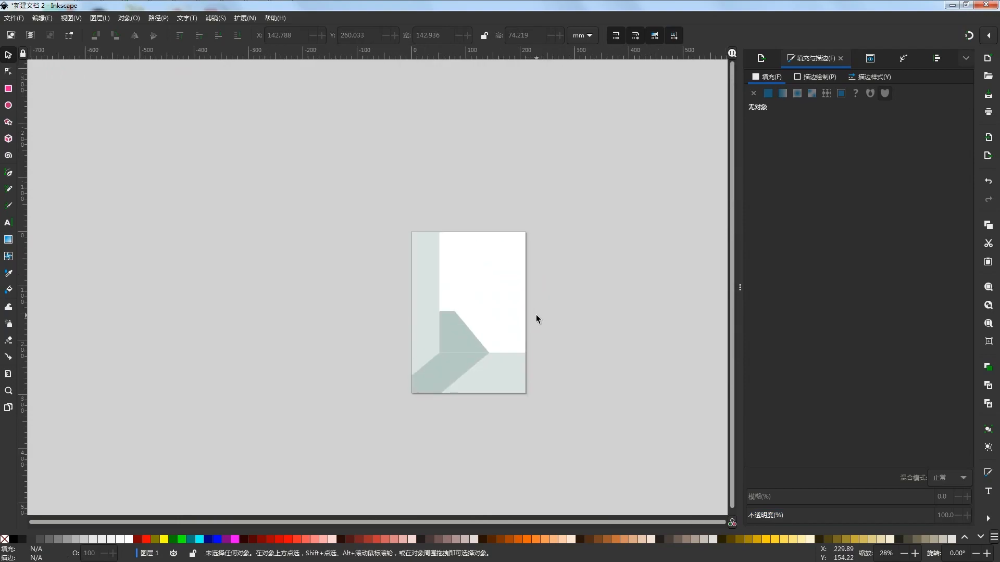
scroll(516, 328, "up", 1)
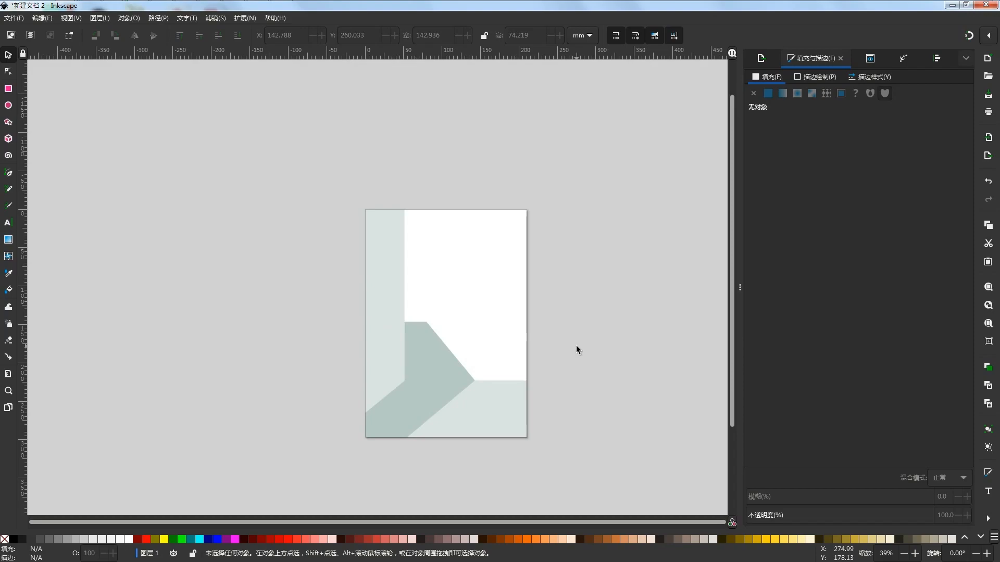
left_click(415, 370)
left_click_drag(440, 328, 444, 332)
left_click(636, 371)
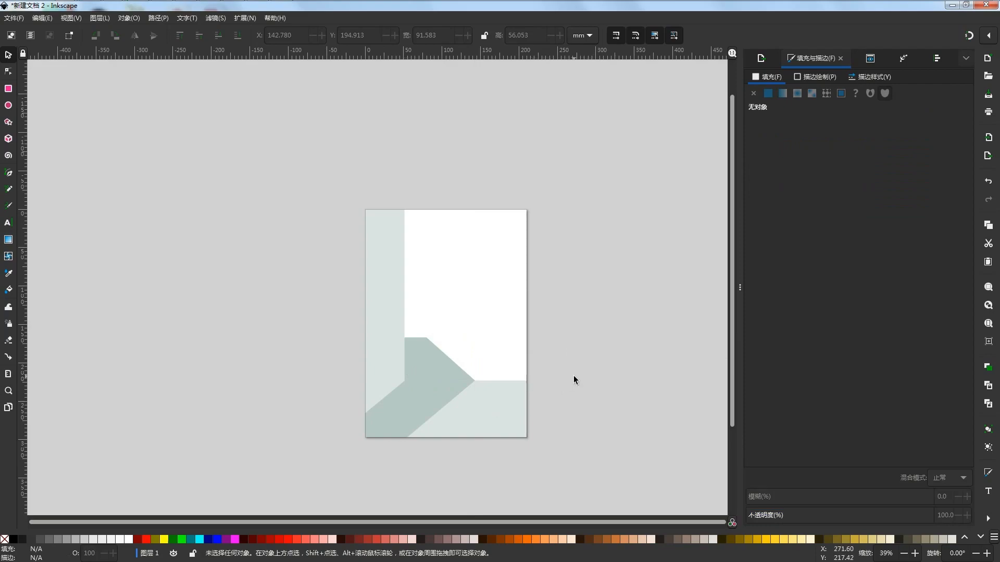
Select all the shapes on the page and convert them to paths for node editing
left_click_drag(587, 372, 277, 471)
left_click(651, 106)
left_click_drag(652, 106, 234, 467)
left_click(8, 72)
left_click_drag(585, 371, 359, 433)
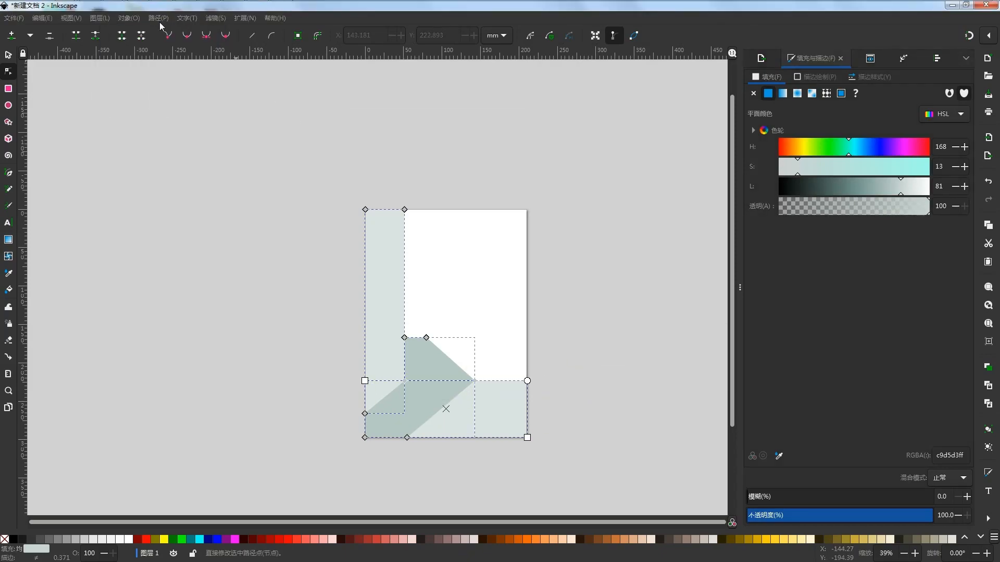
left_click(160, 20)
left_click(180, 32)
left_click(13, 70)
left_click_drag(609, 159, 236, 463)
left_click(158, 18)
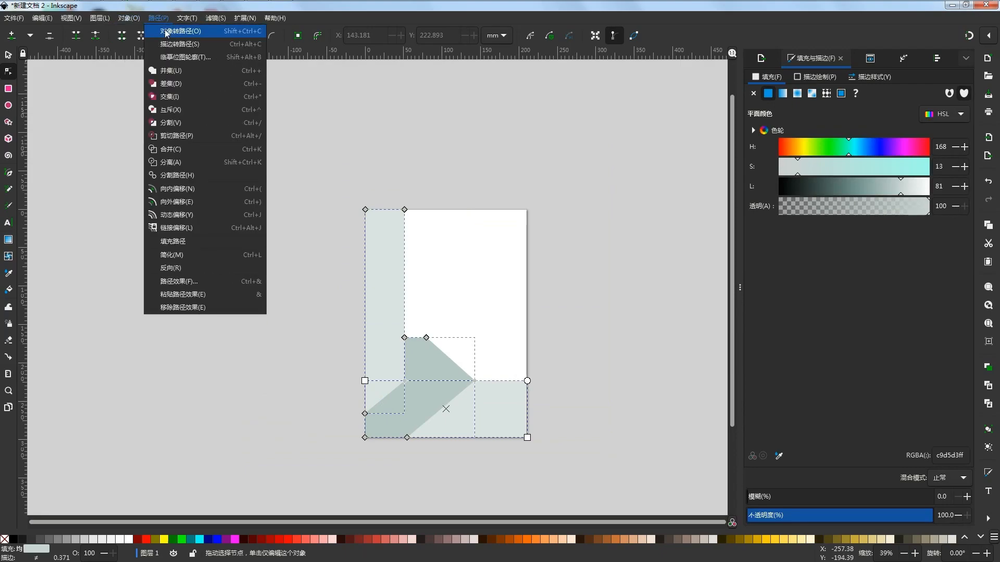
left_click(166, 32)
Move all nodes along the floor line and the strip's slanted lower end down together, placing the floor line at about Y 239.9 mm
left_click_drag(577, 371, 290, 474)
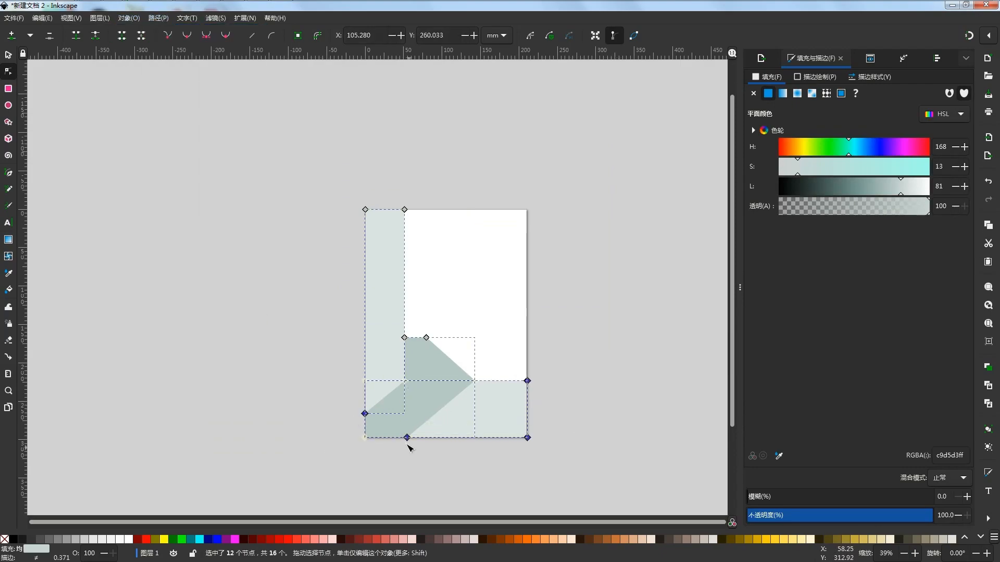
left_click_drag(584, 353, 309, 428)
left_click_drag(405, 381, 410, 396)
key("Escape")
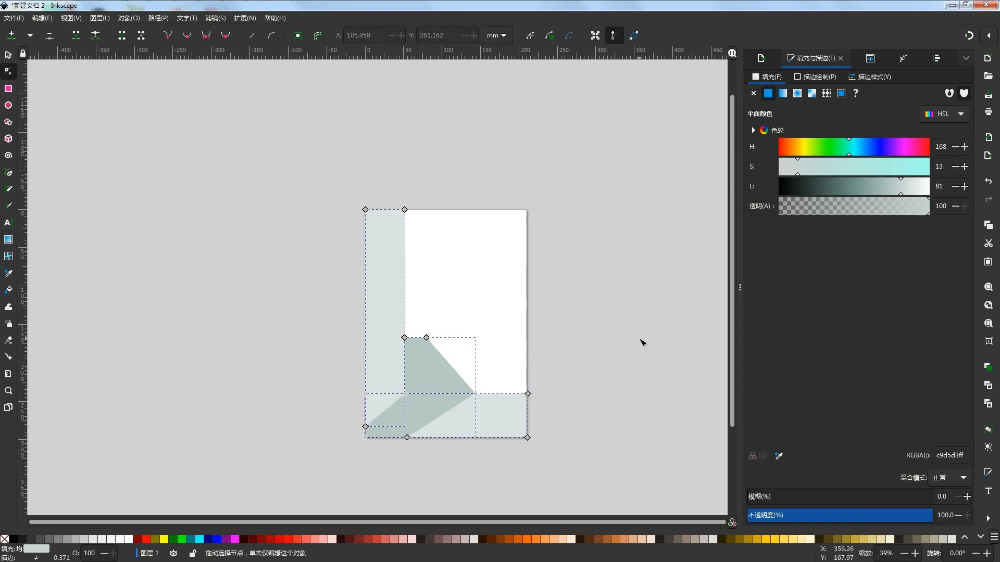
left_click(584, 371)
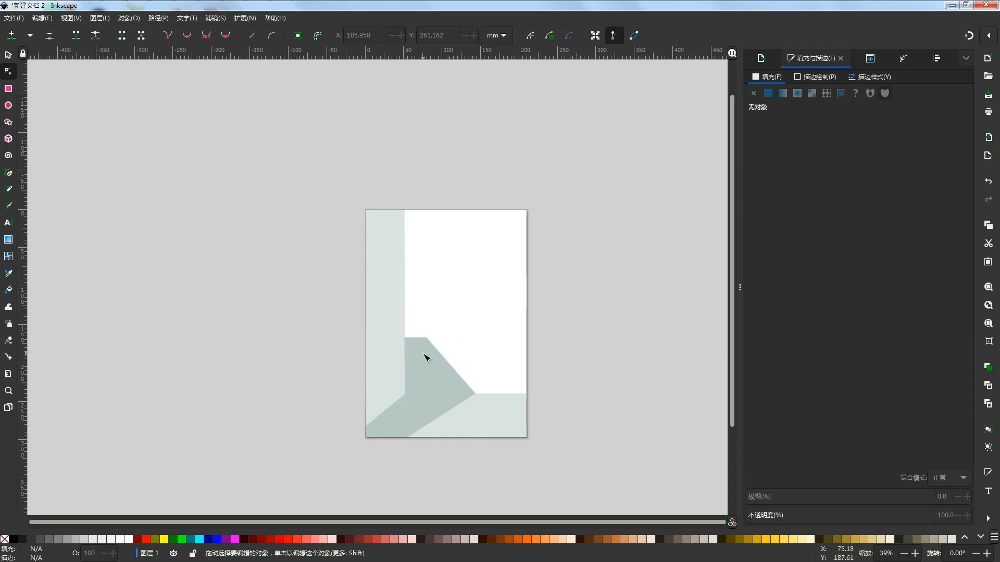
Bring the teal and blue swatches into view, draw a light blue trial rectangle about 73.8 by 43.1 mm, and undo it
scroll(508, 384, "up", 1)
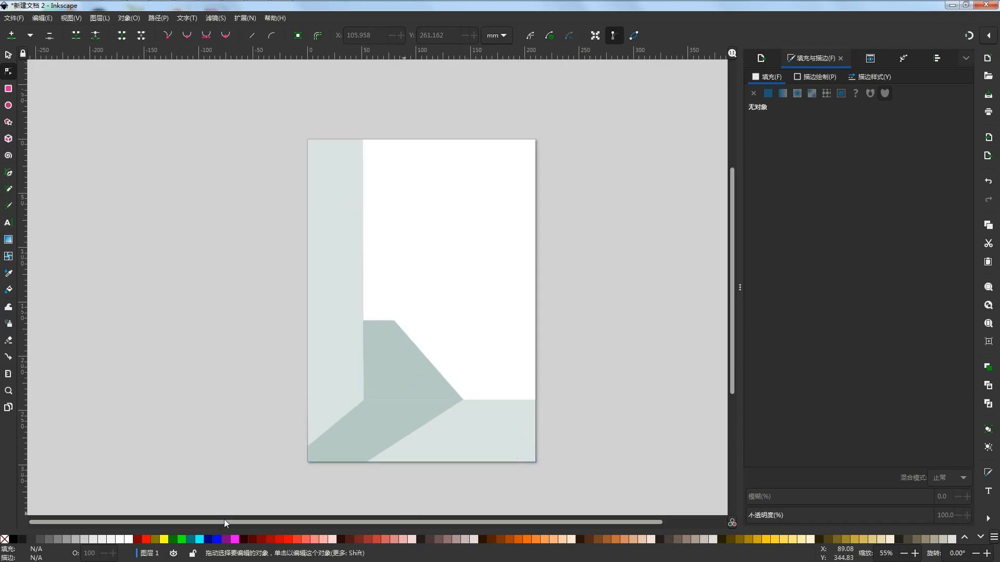
left_click(980, 537)
left_click(981, 537)
left_click(980, 537)
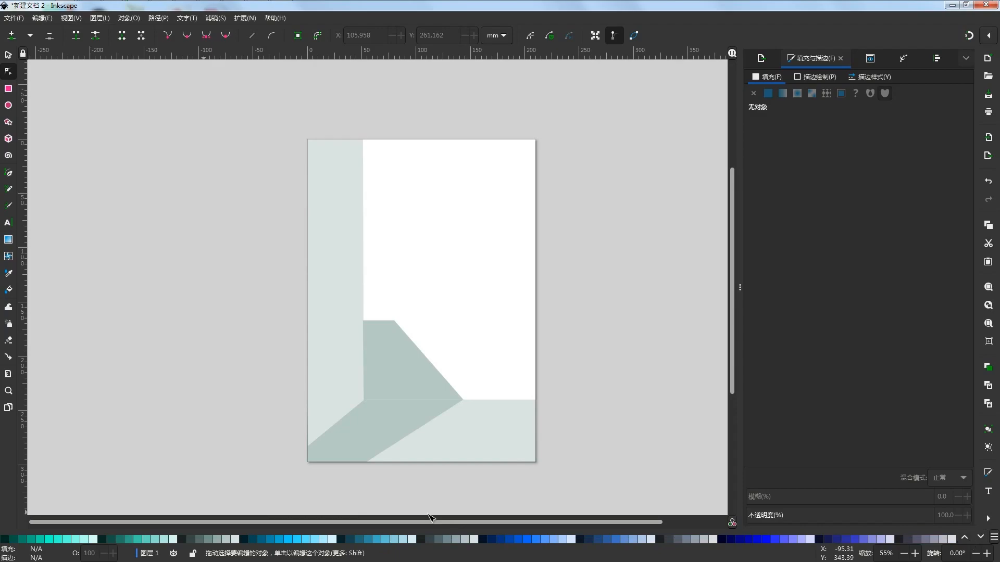
left_click(8, 88)
left_click_drag(410, 271, 490, 318)
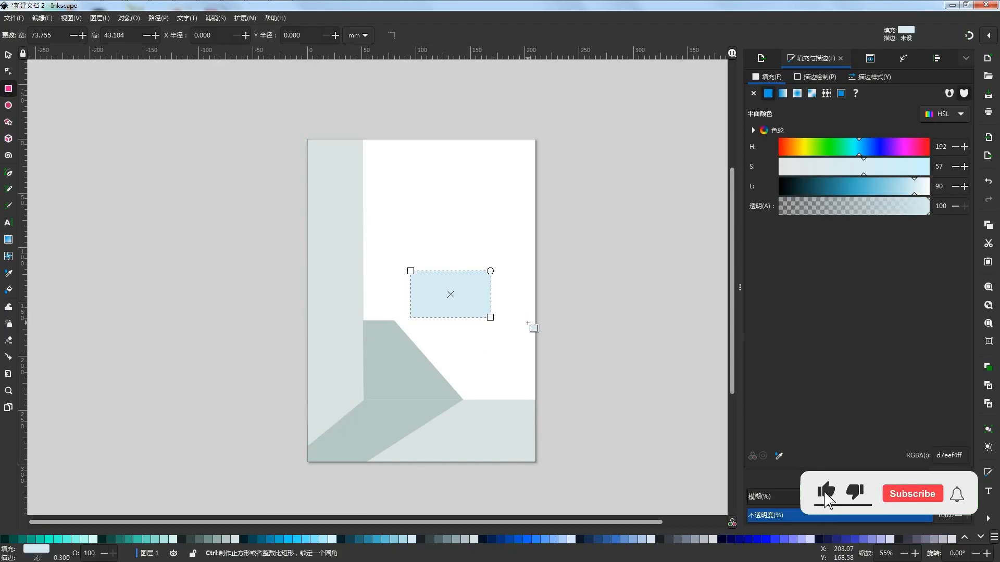
key("ctrl+z")
Try rectangles in another swatch colour on the white area and undo each one
left_click(173, 540)
left_click_drag(447, 290, 516, 337)
key("ctrl+z")
left_click_drag(414, 263, 529, 333)
key("ctrl+z")
Draw small pale mint trial rectangles on the white area to test the swatch colour
left_click_drag(406, 218, 476, 298)
left_click(552, 337)
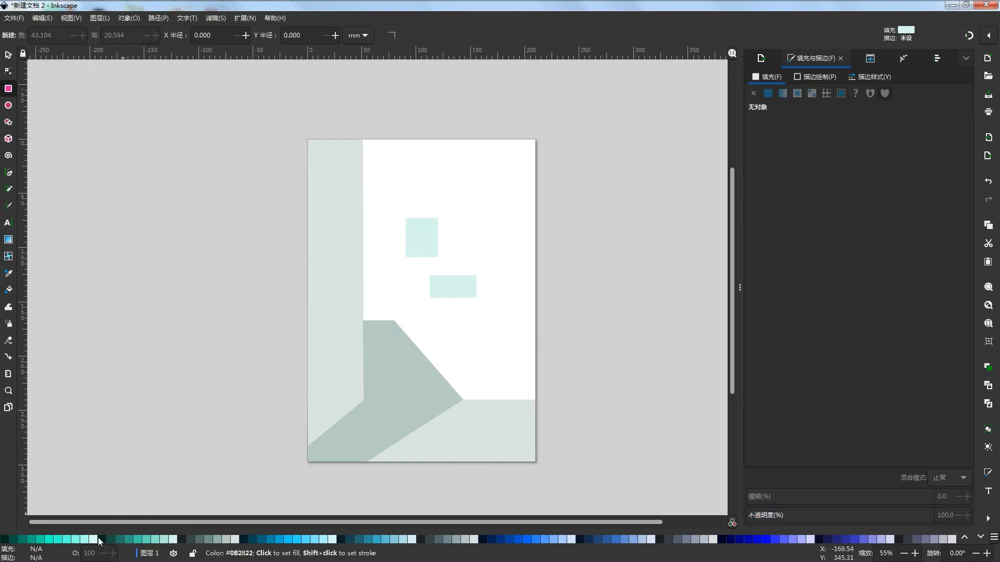
left_click_drag(473, 234, 517, 271)
key("ctrl+z")
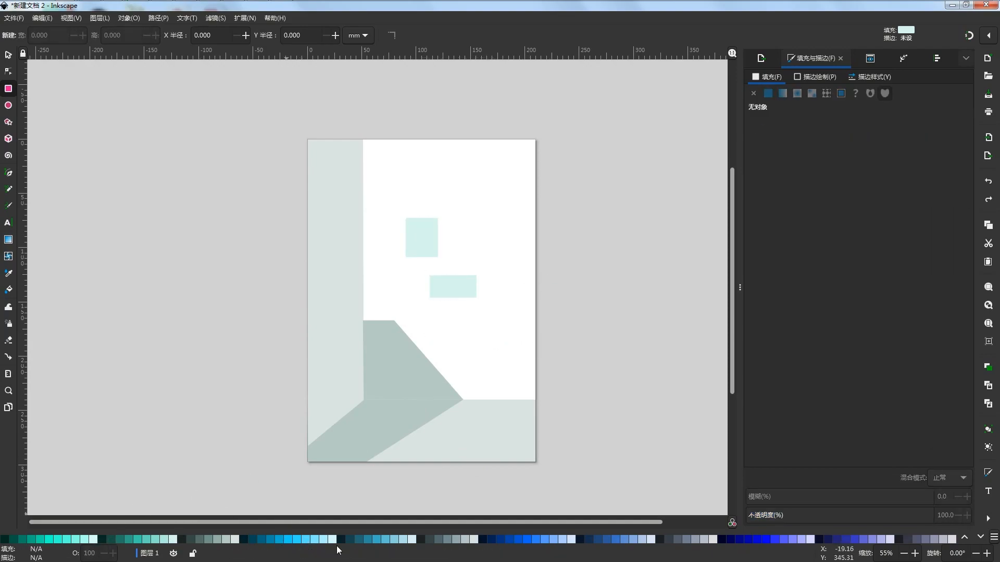
left_click_drag(494, 318, 541, 351)
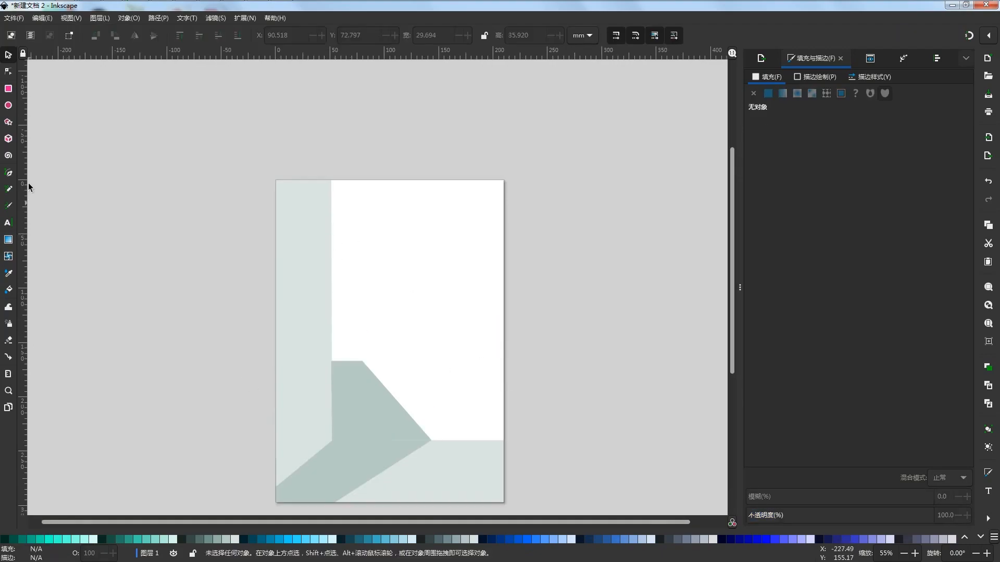
Duplicate the upper darker shape, fill the copy with pale mint #D5FFF6, and move its upper slanted-side node outward to form a rectangle
left_click(365, 400)
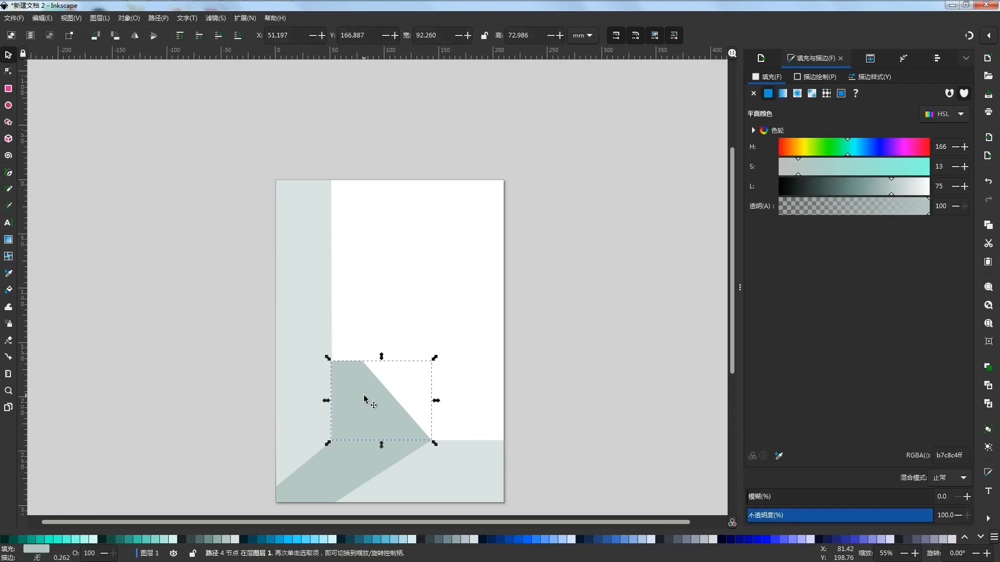
left_click(94, 540)
left_click(9, 72)
left_click_drag(365, 361, 431, 363)
left_click(463, 378)
left_click(463, 379)
left_click(416, 392)
Send the mint rectangle behind the other shapes and widen it to 158.831 mm to reach the page's right edge
left_click(8, 55)
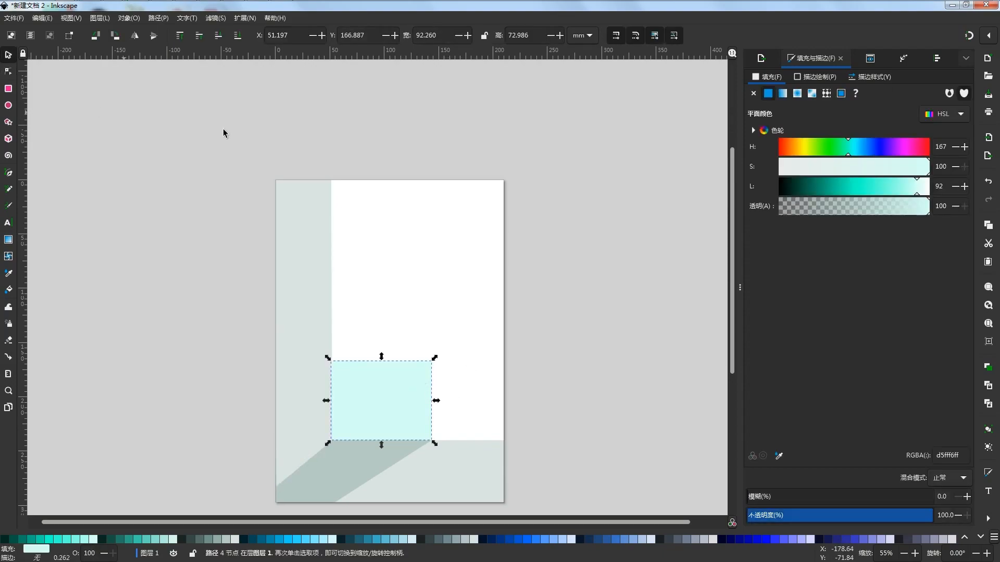
left_click(238, 35)
left_click_drag(436, 401, 508, 398)
left_click(508, 398)
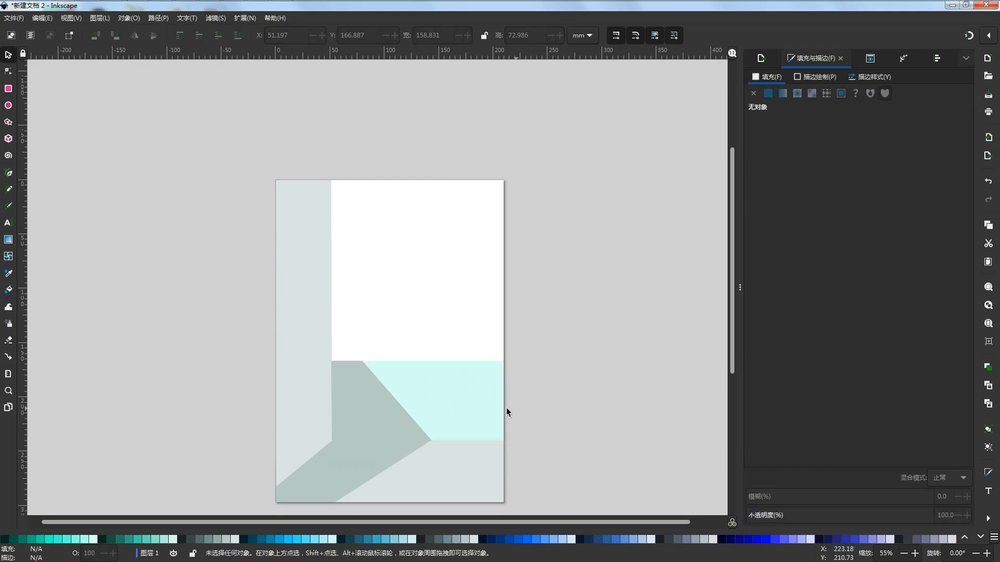
Move the lower darker shape's bottom-right node along the page's lower edge to about X 93.2 mm
left_click(380, 411)
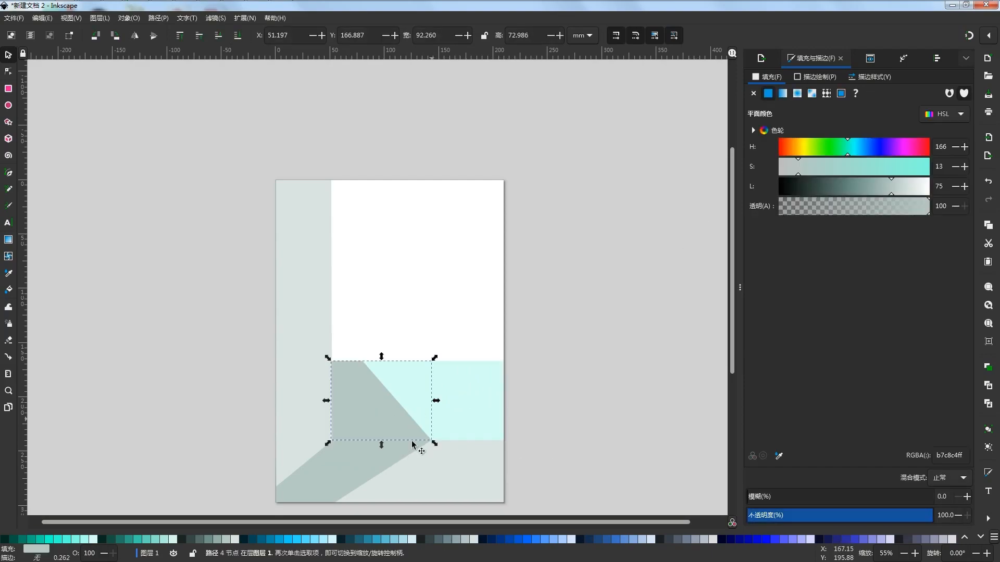
left_click(401, 459, "shift")
left_click_drag(600, 367, 606, 361)
scroll(444, 428, "up", 2)
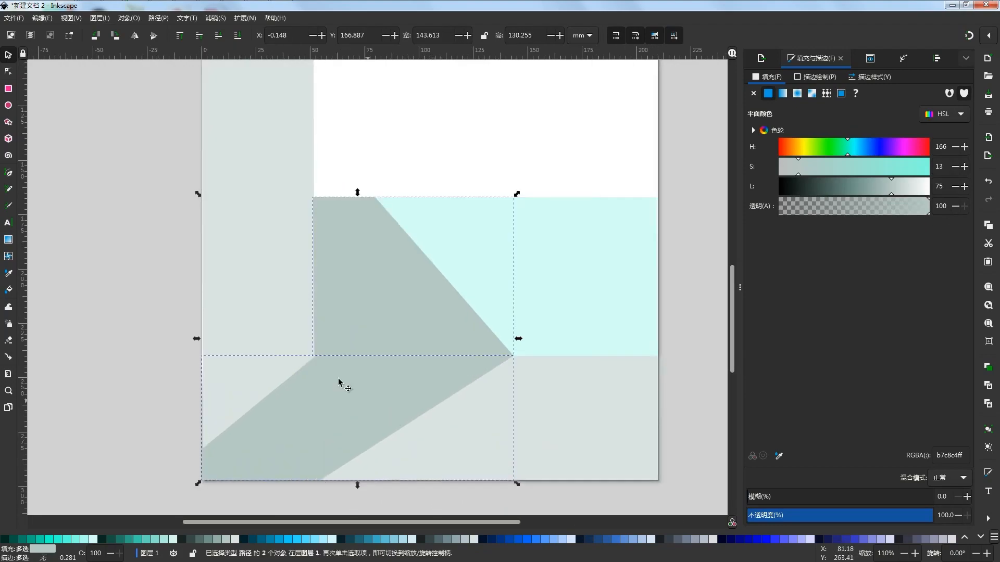
left_click(311, 384)
left_click(9, 73)
left_click_drag(320, 480, 405, 479)
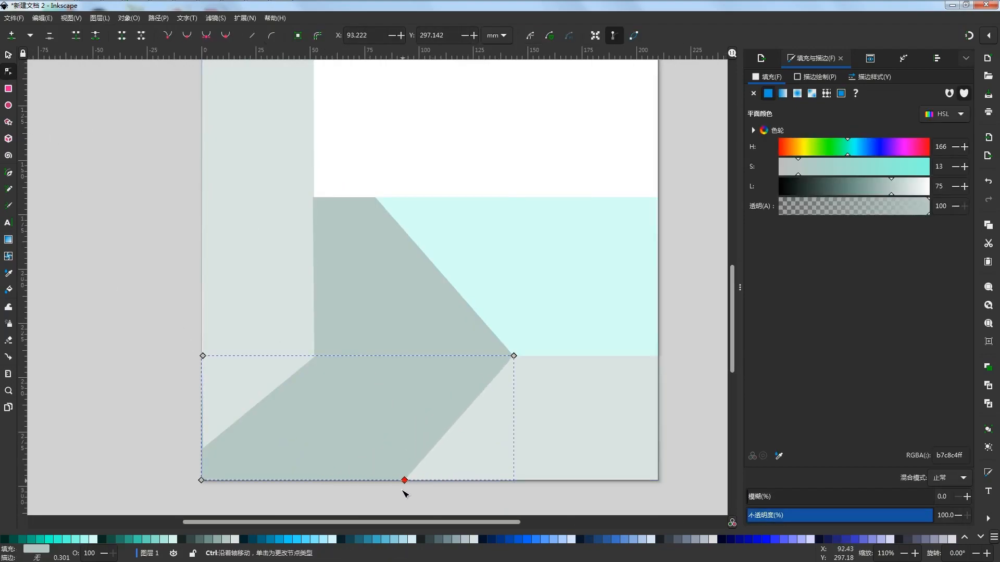
scroll(299, 464, "down", 3)
left_click(446, 427)
Set the opacity of both darker slanted shapes to 58.3%
left_click(346, 442)
left_click(9, 55)
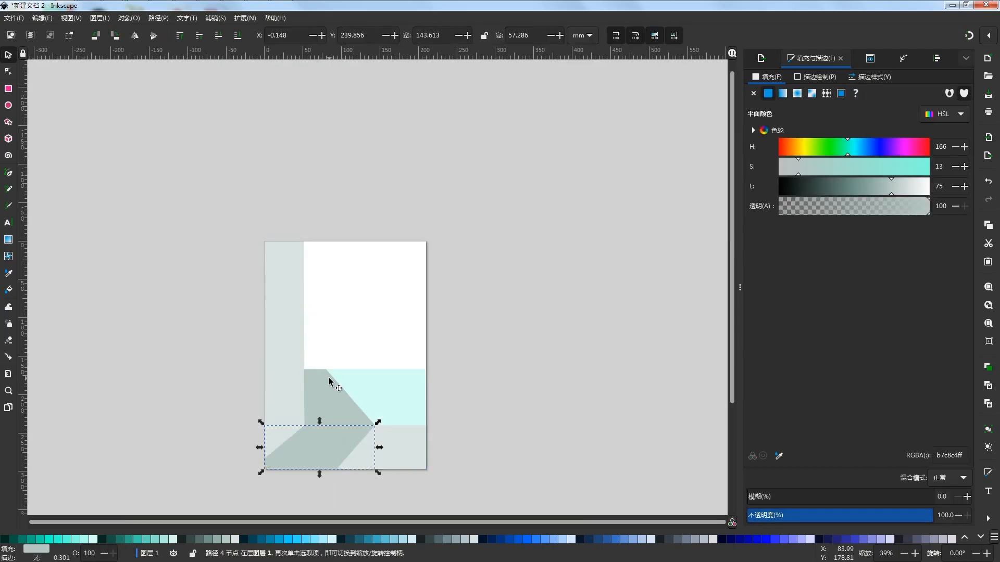
left_click(330, 383, "shift")
left_click(865, 517)
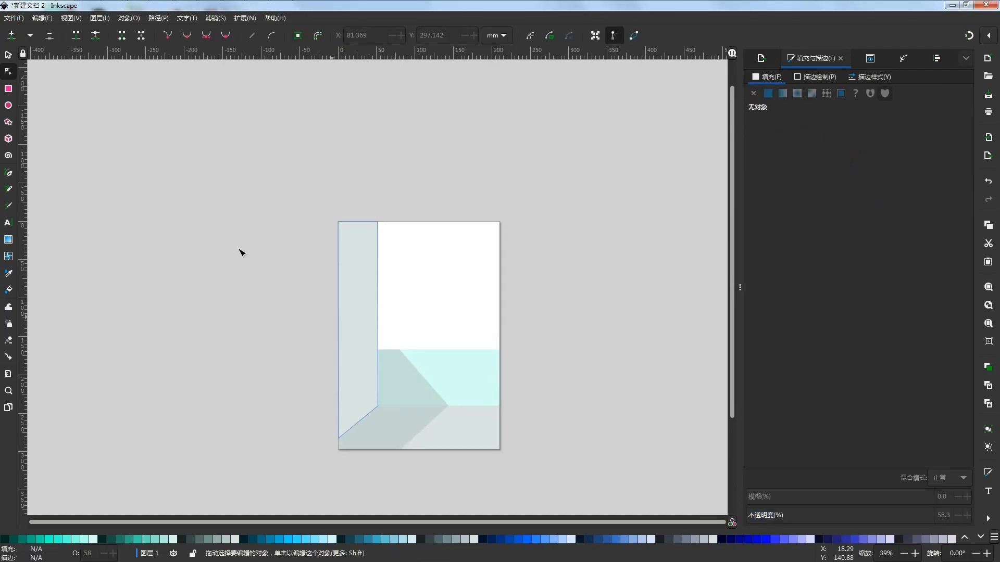
Fill both darker slanted shapes with dark teal-blue #216778 and set their opacity to 18.8%
left_click(8, 56)
left_click(389, 375)
left_click(402, 428, "shift")
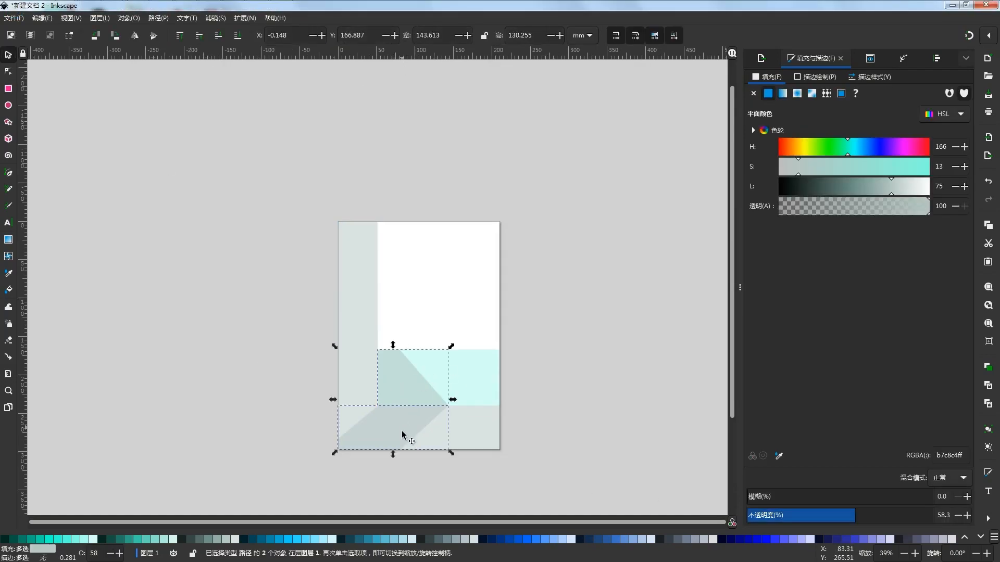
left_click(316, 540)
left_click(334, 538)
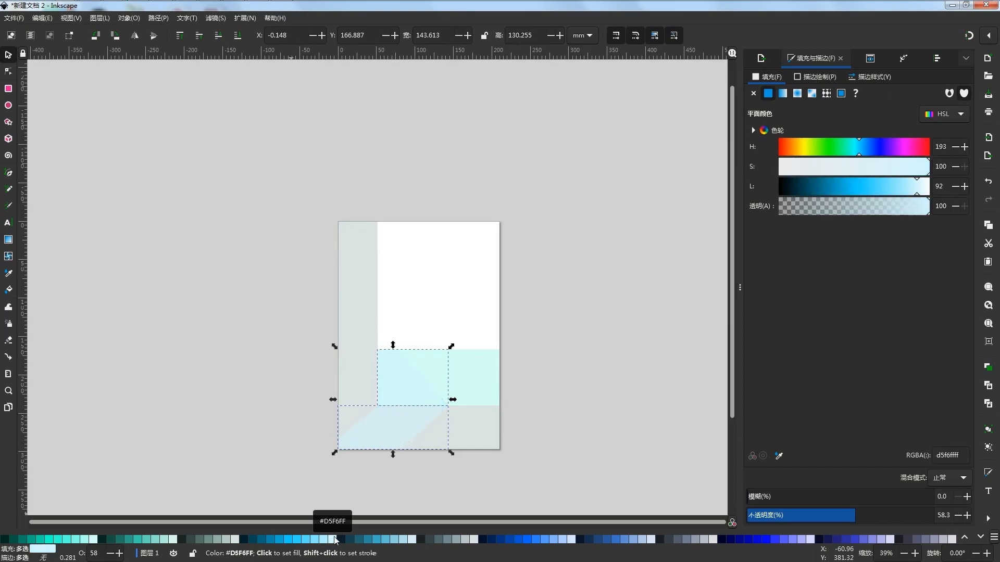
left_click(406, 540)
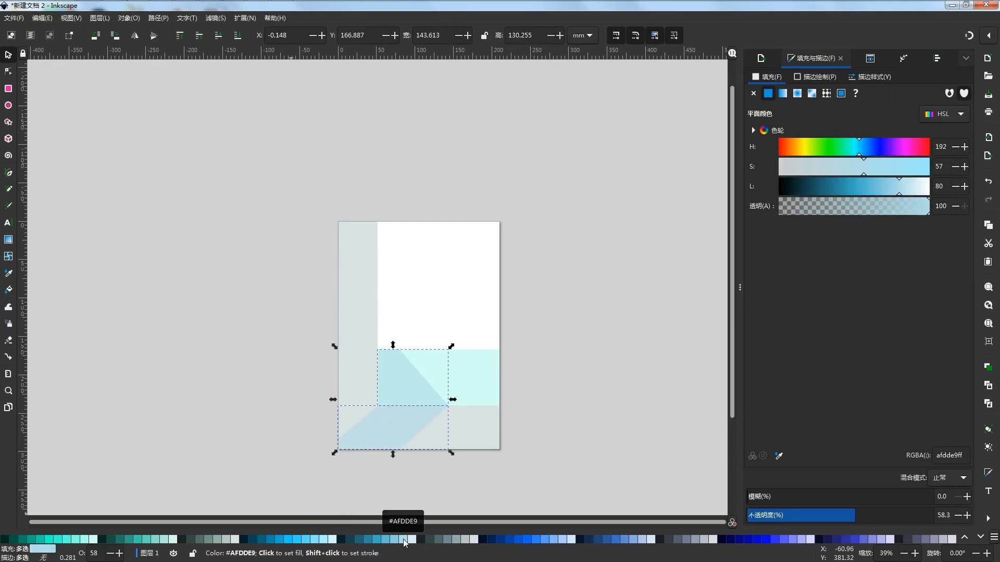
left_click(359, 539)
left_click_drag(857, 516, 781, 528)
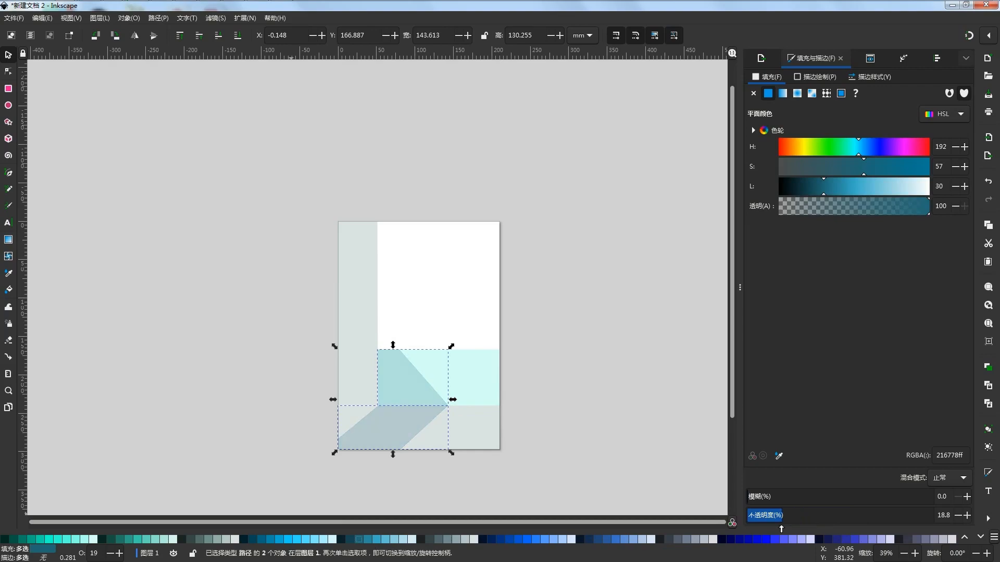
left_click(615, 477)
Duplicate the mint rectangle and stretch the copy over the white area above it, making it 158.831 by 165.100 mm
scroll(421, 343, "up", 1)
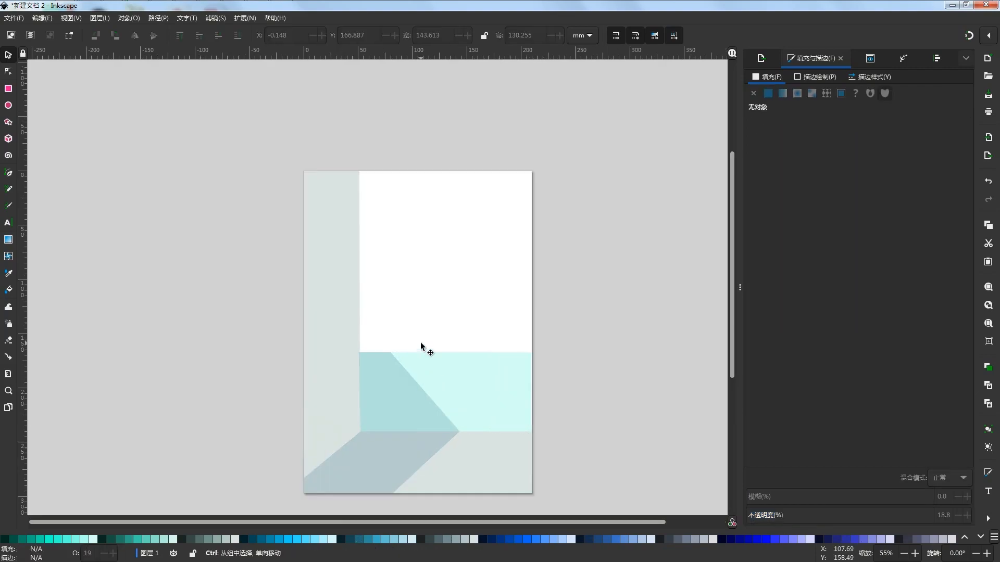
scroll(547, 334, "right", 2)
scroll(547, 330, "down", 1)
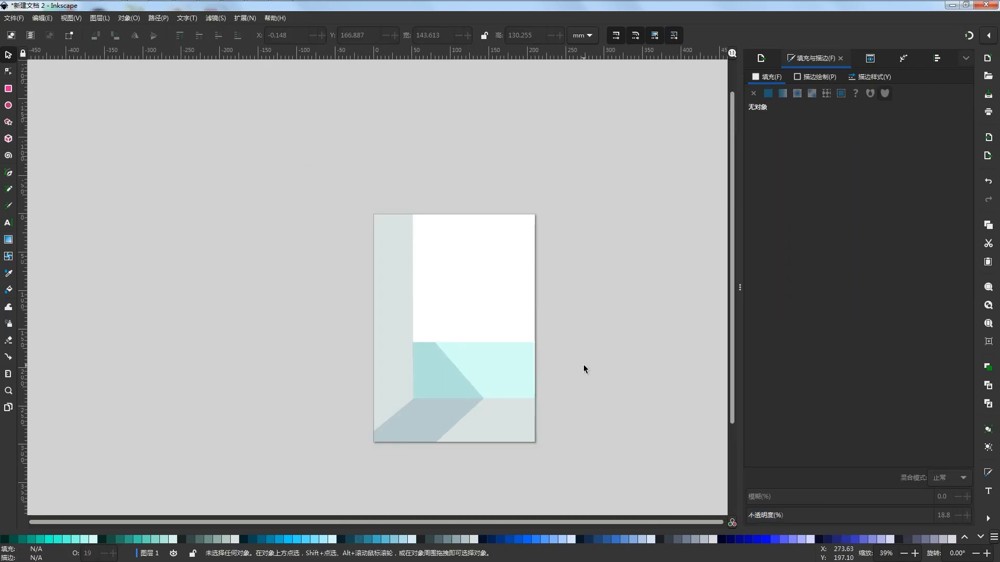
left_click(515, 361)
key("Home")
left_click_drag(473, 338, 474, 213)
left_click_drag(474, 400, 475, 344)
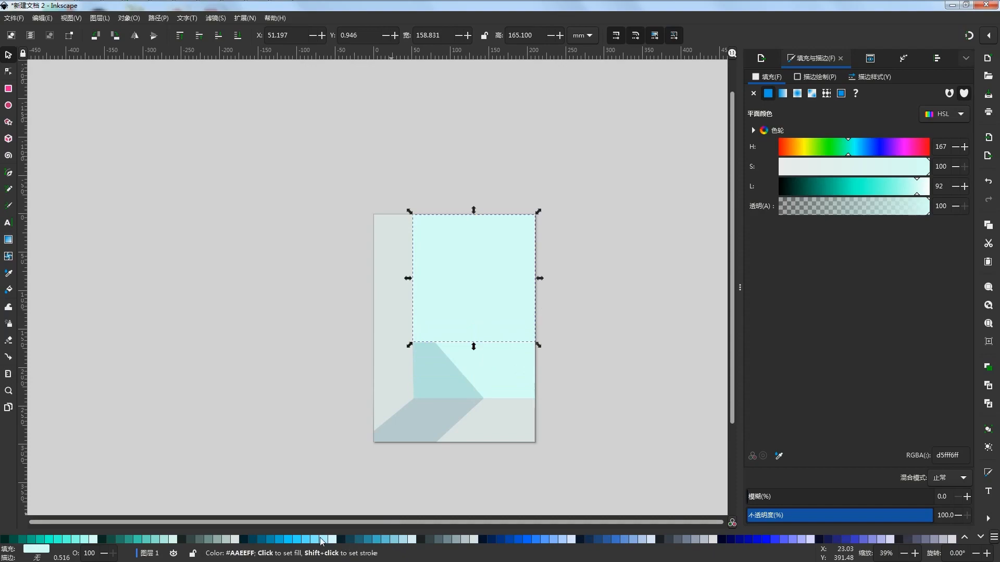
Try several blues on the large upper rectangle and settle on a soft light sky-blue fill
left_click(323, 539)
left_click(298, 540)
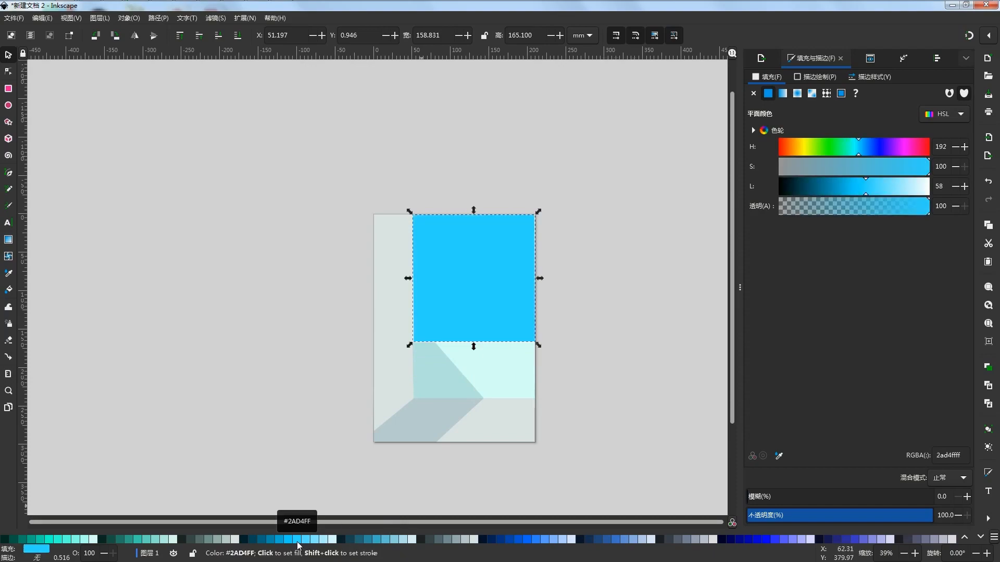
left_click(306, 540)
left_click(297, 540)
left_click(323, 540)
left_click(377, 540)
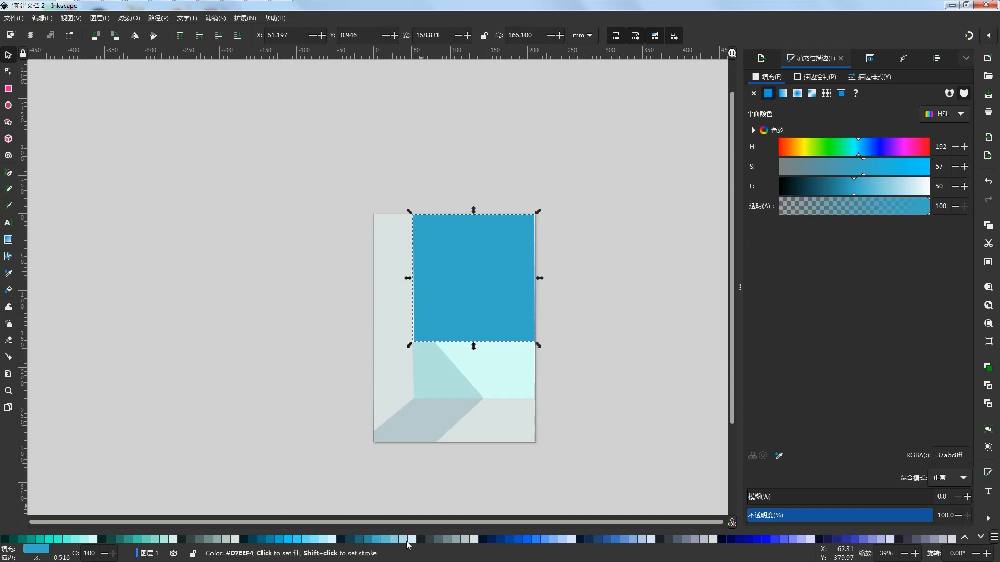
key("ctrl+z")
left_click(384, 542)
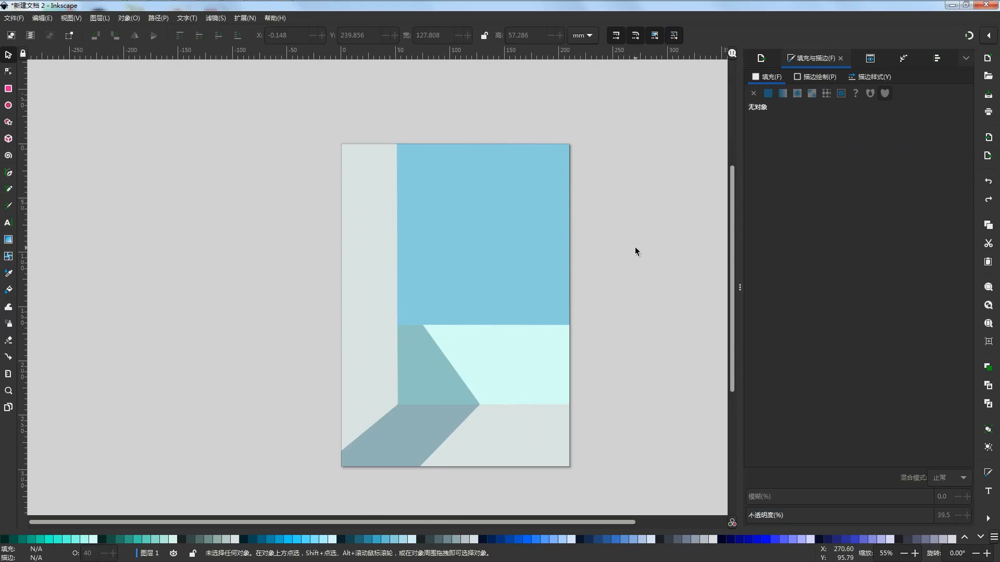
Draw a narrow vertical dark-blue bar about 8.4 × 36.2 mm at the top of the pale side wall and give it 100% opacity
left_click(8, 89)
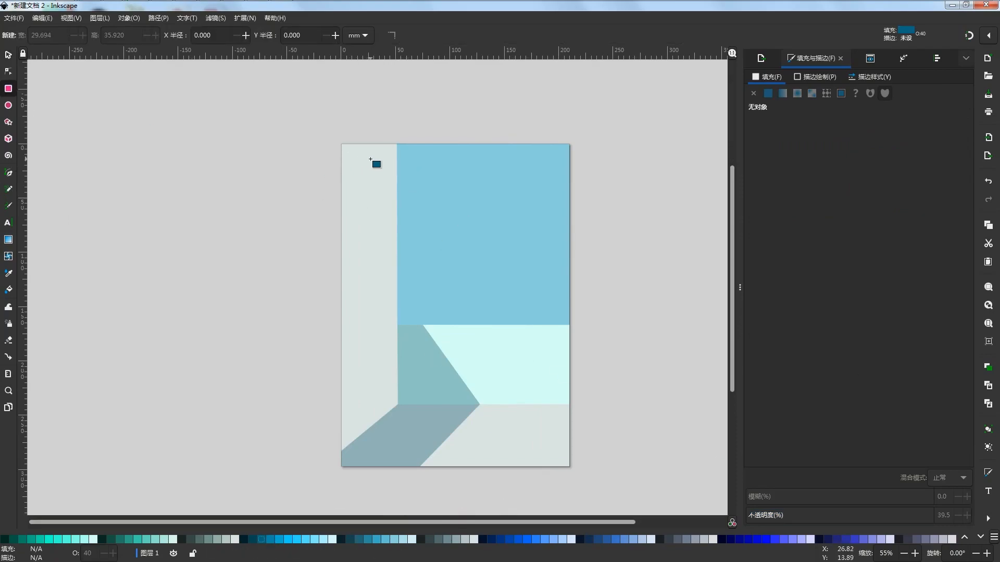
scroll(371, 155, "up", 2)
left_click_drag(349, 135, 368, 213)
left_click_drag(822, 516, 966, 495)
scroll(369, 167, "up", 2)
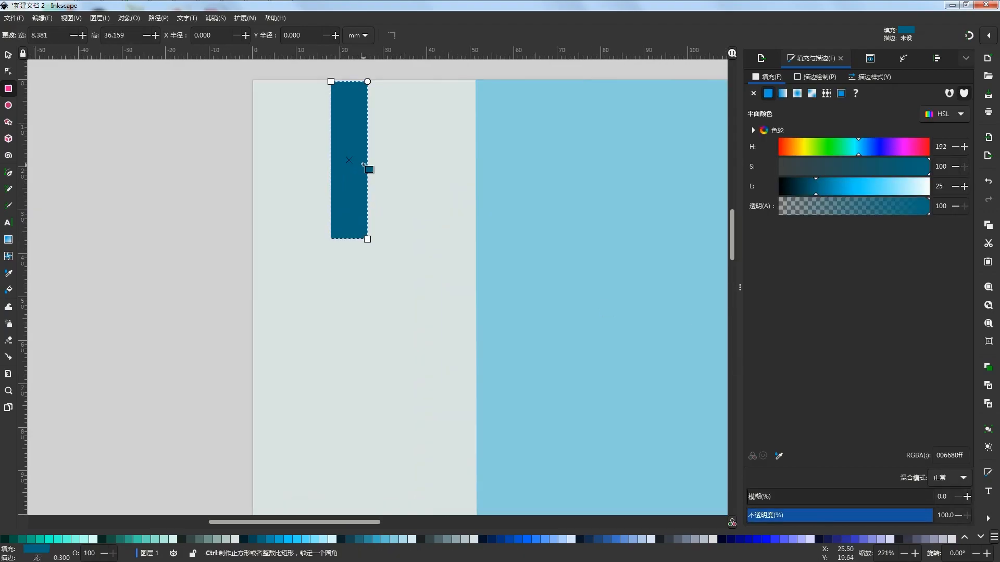
scroll(375, 176, "down", 3)
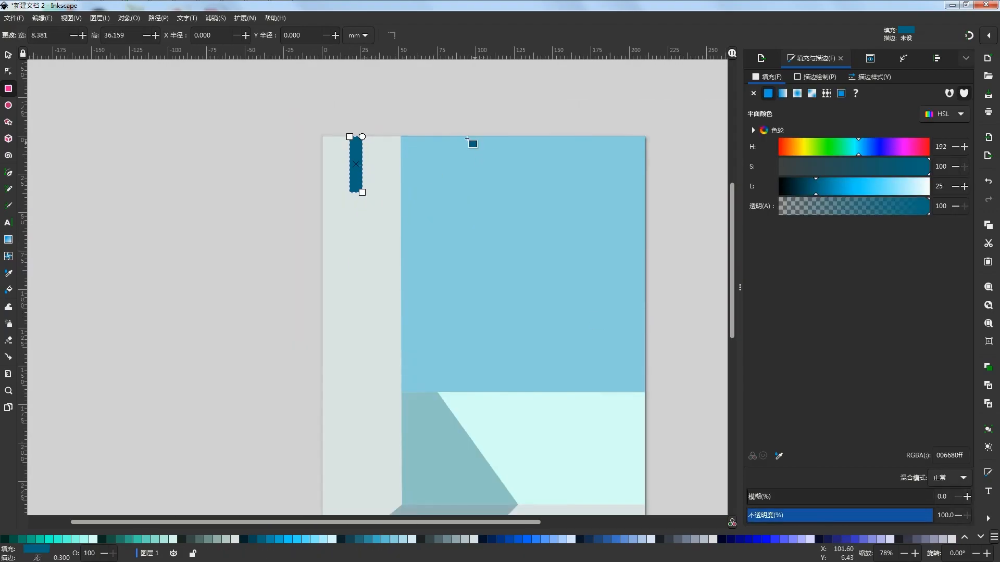
Stretch the dark-blue bar's upper edge to the page's top edge, making the bar 36.583 mm high
key("s")
scroll(391, 161, "down", 2)
scroll(379, 160, "up", 1)
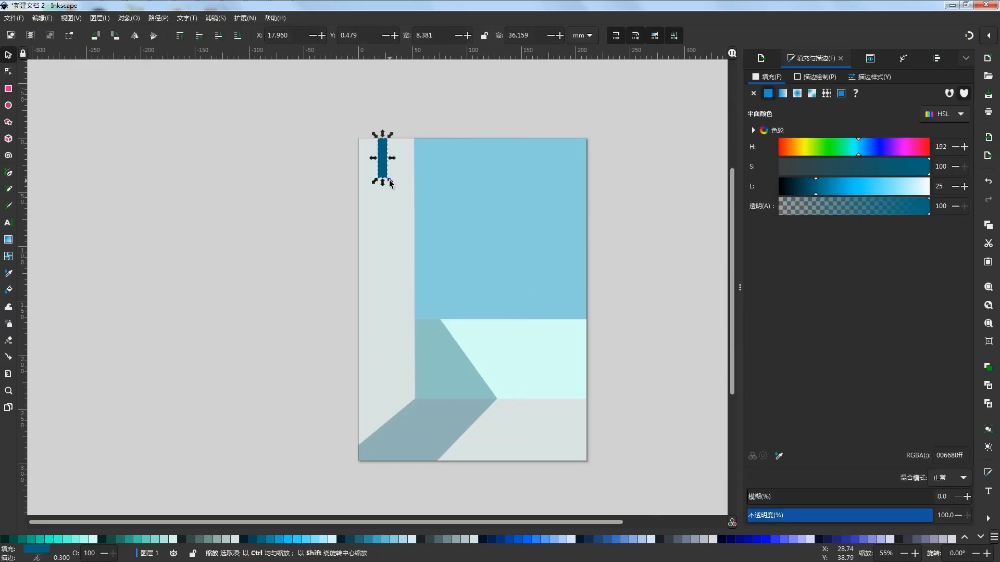
scroll(407, 144, "up", 3)
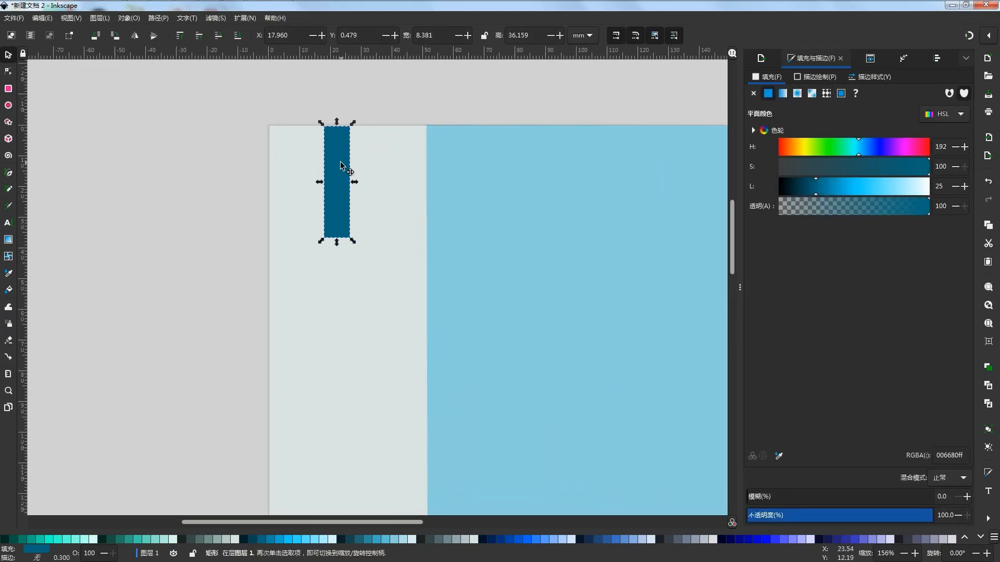
scroll(340, 117, "up", 4)
left_click_drag(311, 180, 312, 177)
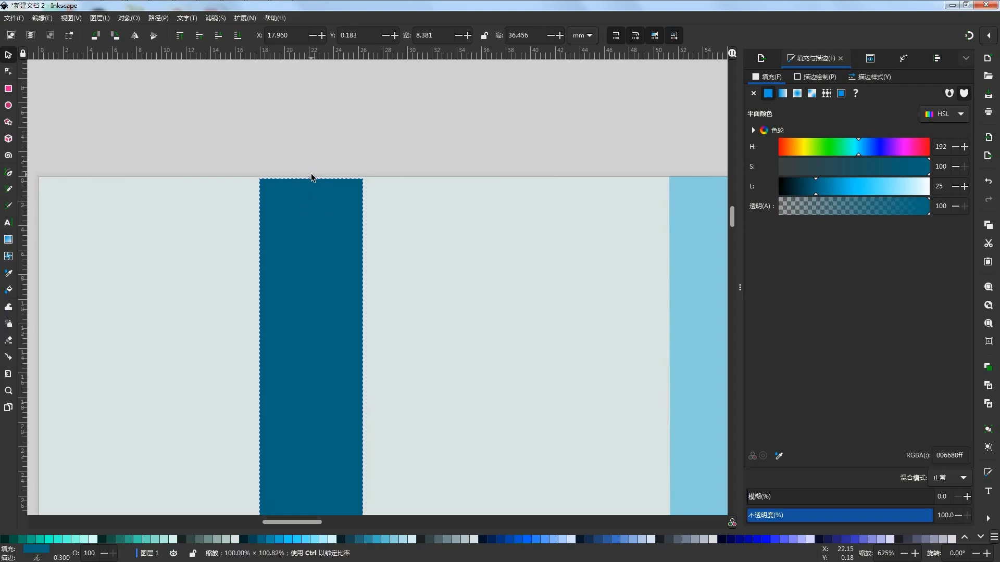
left_click(413, 135)
scroll(413, 134, "down", 5)
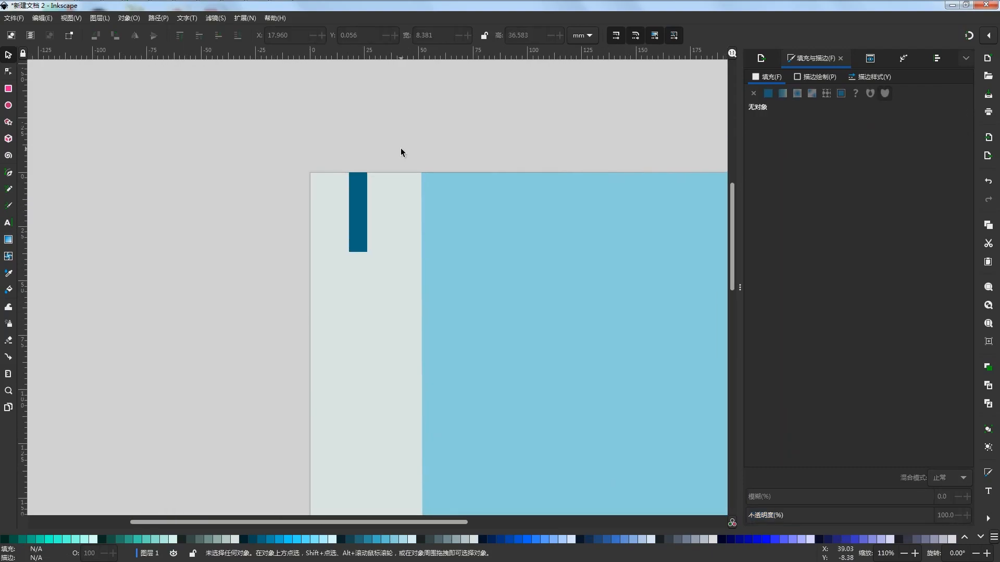
Duplicate the dark-blue bar and spread the copies into a row of four across the top of the pale wall
left_click(363, 207)
left_click_drag(363, 207, 412, 208)
key("ctrl+d")
key("ctrl+d")
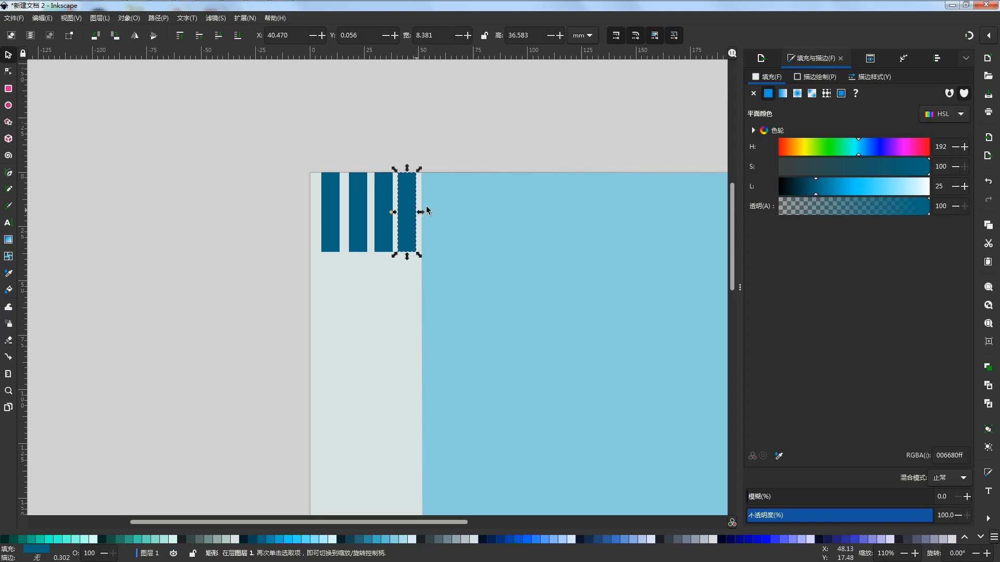
Delete the rightmost bar and shift the remaining three left so the row starts slightly outside the page at X -2.155 mm
key("Delete")
left_click_drag(411, 142, 255, 272)
left_click_drag(337, 215, 311, 215)
left_click(420, 130)
Duplicate a dark-blue bar and place the copy as the fourth in the row at X 34.722 mm
left_click(338, 213)
key("ctrl+d")
left_click(411, 130)
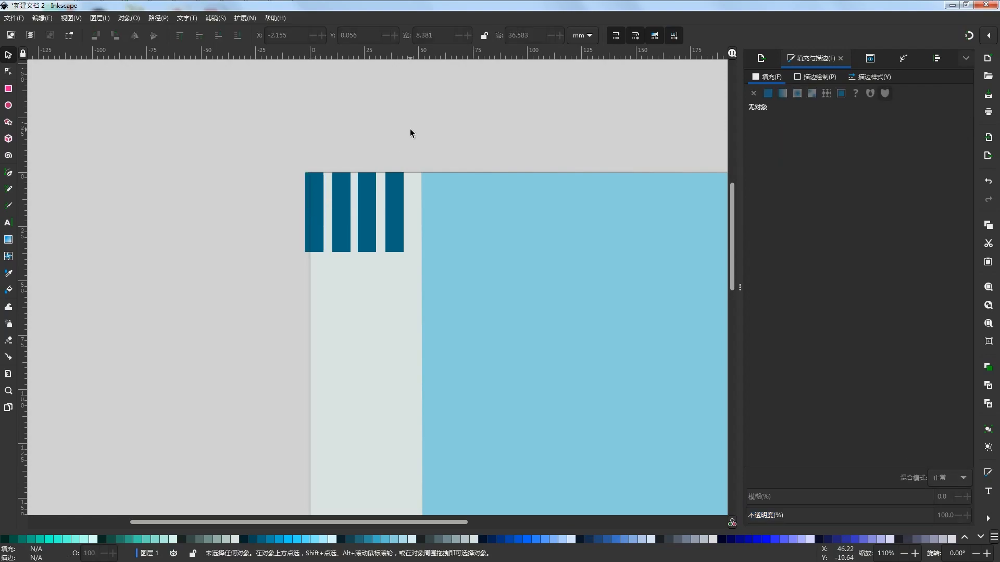
Select all four dark-blue bars and stretch them downward to a height of 49.514 mm
key("minus")
key("minus")
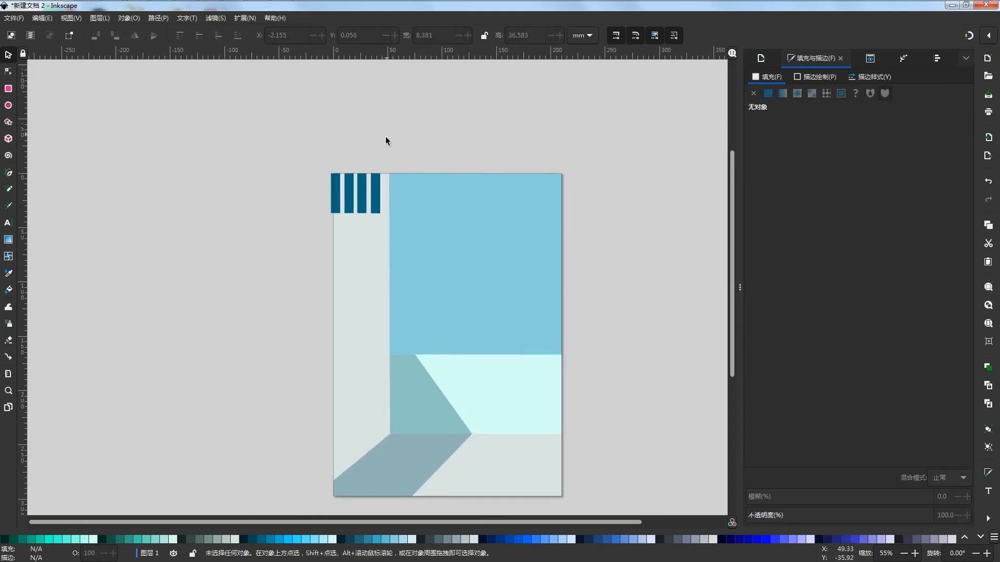
left_click_drag(386, 149, 295, 237)
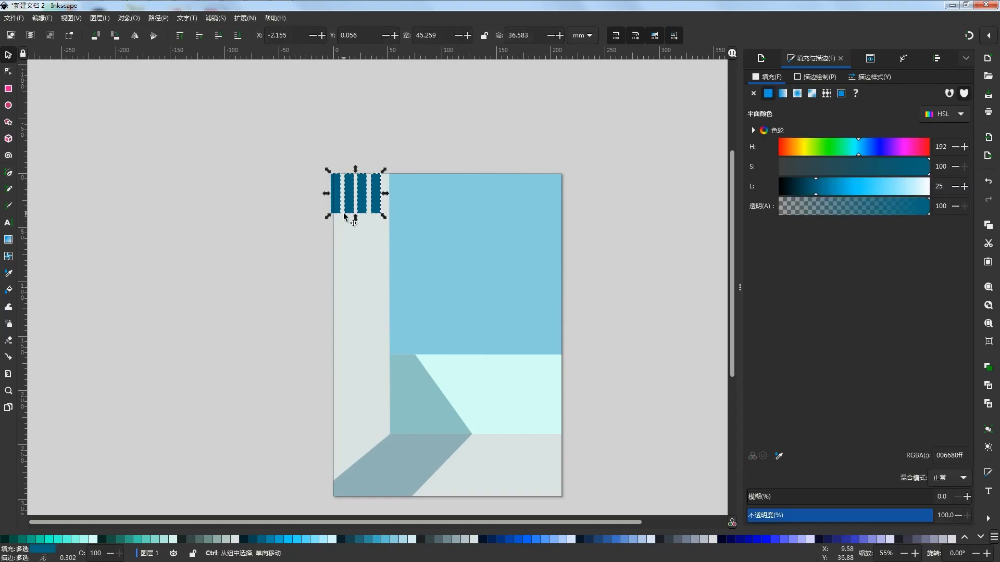
scroll(343, 213, "up", 2)
left_click_drag(368, 216, 365, 246)
key("Escape")
scroll(396, 204, "down", 2)
scroll(419, 151, "up", 3)
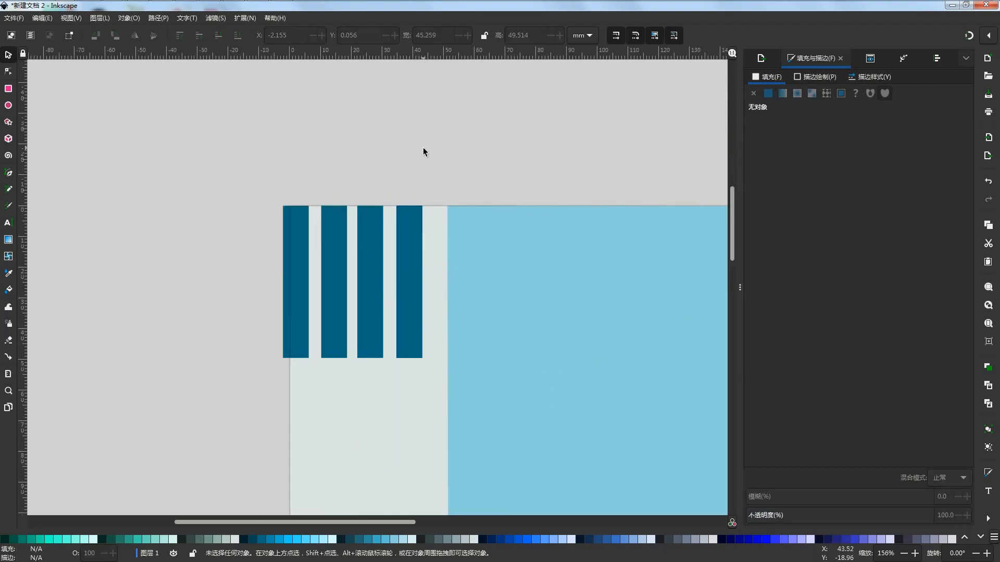
Trim the leftmost bar's outer side back to about the page's left edge, making it 6.307 mm wide
left_click(295, 310)
scroll(273, 318, "up", 4)
left_click_drag(306, 214, 330, 216)
key("Escape")
scroll(302, 219, "down", 3)
scroll(334, 198, "up", 4)
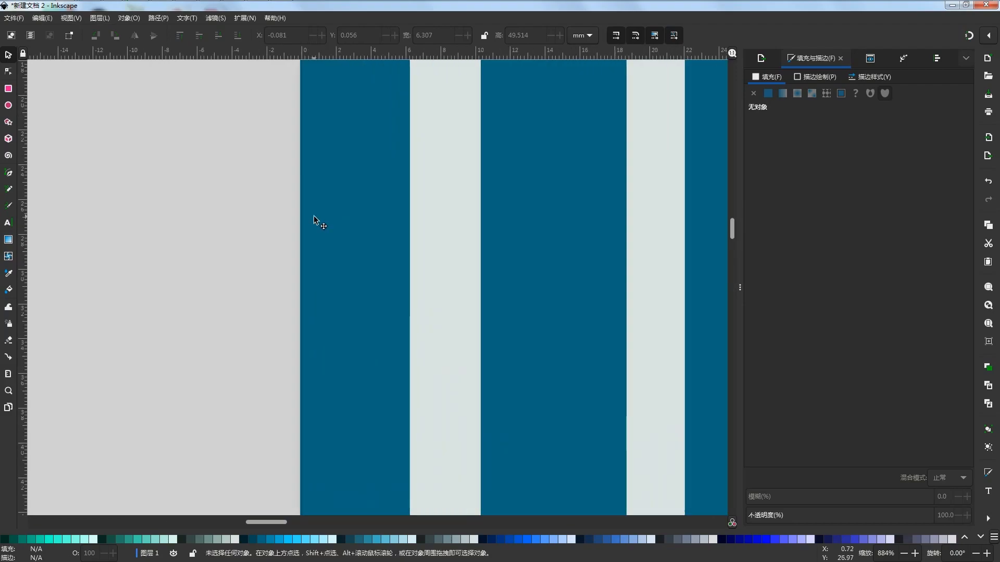
Fine-tune the leftmost bar's outer edge to X -0.006 mm, with a width of 6.232 mm
left_click(314, 216)
scroll(302, 165, "up", 6)
key("Escape")
left_click(319, 278)
left_click_drag(308, 276, 318, 275)
key("Escape")
scroll(359, 213, "down", 5)
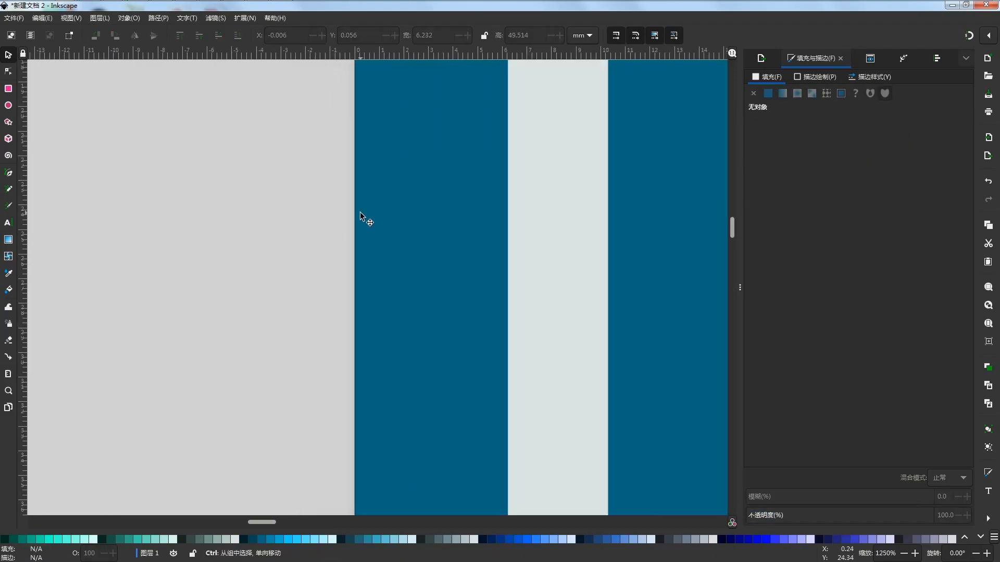
scroll(360, 213, "down", 6)
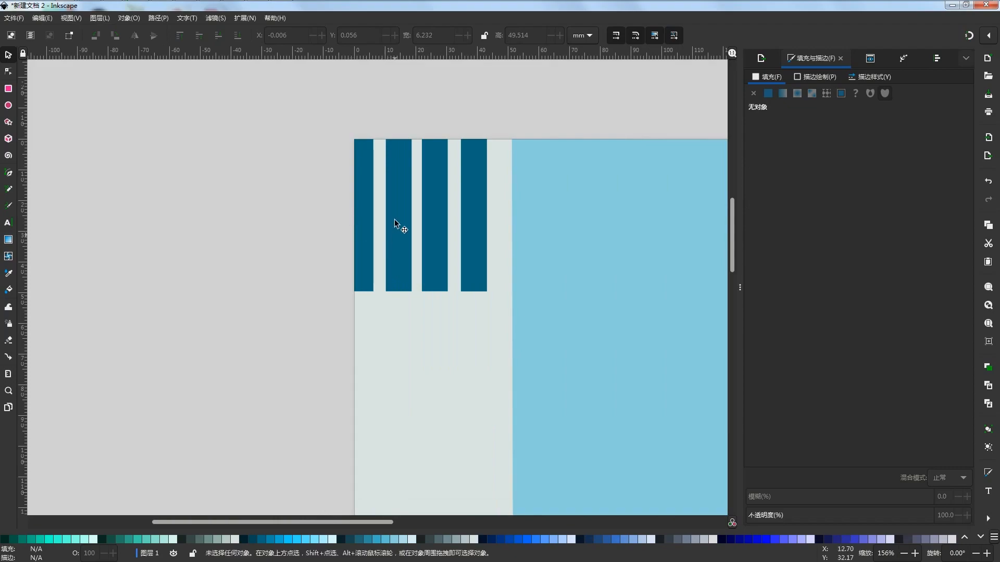
Duplicate the pale wall shape and resize the copy to 52.076 × 75.011 mm at Y 39.212 mm, covering the bars' lower ends
scroll(359, 229, "down", 1)
left_click(381, 249)
key("ctrl+d")
scroll(374, 283, "down", 4)
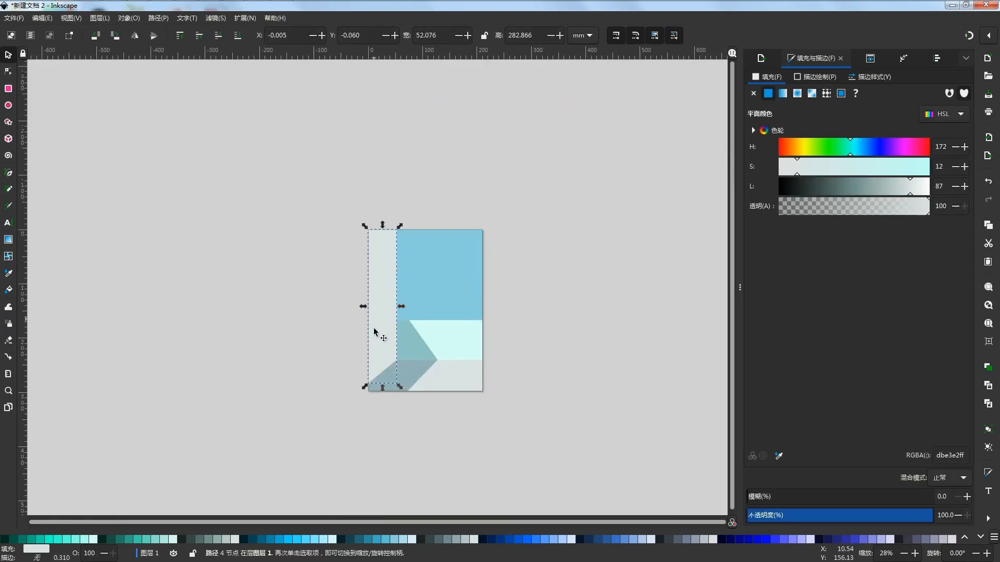
left_click_drag(376, 302, 376, 296)
left_click_drag(382, 226, 382, 245)
Move the pale cover shape's top-right node down to Y 50.742 mm so its upper edge cuts the bars at a slant
key("n")
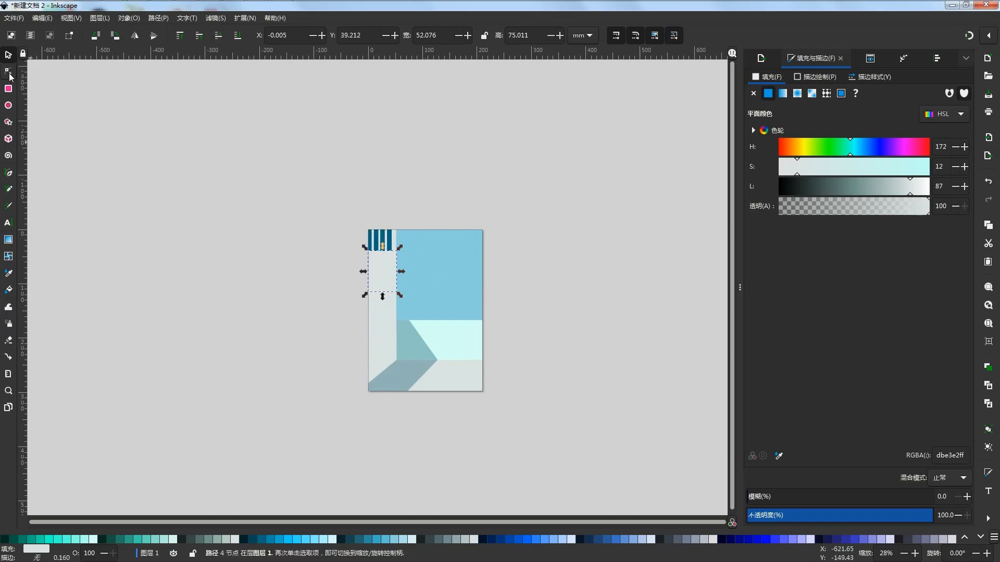
scroll(378, 242, "up", 3)
left_click_drag(434, 267, 434, 284)
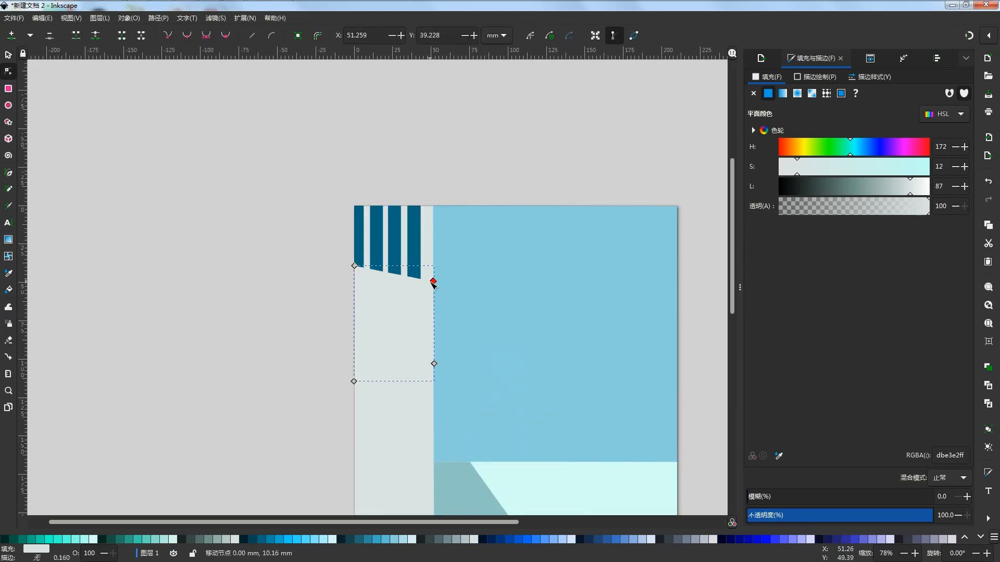
left_click(417, 167)
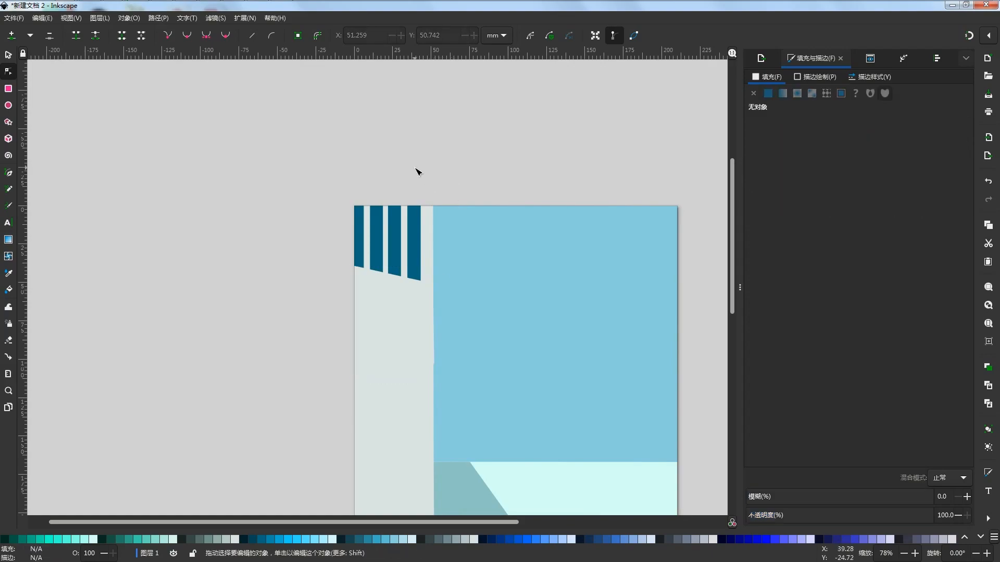
Steepen the pale cover's slanted upper edge by lowering its top-right node to Y 55.822 mm
scroll(359, 182, "down", 3)
left_click_drag(538, 254, 555, 278)
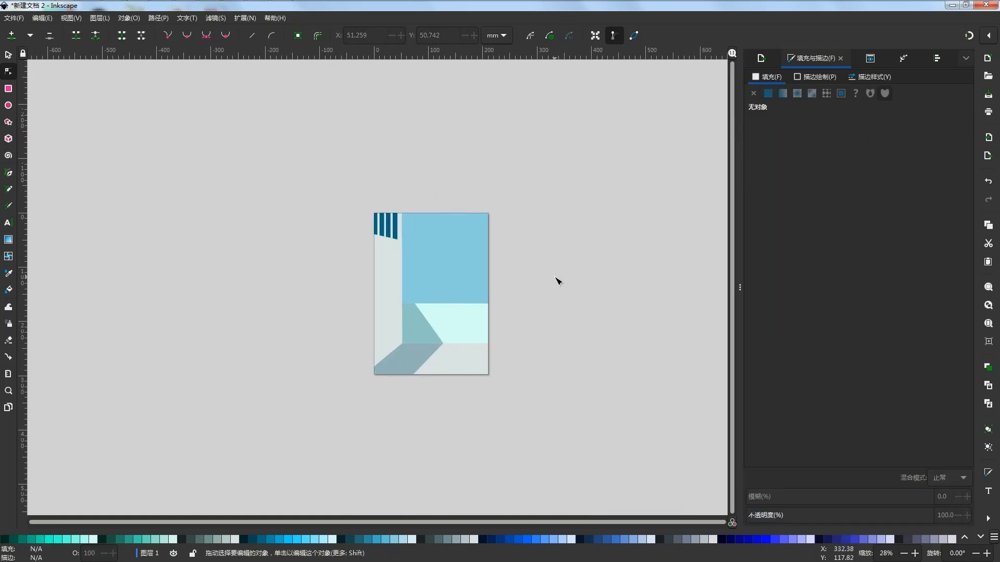
left_click(410, 277)
scroll(411, 276, "up", 3)
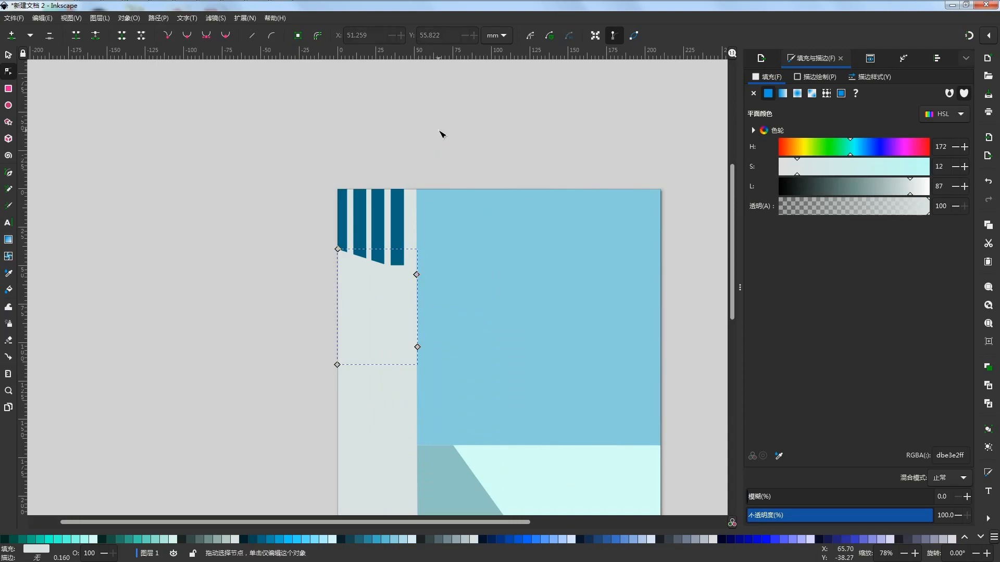
left_click(448, 157)
Lengthen the fourth bar downward beneath the pale cover, keeping its width, so the slanted edge cuts its lower end
left_click(399, 260)
left_click_drag(405, 267, 404, 284)
scroll(401, 284, "up", 2, "ctrl")
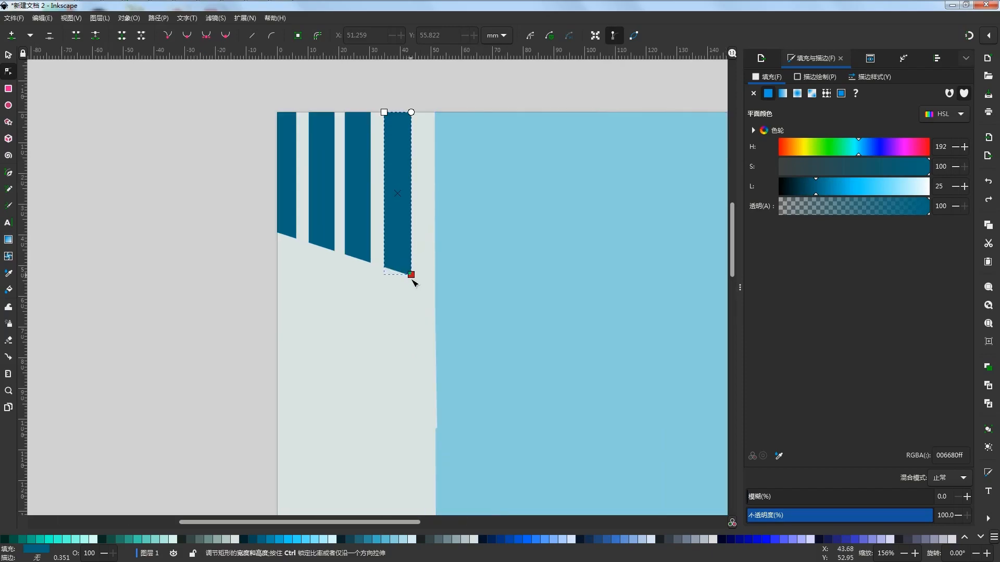
key("ctrl+z")
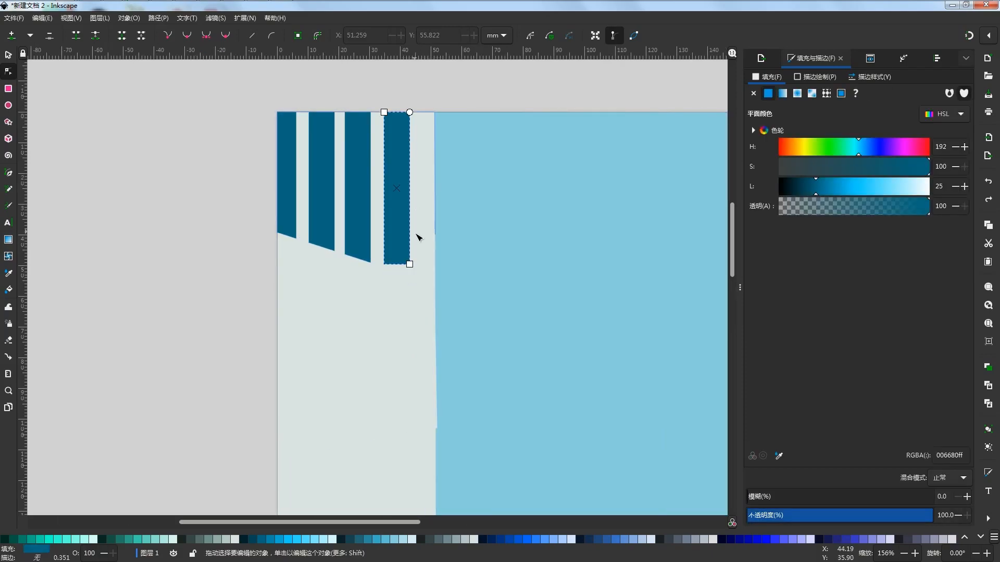
left_click_drag(410, 281, 411, 283)
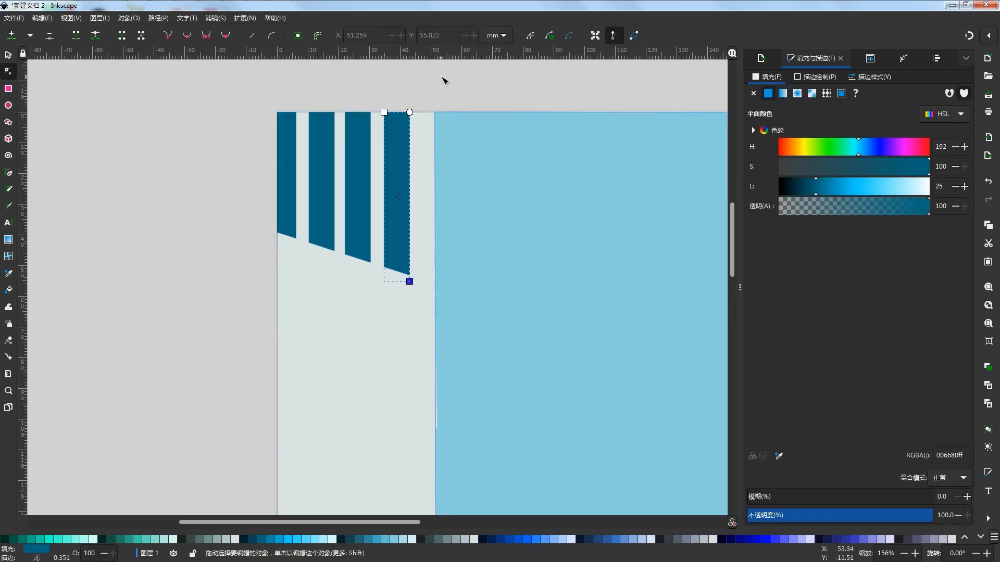
left_click(444, 80)
scroll(448, 130, "down", 2)
scroll(435, 230, "up", 6, "ctrl")
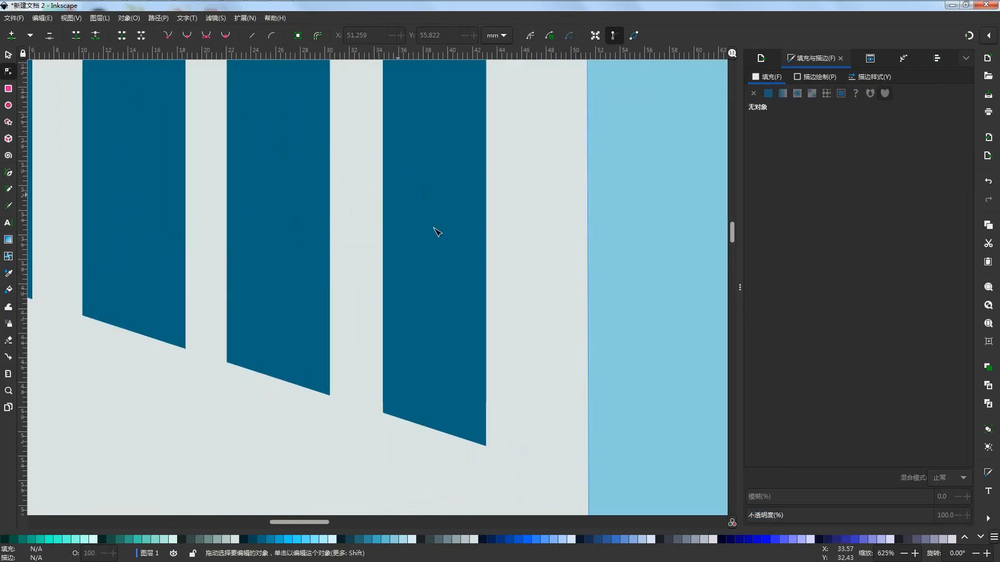
Examine the fourth bar's slanted lower end up close and check the four bars against the whole page
scroll(463, 348, "up", 3, "ctrl")
scroll(388, 325, "up", 2, "ctrl")
left_click(392, 258)
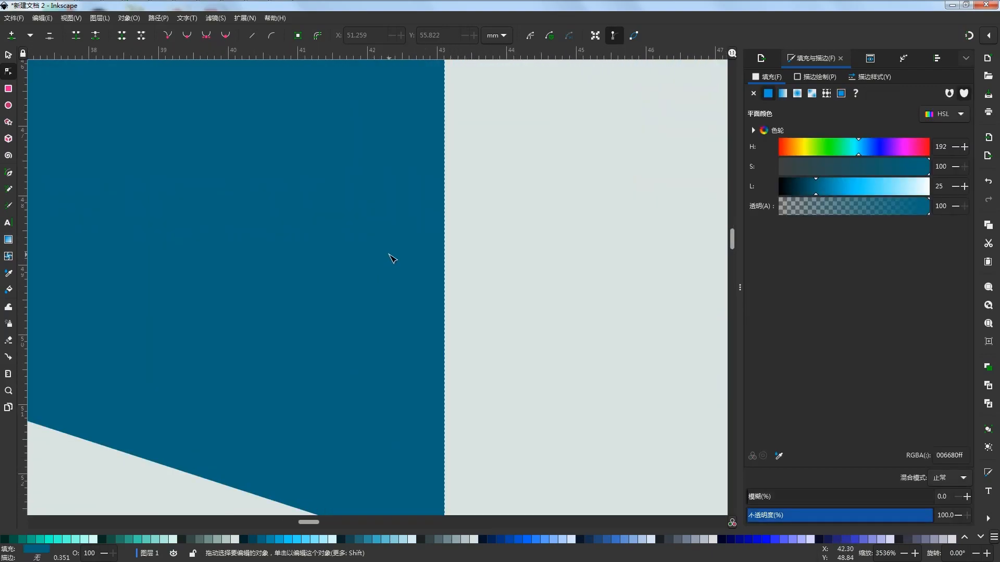
left_click(6, 54)
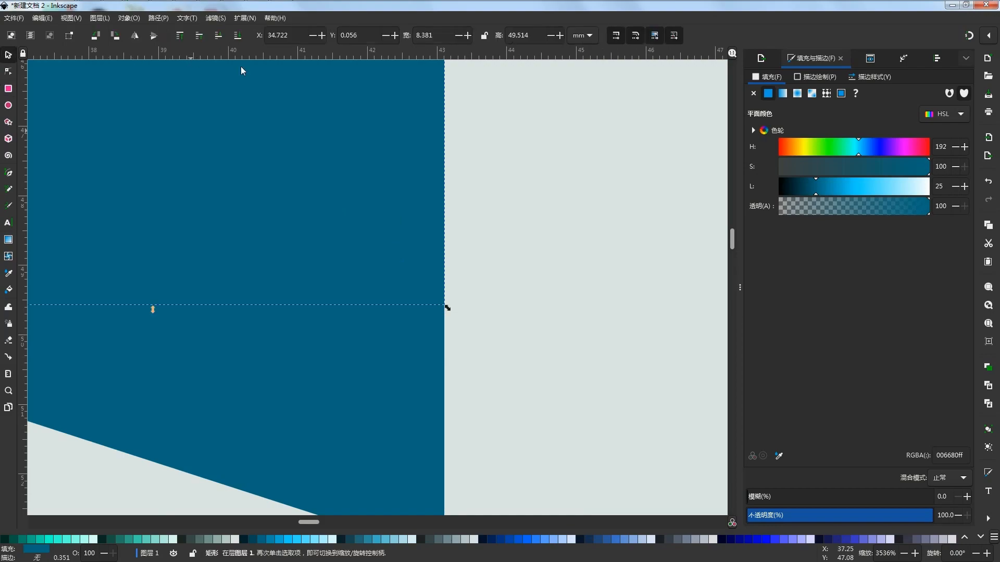
key("Escape")
scroll(354, 284, "down", 11)
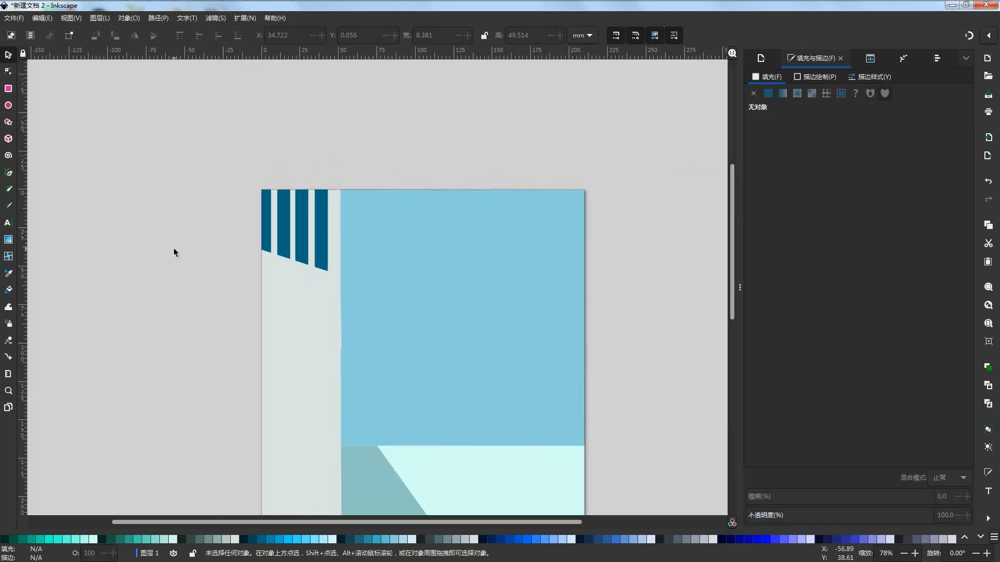
scroll(452, 211, "down", 3, "ctrl")
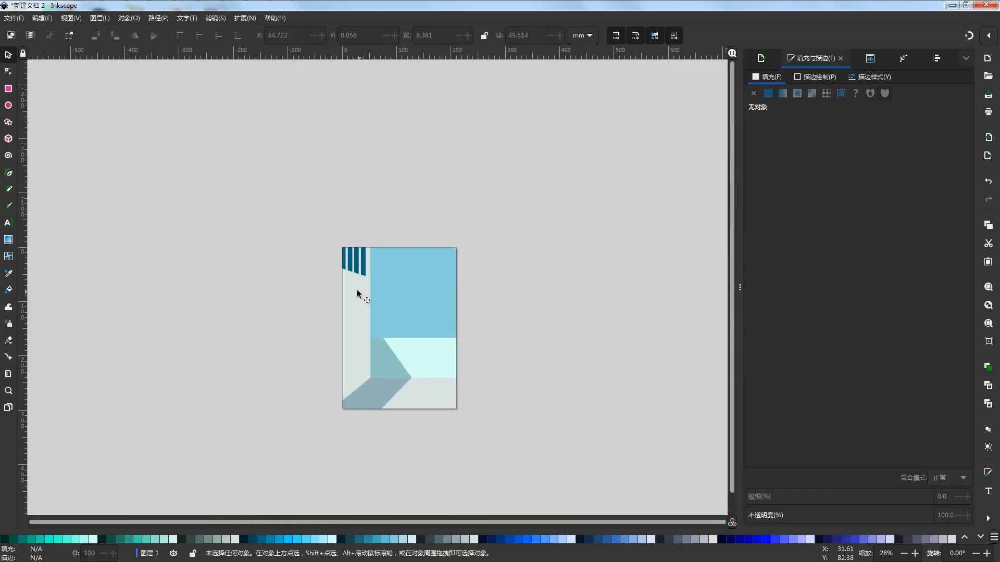
scroll(365, 274, "up", 1, "ctrl")
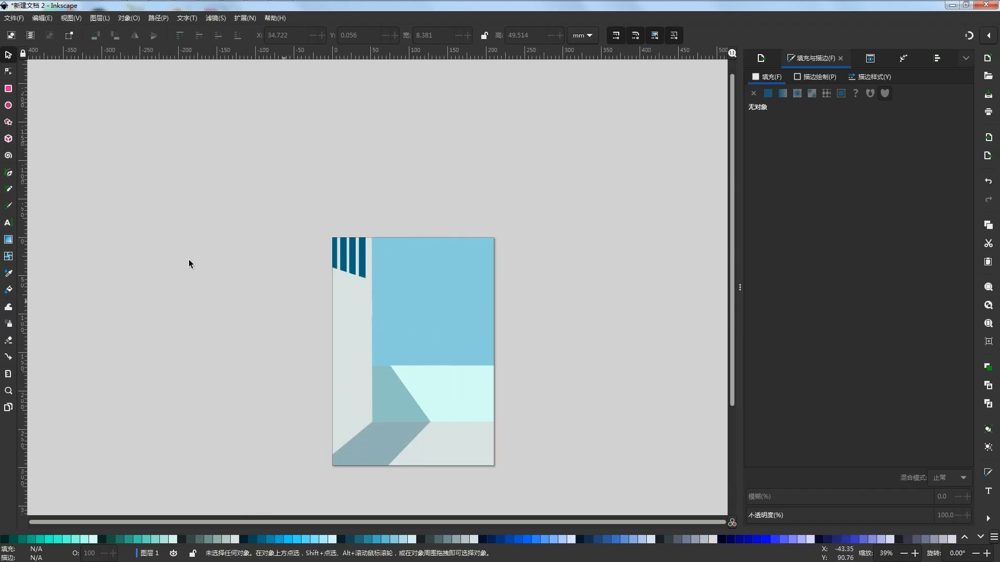
Draw a pale mint D5FFF6 strip about 54.1 by 12.5 mm across the side wall, starting at the page's left edge
scroll(380, 330, "up", 1)
left_click(8, 88)
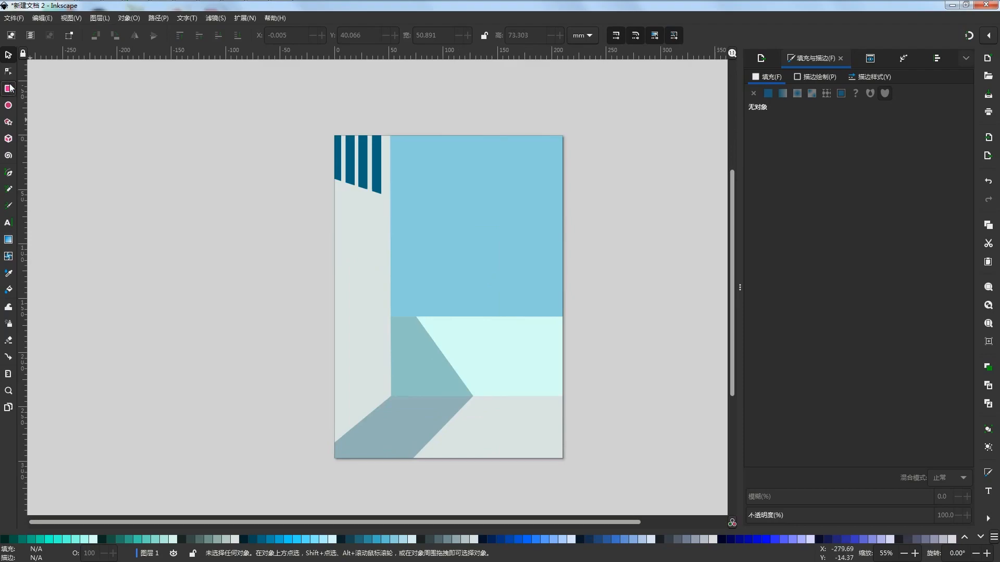
left_click(94, 540)
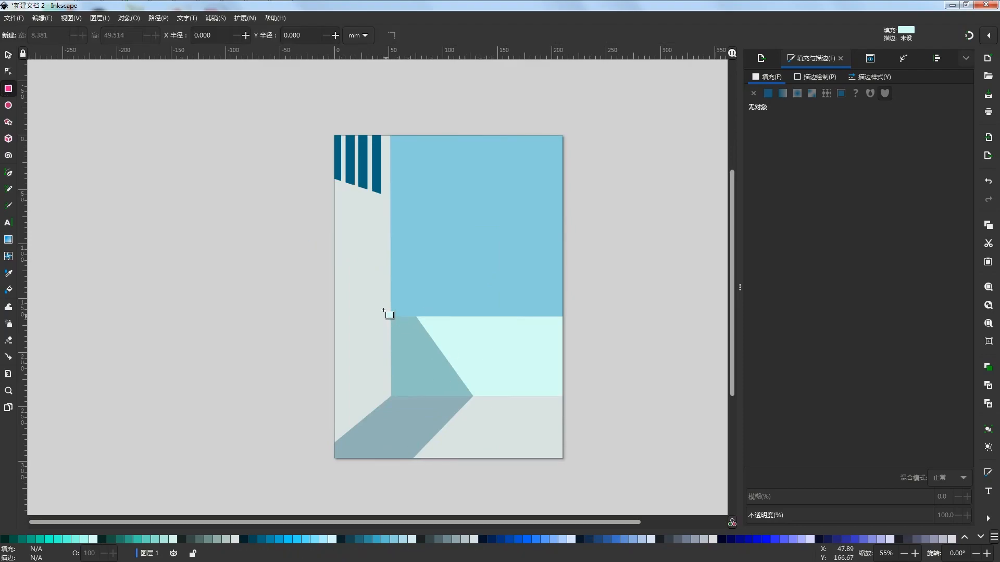
key("super")
key("super")
scroll(360, 279, "up", 2, "ctrl")
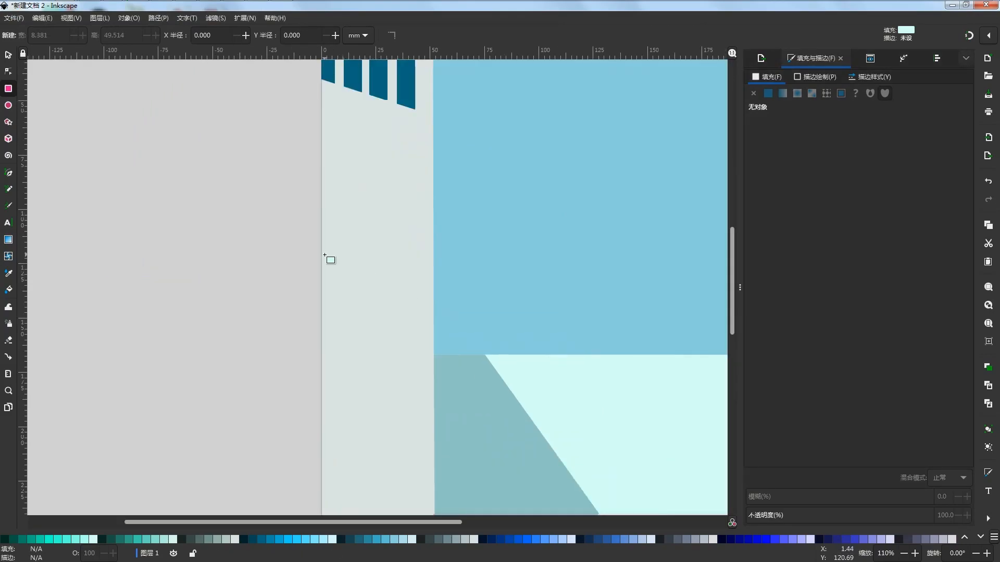
left_click_drag(322, 244, 439, 276)
key("s")
key("Escape")
scroll(477, 180, "up", 1, "ctrl")
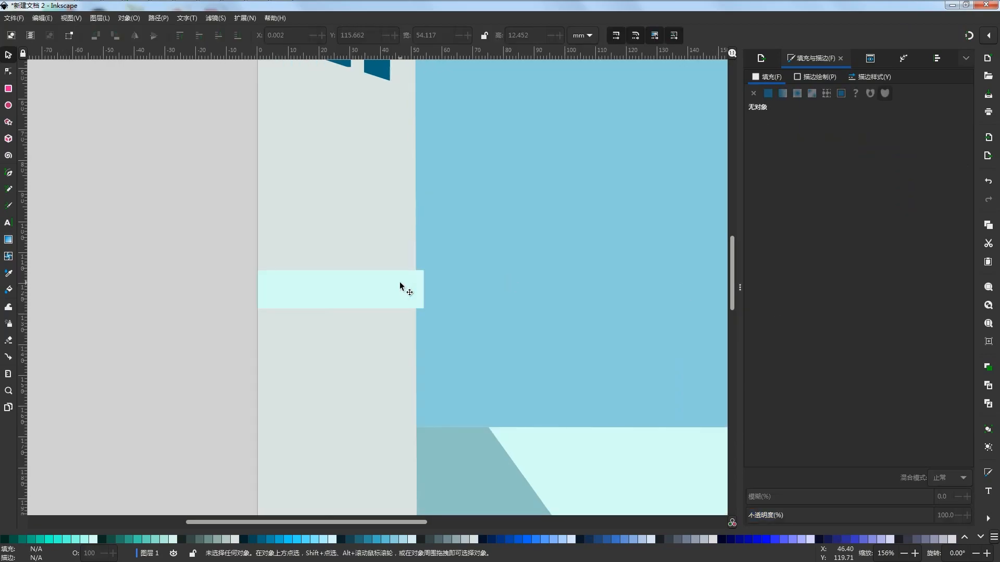
Convert the mint strip to a path and lower its two right-end nodes to Y 132.894 mm to slant it
left_click(401, 286)
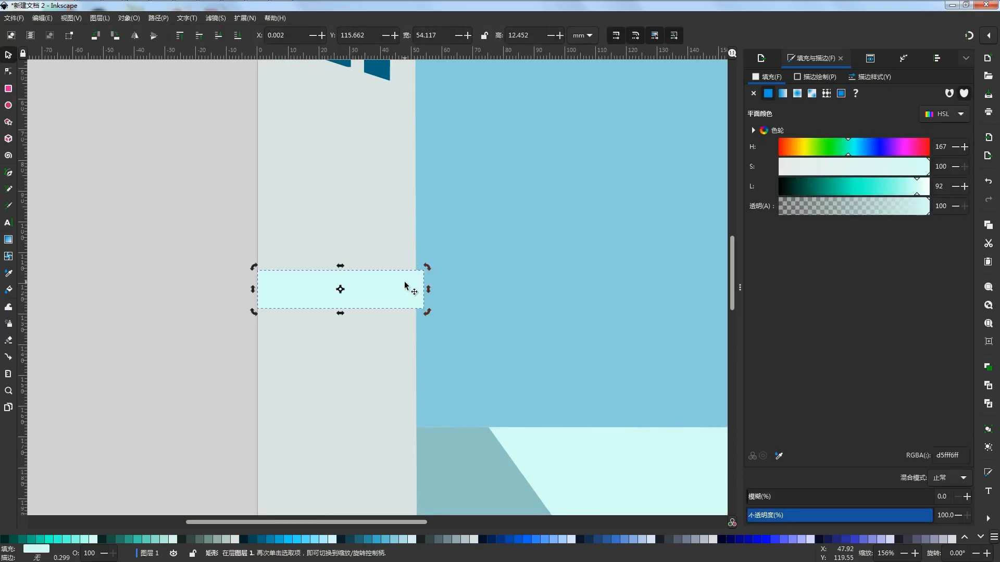
left_click(6, 73)
left_click(158, 18)
left_click(172, 33)
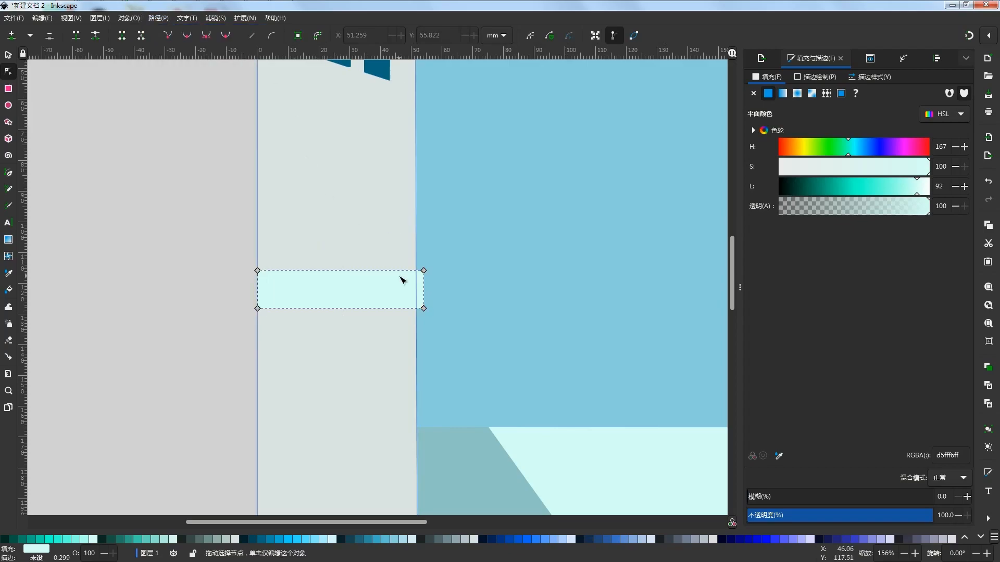
left_click(424, 309, "ctrl")
key("ctrl+z")
left_click(164, 240)
left_click(333, 287)
scroll(308, 287, "down", 4)
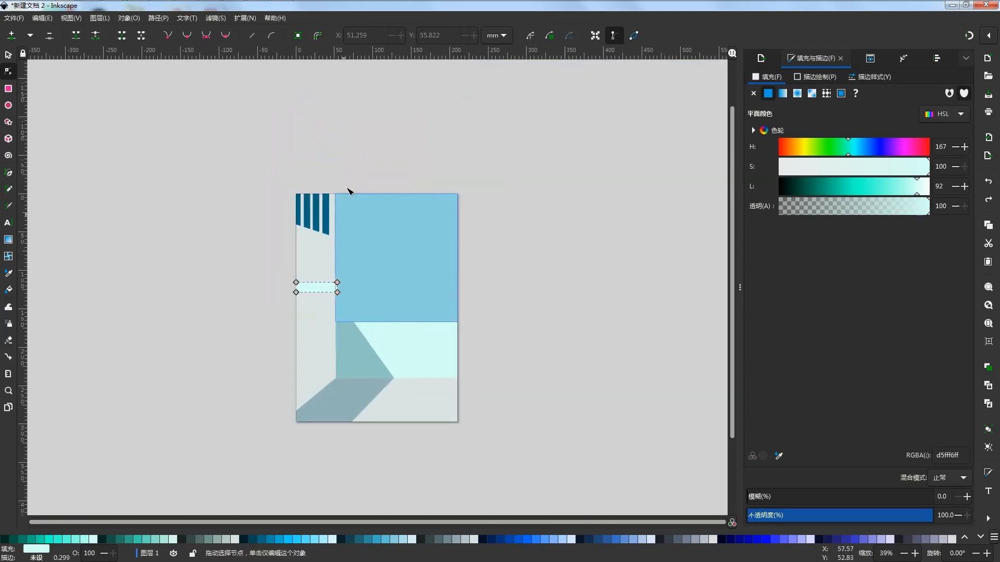
left_click_drag(360, 441, 334, 266)
scroll(333, 267, "up", 6)
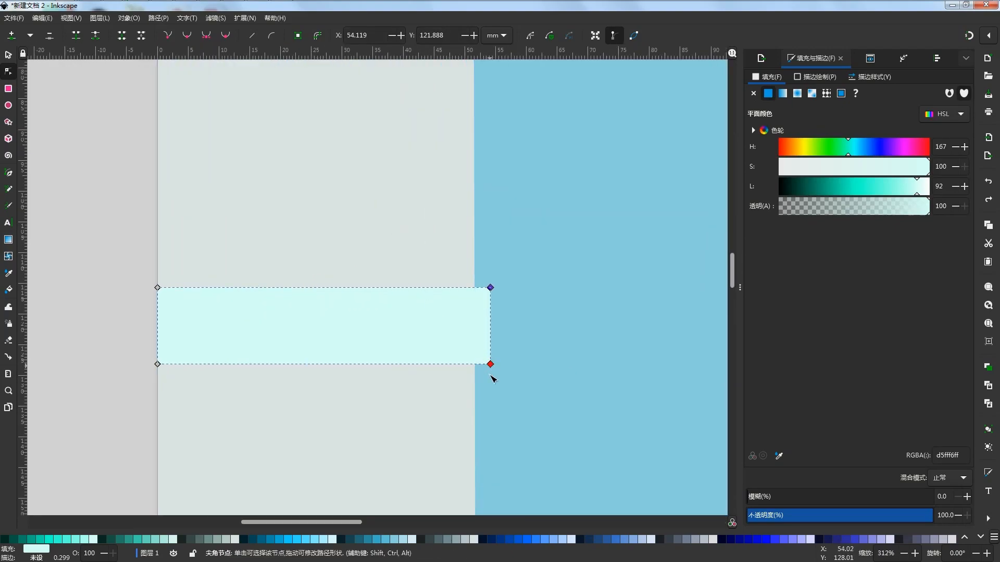
left_click_drag(490, 365, 491, 432)
Extend the slanted mint strip over the sky by moving its two right-end nodes to X 72.576 mm
scroll(491, 432, "down", 4)
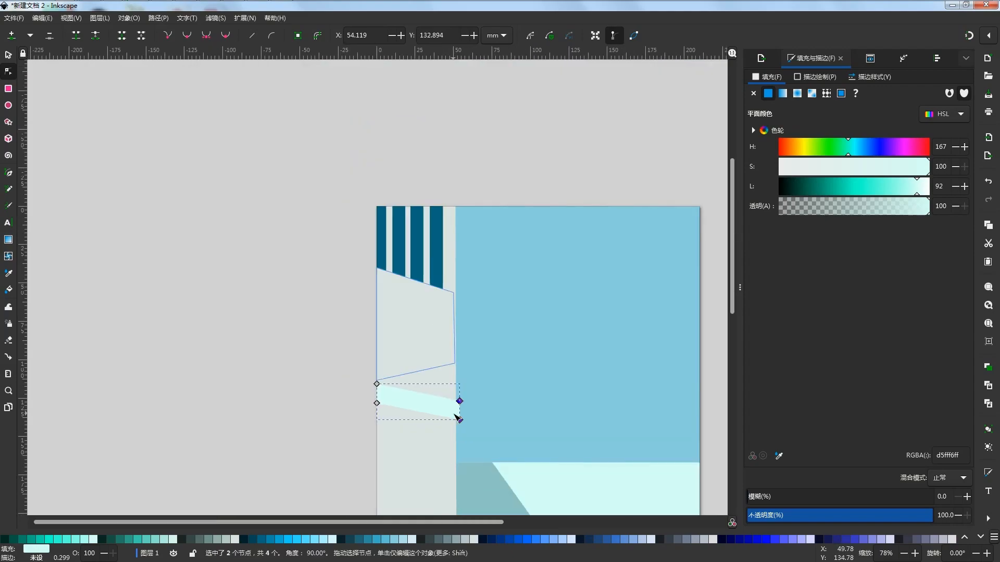
scroll(530, 266, "down", 4)
scroll(486, 286, "up", 2)
left_click_drag(472, 294, 529, 295)
scroll(576, 288, "down", 1)
scroll(575, 288, "right", 2)
scroll(488, 283, "up", 2)
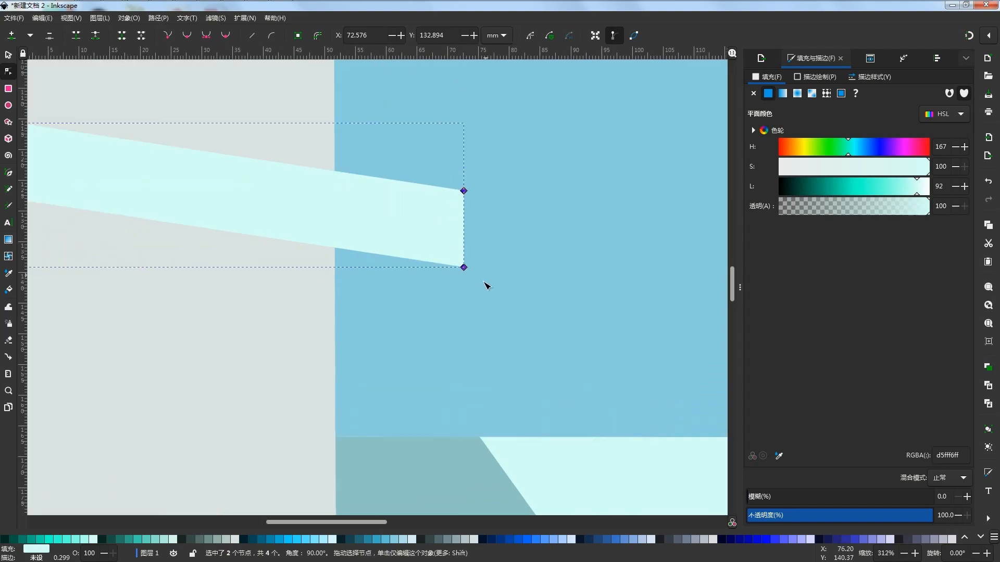
scroll(476, 291, "down", 3)
scroll(285, 277, "down", 1)
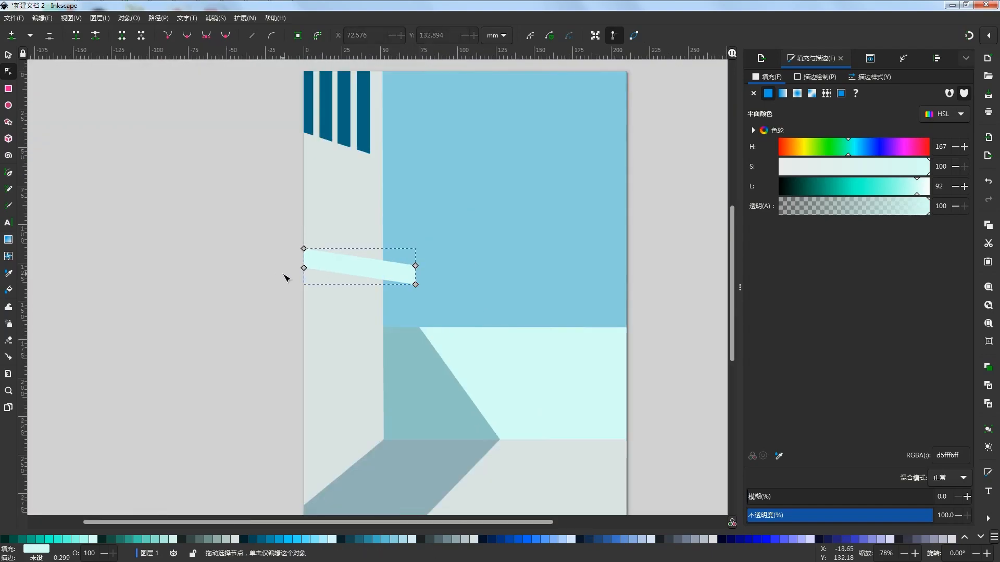
Steepen the mint strip by moving its two right-end nodes to X 74.252, Y 141.036 mm
left_click(266, 266)
scroll(377, 288, "down", 2)
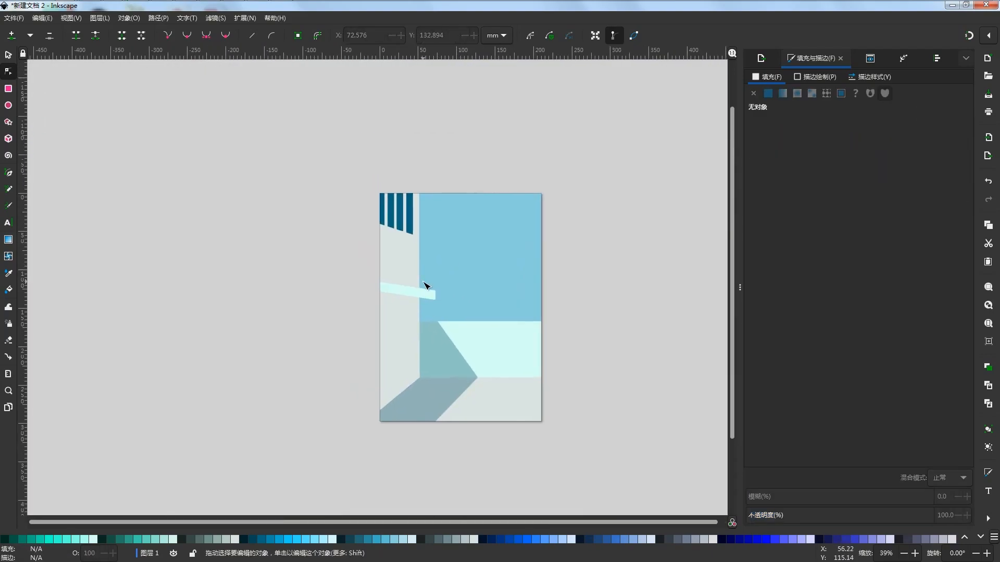
scroll(424, 290, "up", 3)
left_click(398, 310)
scroll(396, 323, "down", 3)
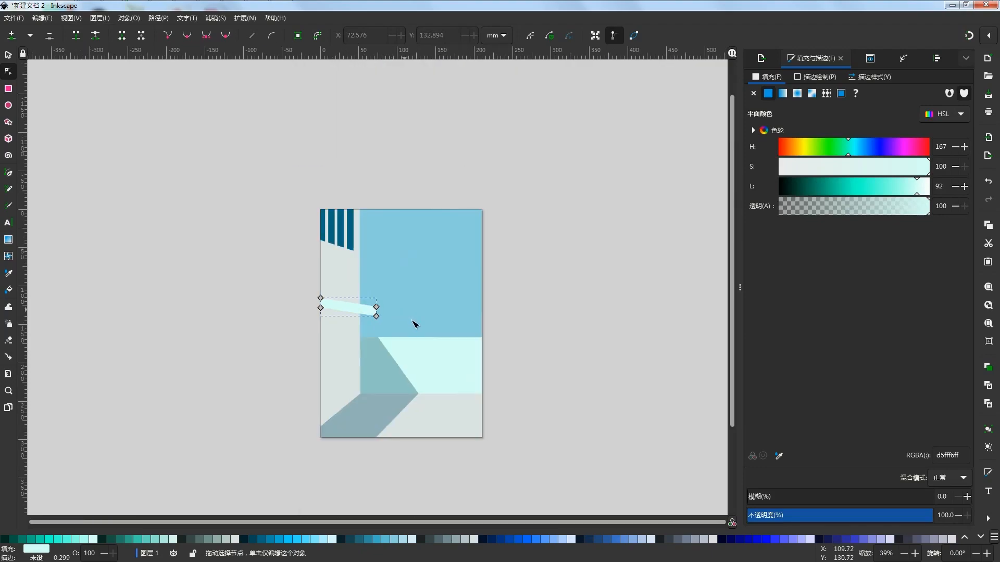
left_click_drag(421, 484, 367, 278)
scroll(365, 318, "up", 3)
left_click_drag(398, 314, 401, 333)
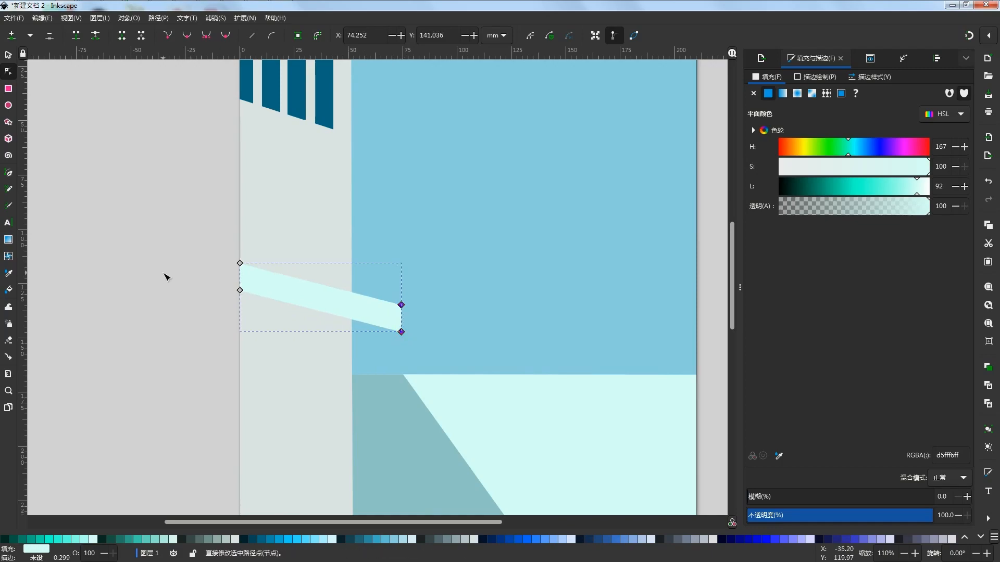
Squash the mint strip to 20.824 mm high, keeping its lower edge, and raise its left-end nodes to Y 114.496 mm
key("s")
mouse_move(318, 337)
left_mouse_down()
mouse_move(317, 327)
mouse_move(319, 337)
left_mouse_up()
left_click_drag(320, 262, 323, 282)
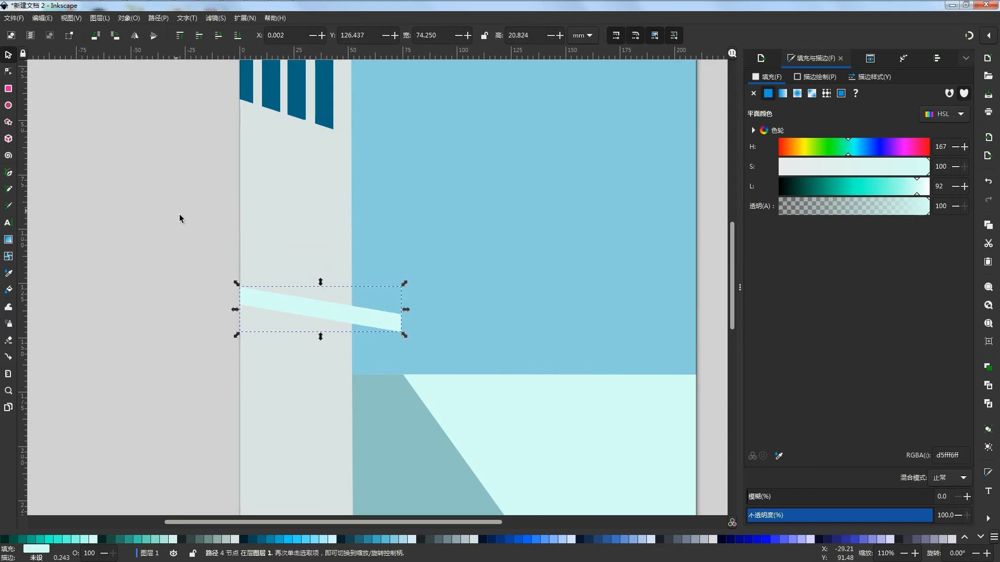
left_click(141, 257)
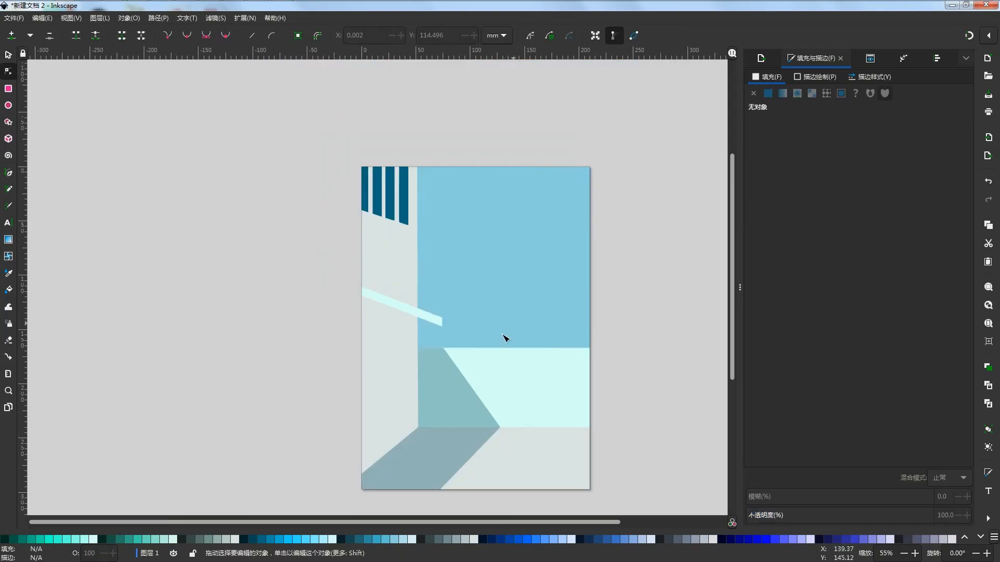
scroll(412, 318, "up", 1)
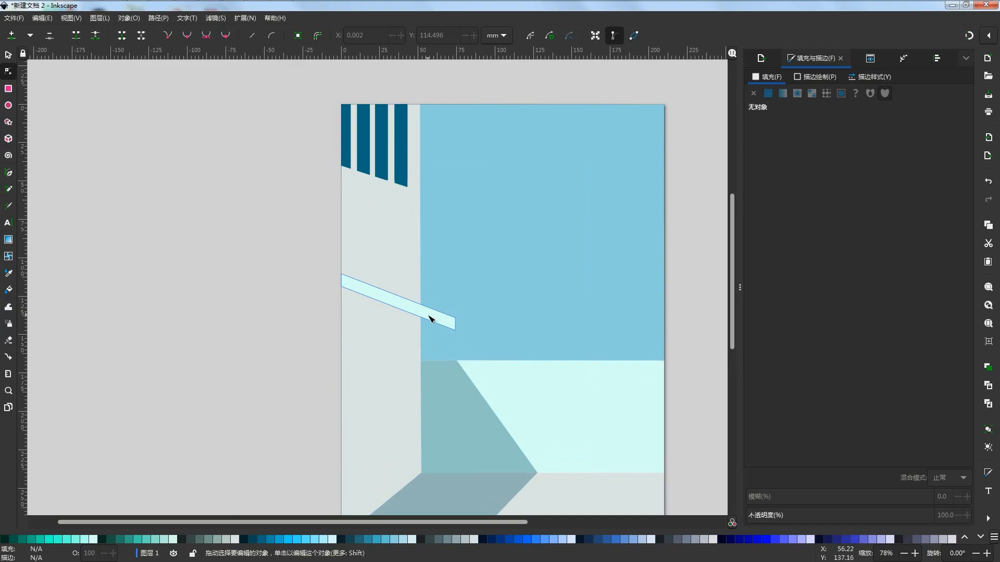
Duplicate the slanted mint strip in place and fill the copy with grey-green 93ACA7
left_click(431, 319)
key("s")
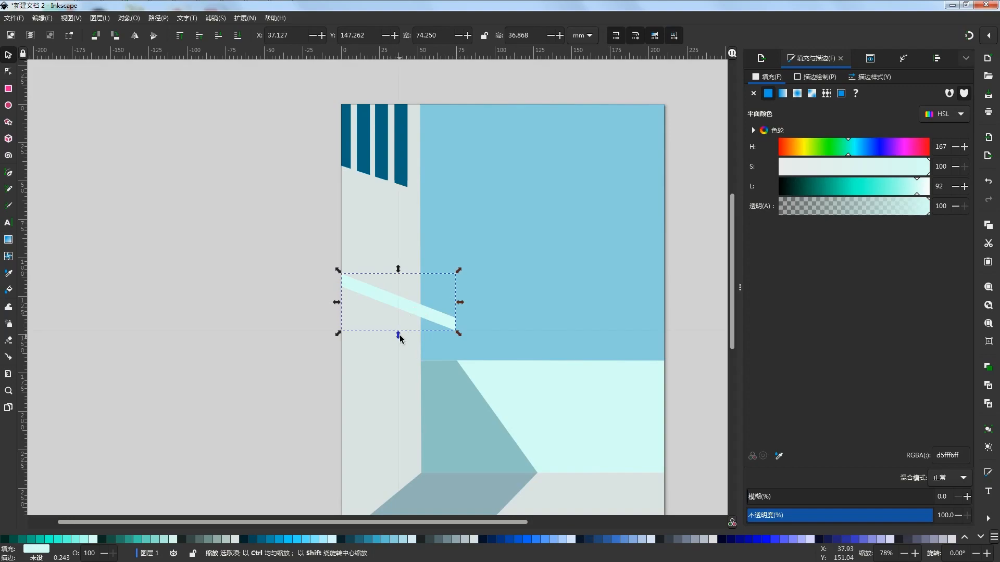
left_click(223, 539)
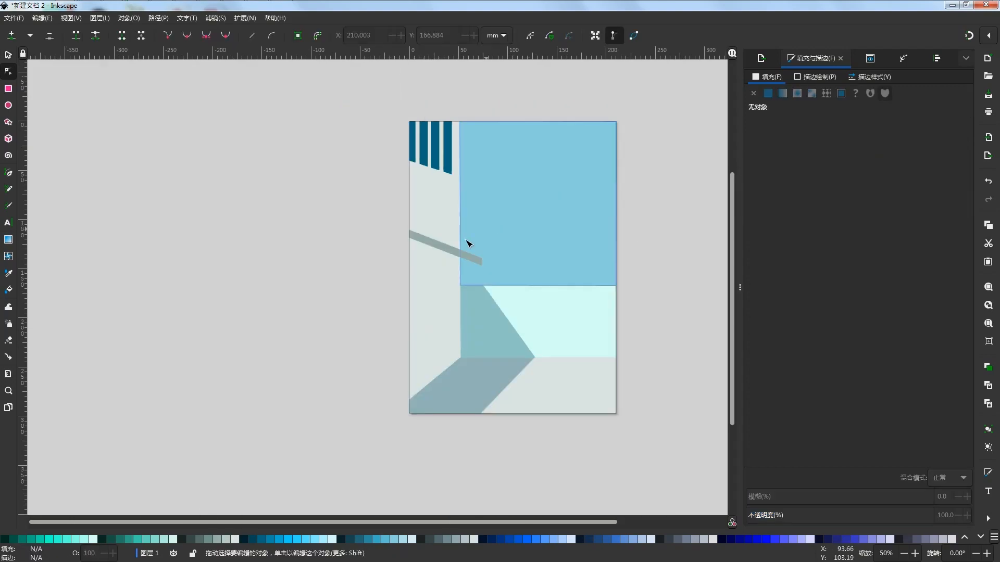
scroll(456, 240, "up", 3)
left_click_drag(456, 240, 491, 156)
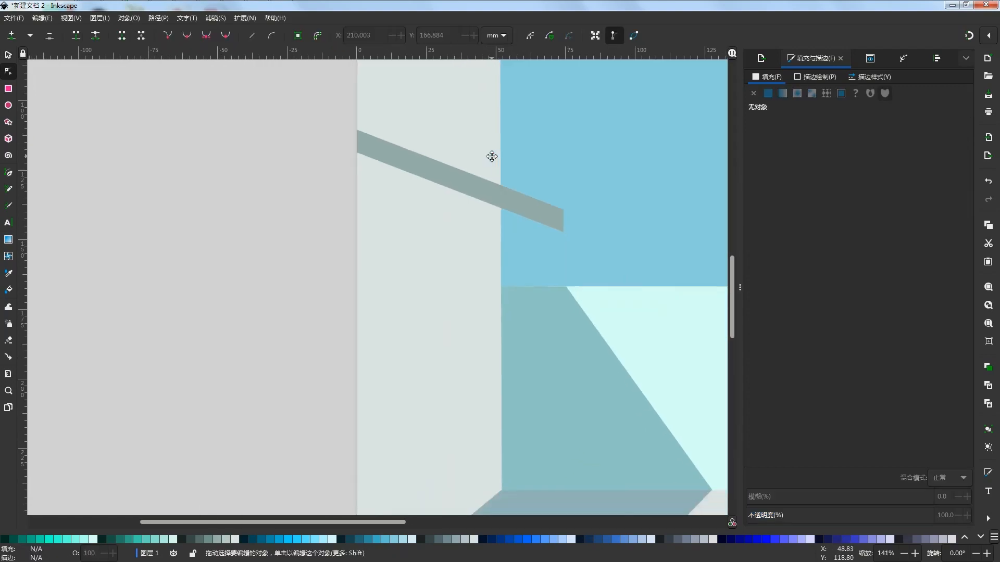
Move the grey-green copy straight down to Y 115.632 mm so it forms the mint strip's underside
left_click(479, 187)
left_click(9, 56)
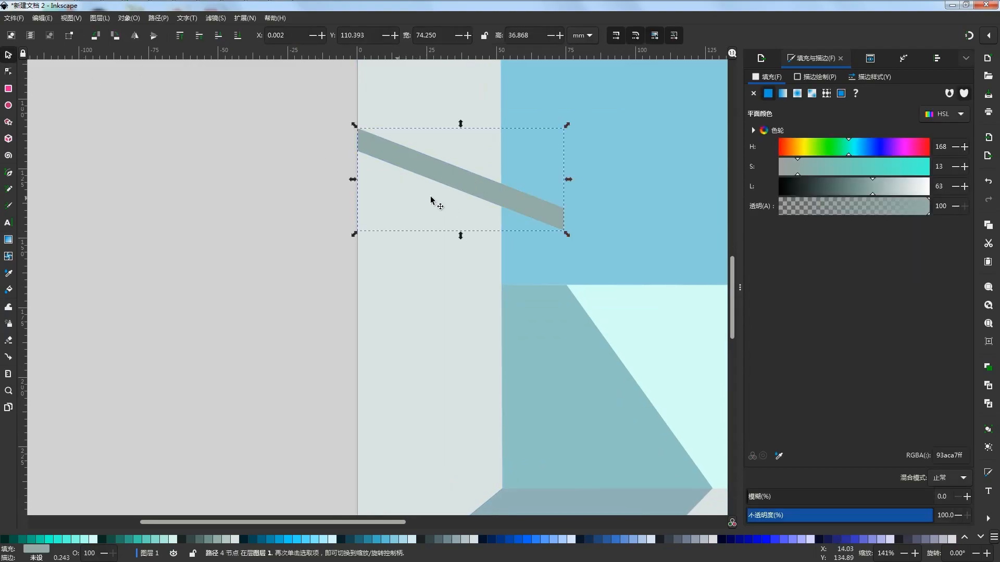
mouse_move(457, 181)
left_mouse_down()
mouse_move(461, 205)
mouse_move(466, 196)
left_mouse_up()
left_click_drag(461, 246, 461, 257)
key("ctrl+z")
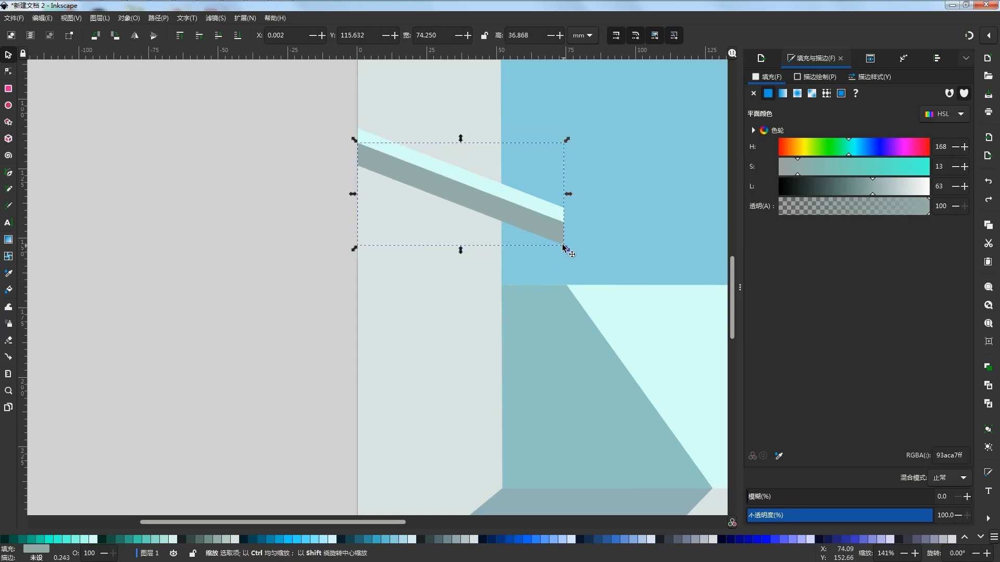
Move the grey-green strip's lower-right node to the side wall's edge at X 51.988, Y 143.146 mm
left_click(8, 72)
left_click_drag(565, 245, 502, 230)
scroll(505, 228, "up", 2)
scroll(502, 229, "up", 3)
scroll(502, 229, "down", 3)
scroll(564, 233, "down", 2)
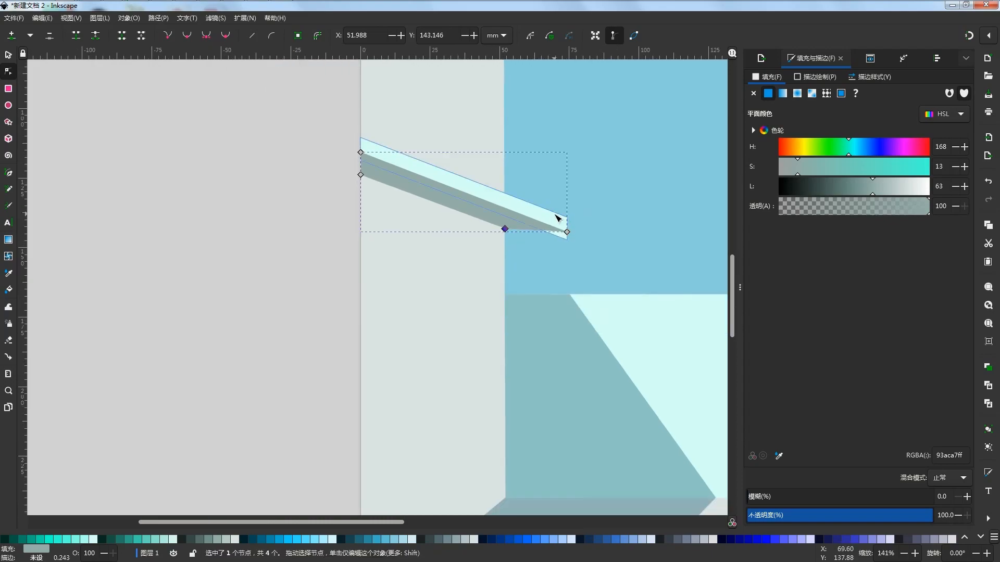
Raise the mint strip's lower-right node to Y 144.081 mm so it meets the grey-green strip's tip
left_click(568, 241)
left_click_drag(568, 241, 567, 230)
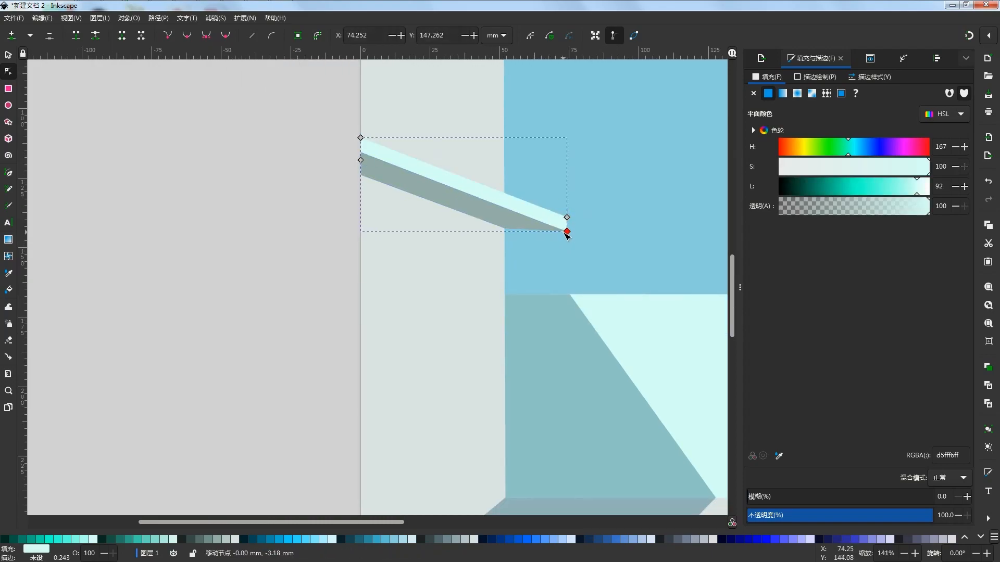
left_click(274, 219)
scroll(274, 219, "down", 2)
left_click_drag(654, 192, 655, 232)
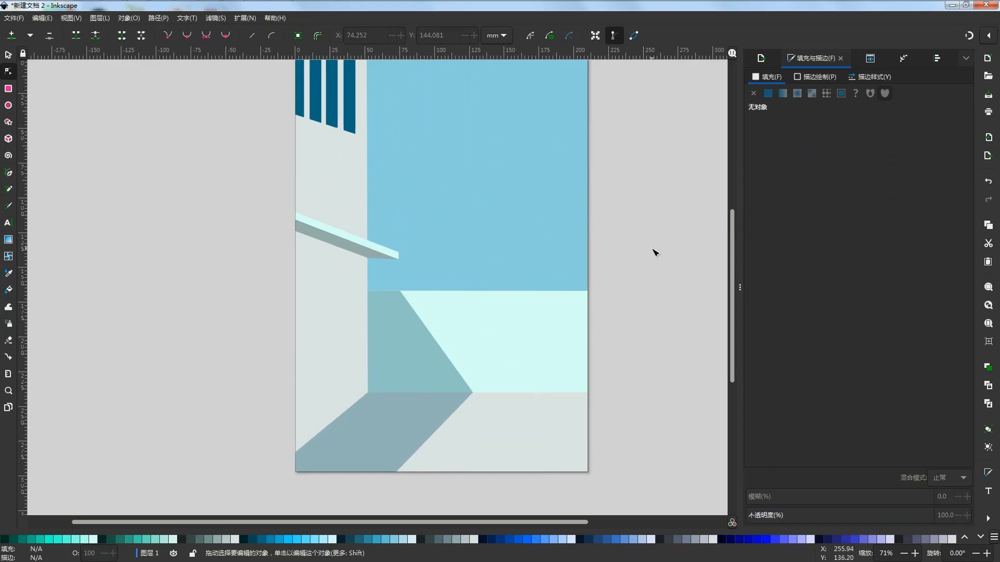
Move the back-wall shadow's top-right node left to X 61.315 mm, Y 166.748 mm
scroll(331, 300, "up", 3)
left_click(463, 286)
scroll(464, 286, "down", 4)
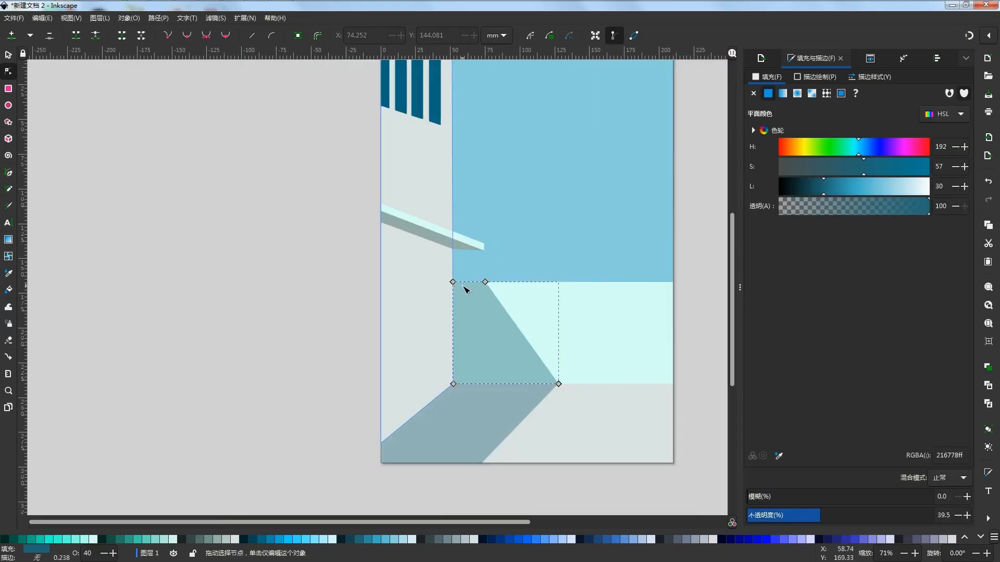
scroll(479, 282, "up", 3)
left_click_drag(485, 280, 449, 279)
scroll(467, 268, "down", 2)
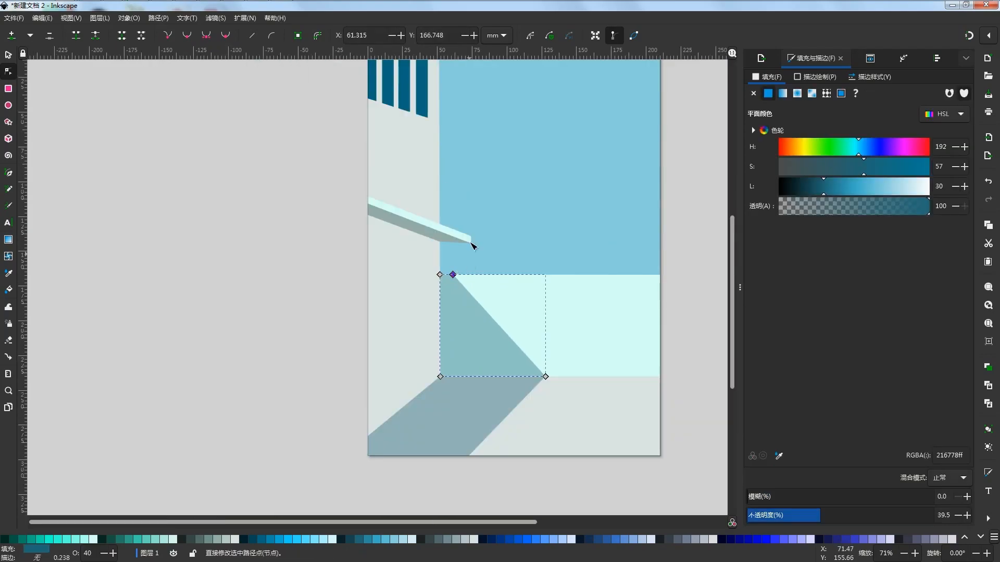
Shorten the ledge by moving the three right-end nodes of the mint and grey-green strips left to X 59.038 mm
scroll(467, 268, "up", 3)
left_click(464, 237)
scroll(449, 255, "down", 3)
scroll(447, 257, "up", 3)
left_click(416, 245)
left_click(471, 237, "shift")
scroll(421, 253, "down", 2)
left_click_drag(213, 226, 458, 243)
key("ctrl+z")
scroll(458, 242, "up", 3)
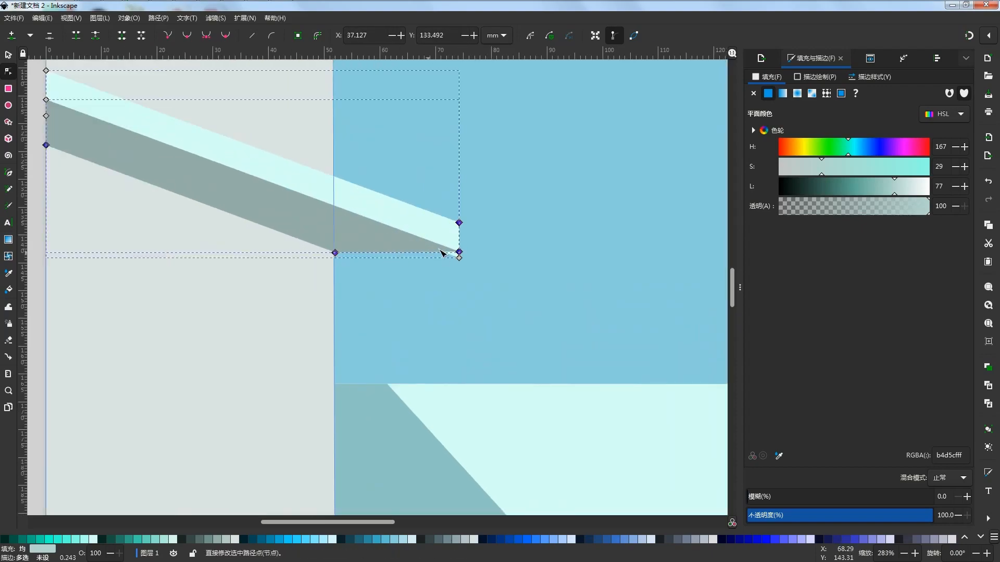
scroll(432, 254, "down", 1)
left_click(140, 196)
scroll(323, 281, "down", 5)
left_click_drag(371, 130, 341, 285)
scroll(341, 286, "up", 5)
left_click_drag(486, 276, 427, 276)
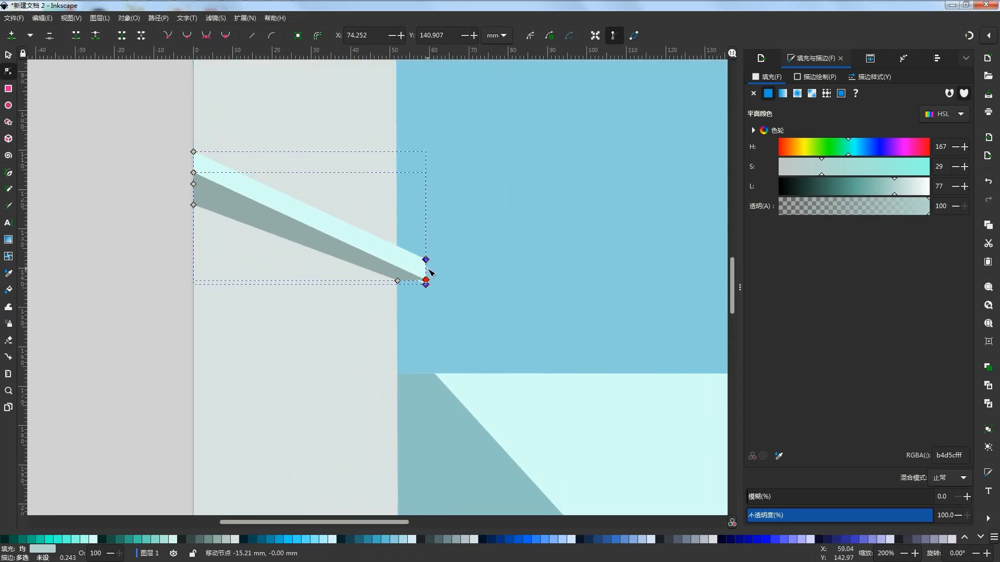
left_click(147, 217)
Raise the mint strip's lower-right node slightly to align it with the grey-green strip's tip
scroll(402, 281, "down", 3)
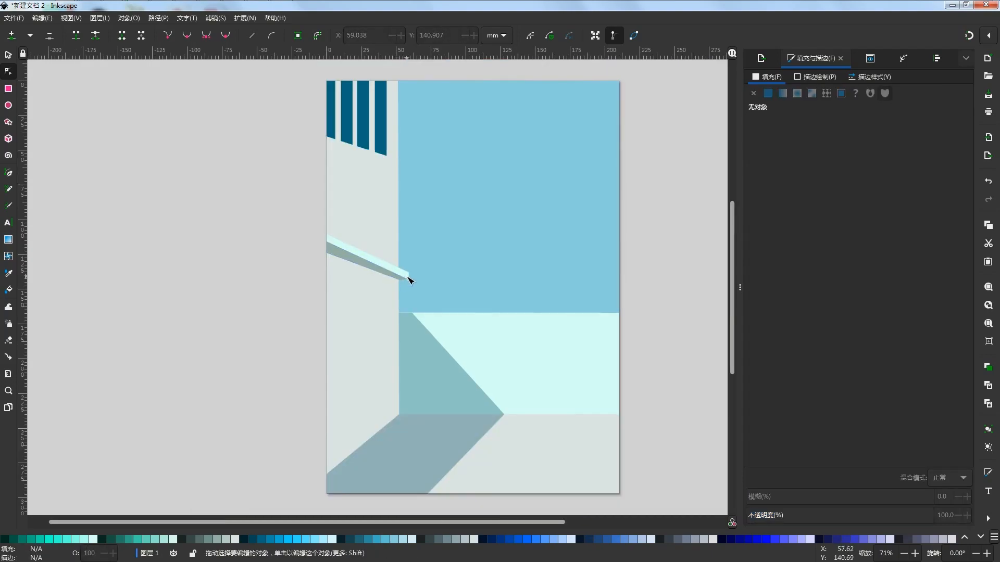
scroll(402, 278, "up", 3)
left_click_drag(441, 301, 442, 295)
left_click(162, 219)
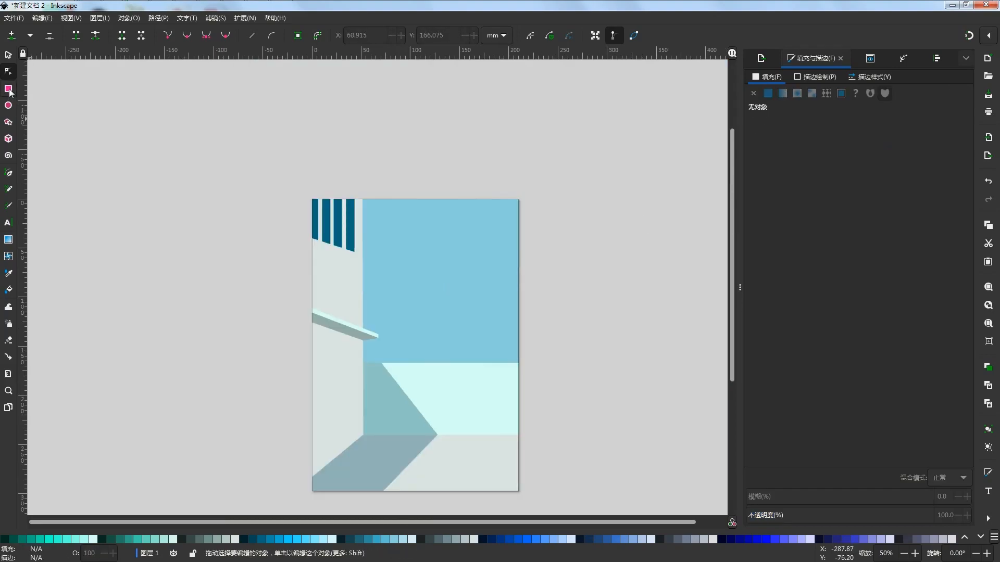
Draw a thin white strip about 136.5 by 1.6 mm horizontally across the sky area
left_click(9, 91)
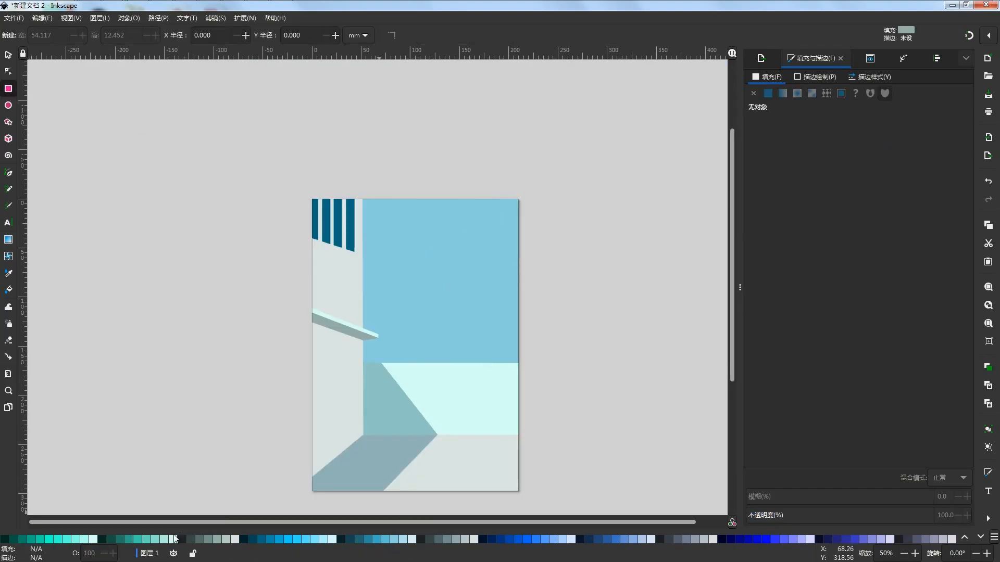
left_click(173, 541)
left_click(964, 538)
left_click_drag(375, 274, 510, 273)
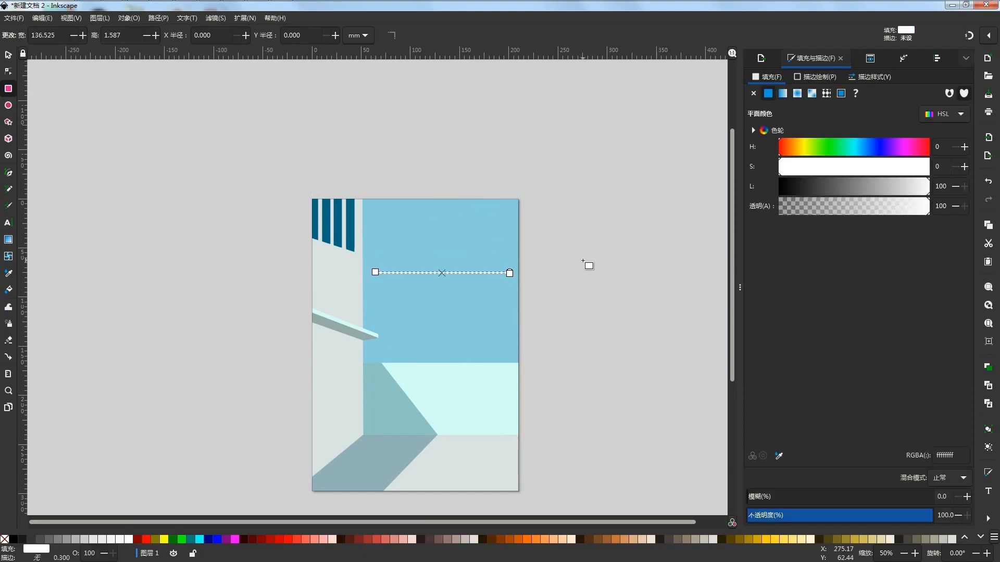
scroll(442, 286, "up", 2)
scroll(647, 339, "down", 1)
left_click(629, 291)
key("s")
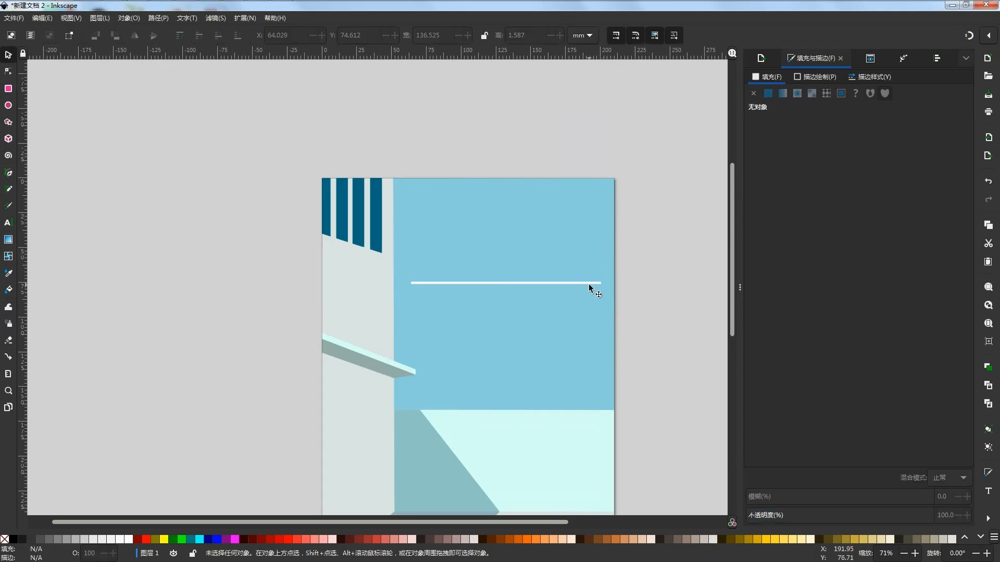
Thin the white strip, rotate it into a rising diagonal and start it at the side wall's edge, spanning about 124.3 by 57.8 mm
left_click(590, 284)
scroll(504, 285, "up", 4)
scroll(373, 247, "down", 5)
left_click_drag(470, 250, 423, 219)
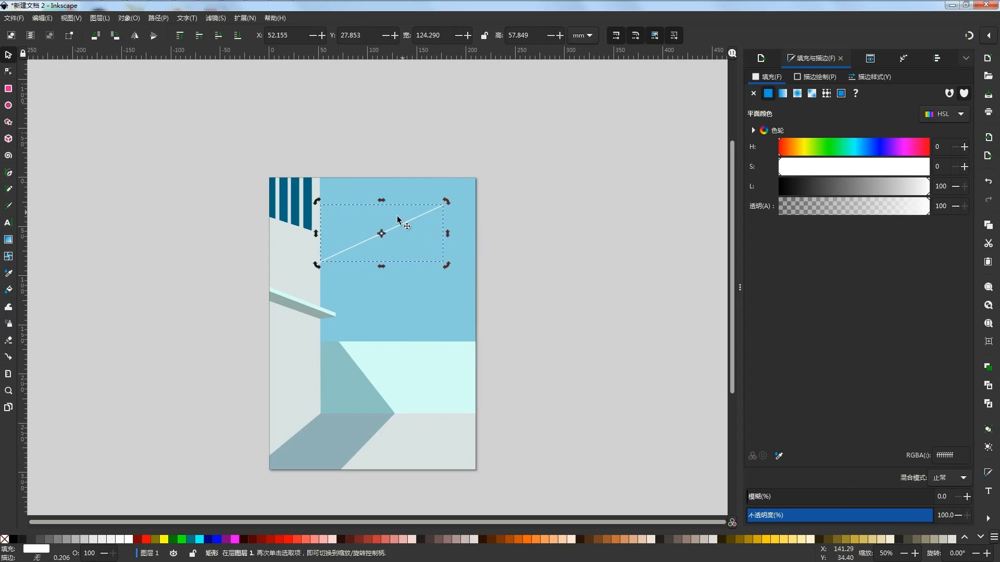
Stretch the white diagonal slightly to about 124.7 by 57.9 mm so its lower end overlaps the side wall's edge
scroll(398, 222, "up", 3)
scroll(183, 353, "up", 5)
left_click_drag(173, 254, 165, 254)
left_click_drag(272, 239, 381, 259)
left_click(427, 235)
scroll(301, 294, "down", 4)
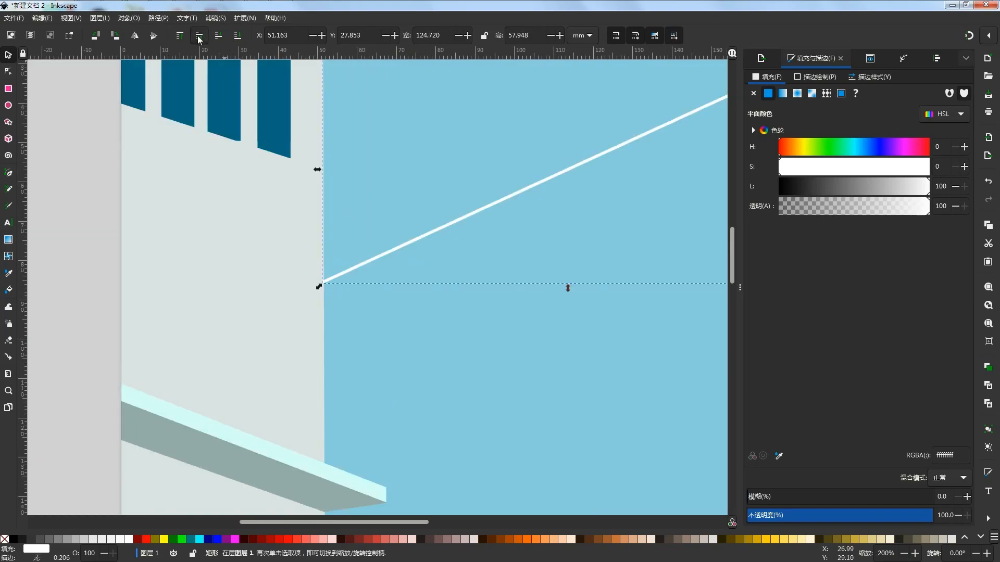
Restack the white diagonal so it lies behind the side-wall block but in front of the sky
scroll(312, 289, "up", 5)
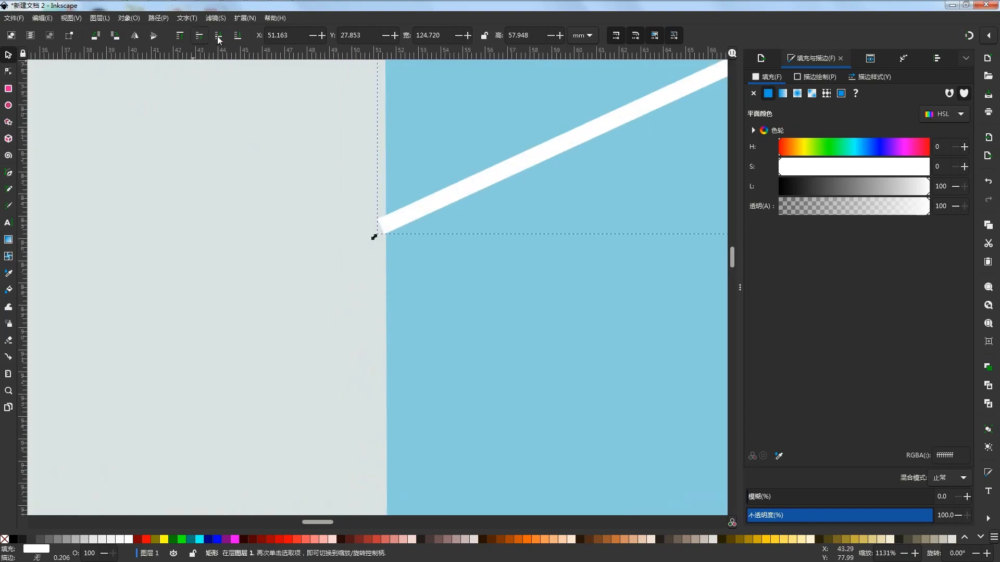
left_click(220, 38)
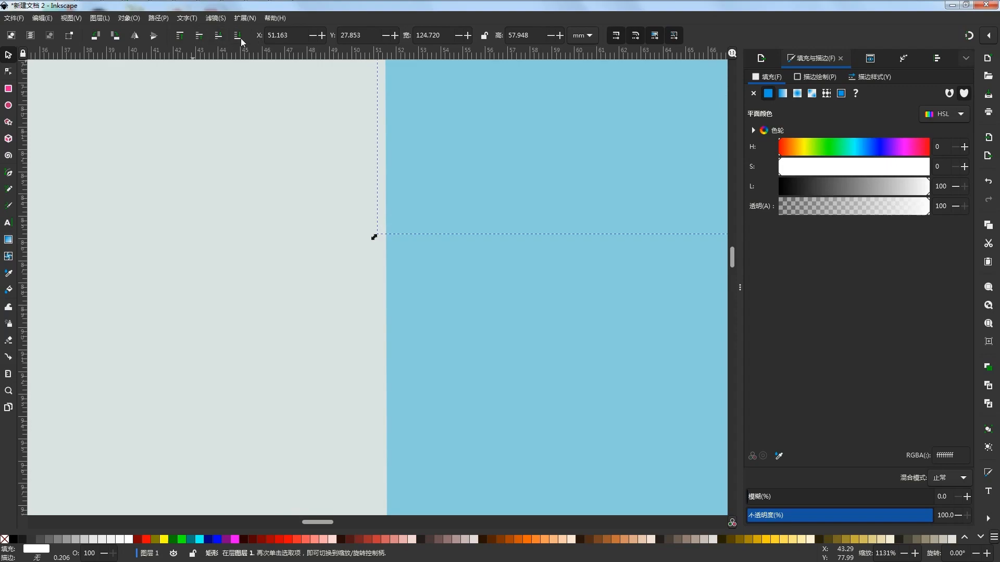
left_click(198, 38)
Enlarge the wall block below the dark-blue bars to about 51.8 by 74.7 mm, toward the sky's edge
scroll(295, 238, "down", 4)
left_click(289, 217)
scroll(308, 221, "down", 2)
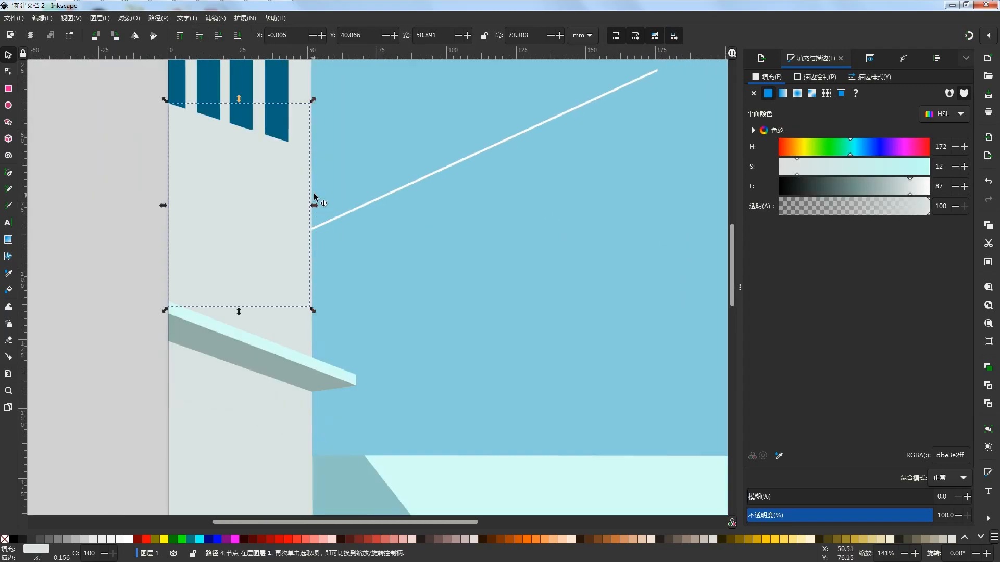
left_click_drag(314, 206, 317, 205)
left_click(368, 202)
left_click(139, 211)
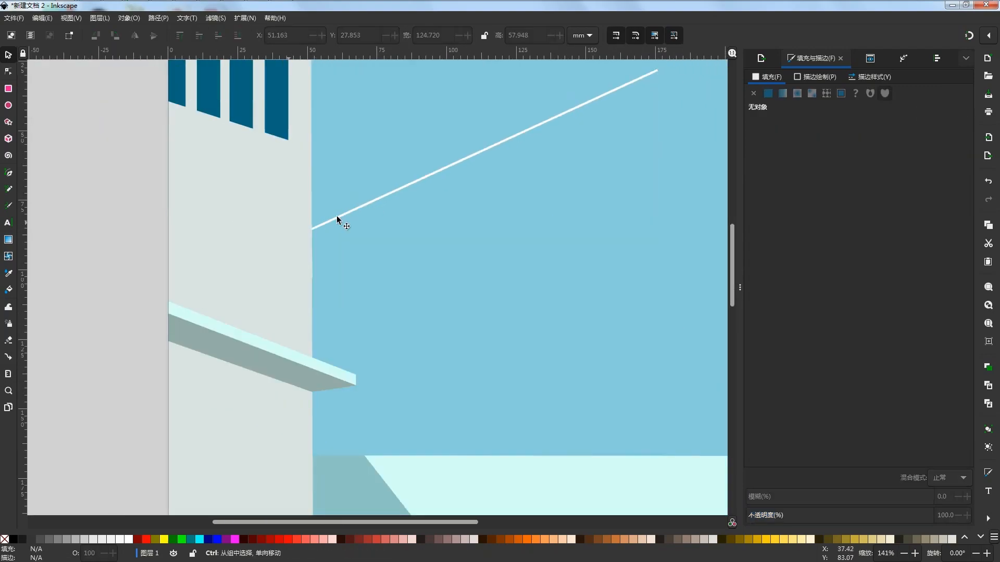
Narrow the wall block below the bars to about 51.7 by 74.4 mm and check its edge against the sky
scroll(321, 234, "up", 3)
left_click(293, 252)
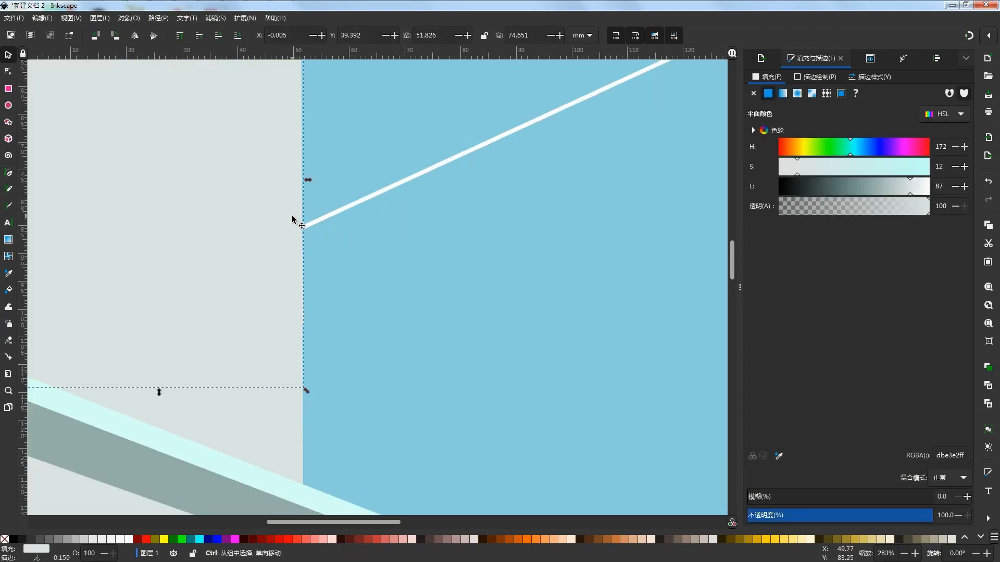
scroll(296, 221, "up", 1)
left_click_drag(319, 148, 312, 150)
left_click(373, 207)
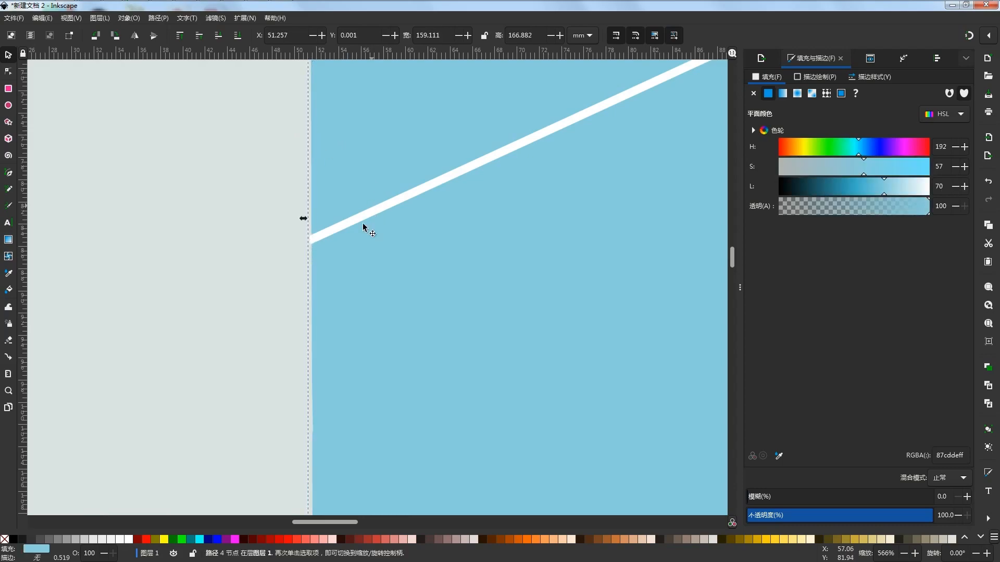
scroll(339, 288, "down", 1)
scroll(340, 354, "up", 5)
left_click_drag(344, 355, 462, 299)
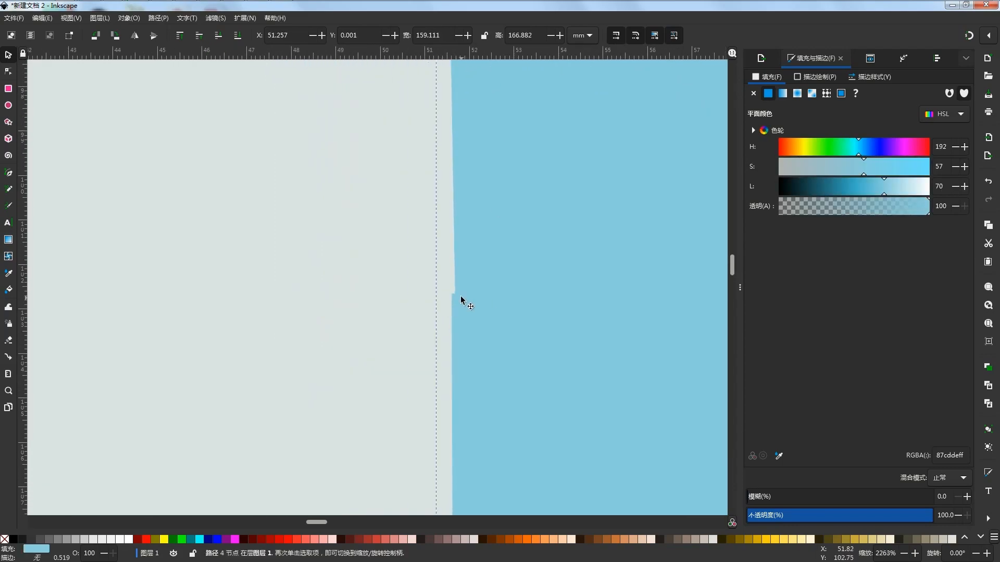
left_click(456, 289)
scroll(385, 293, "down", 5)
key("Escape")
scroll(349, 300, "down", 4)
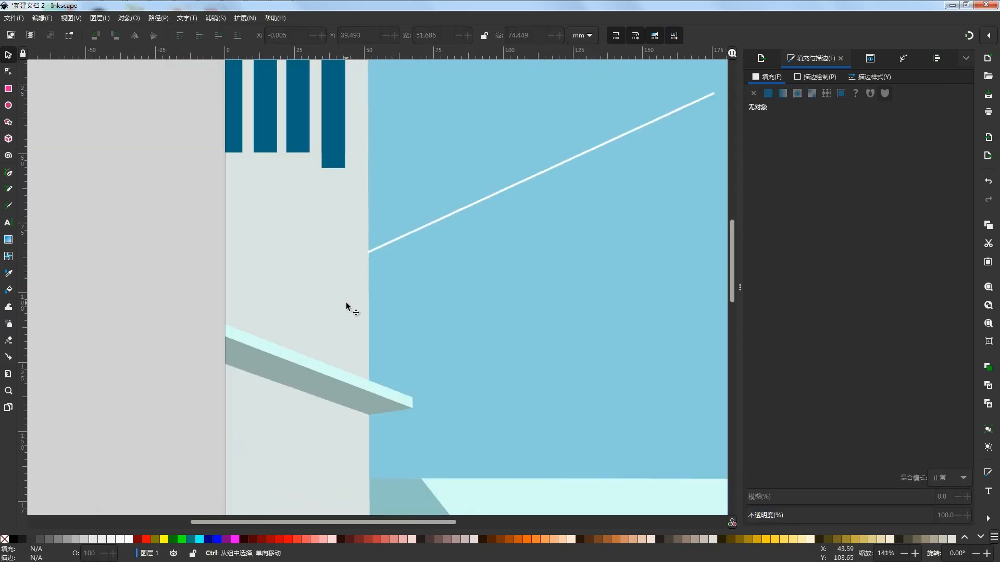
Enlarge the wall block below the bars to about 52.0 by 74.8 mm and move its lower-right node to X 51.524, Y 102.776 mm
left_click(346, 249)
scroll(371, 261, "up", 4)
left_click_drag(358, 224, 357, 225)
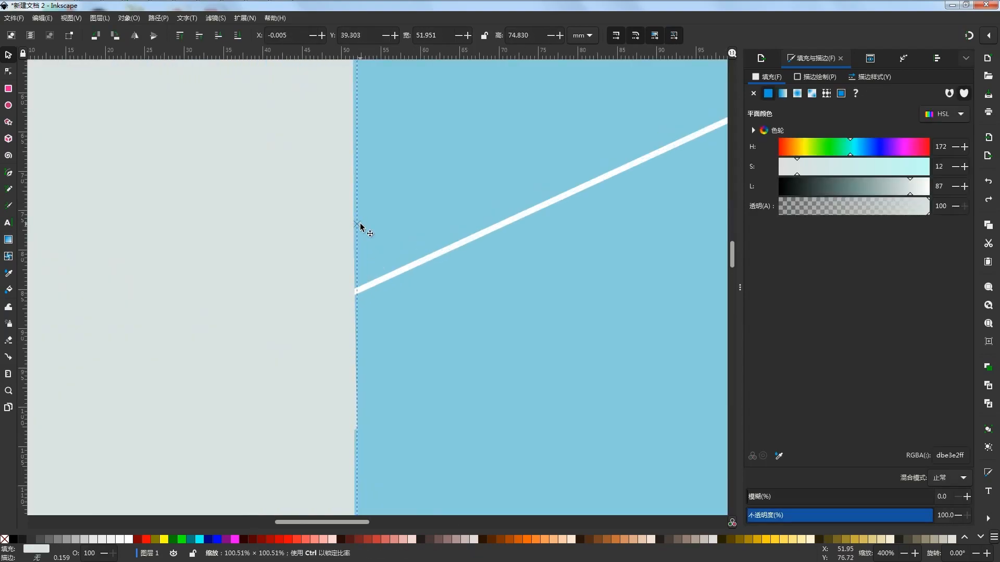
left_click(8, 72)
scroll(358, 433, "up", 3)
left_click_drag(355, 424, 349, 424)
scroll(358, 283, "down", 5)
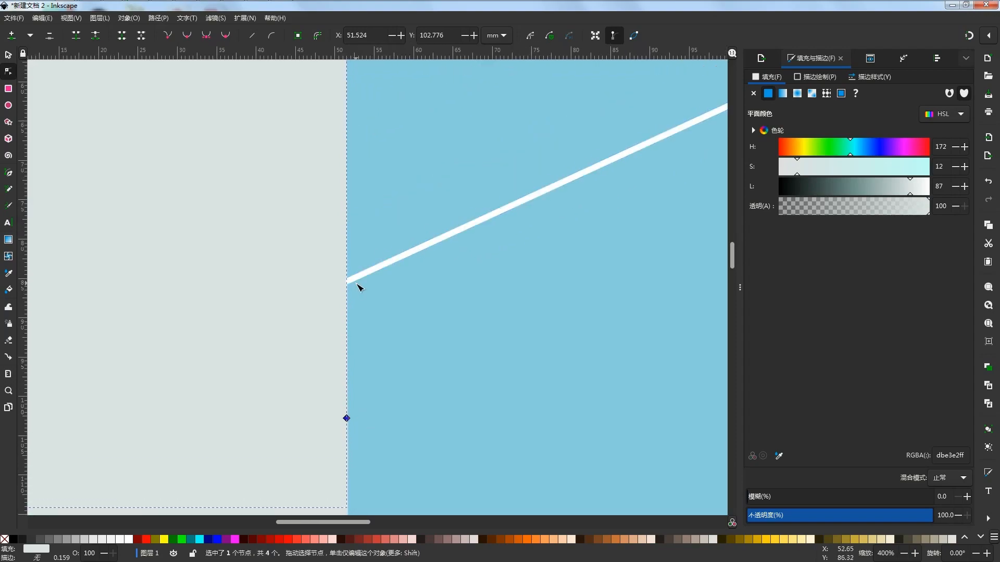
left_click(97, 197)
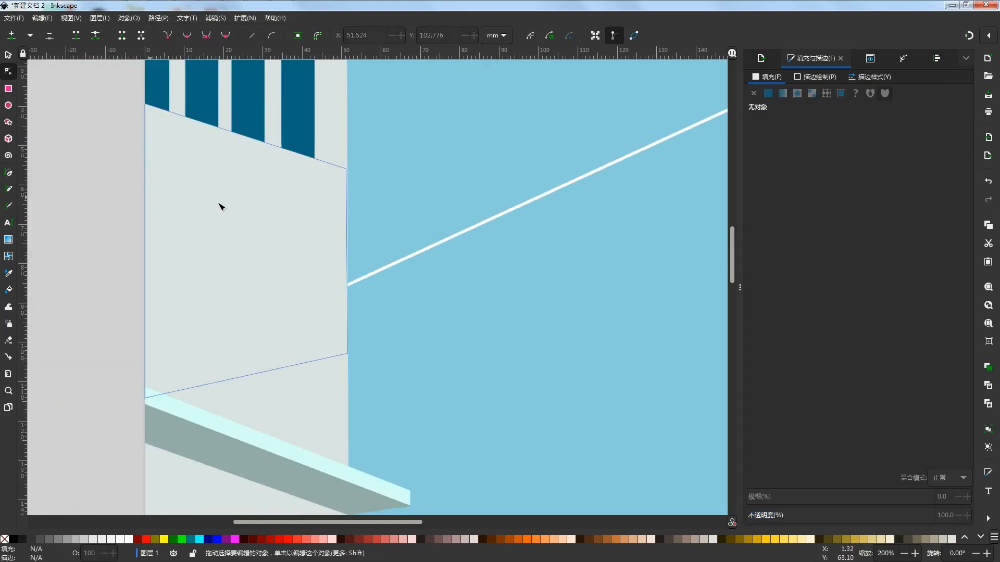
scroll(357, 473, "up", 6)
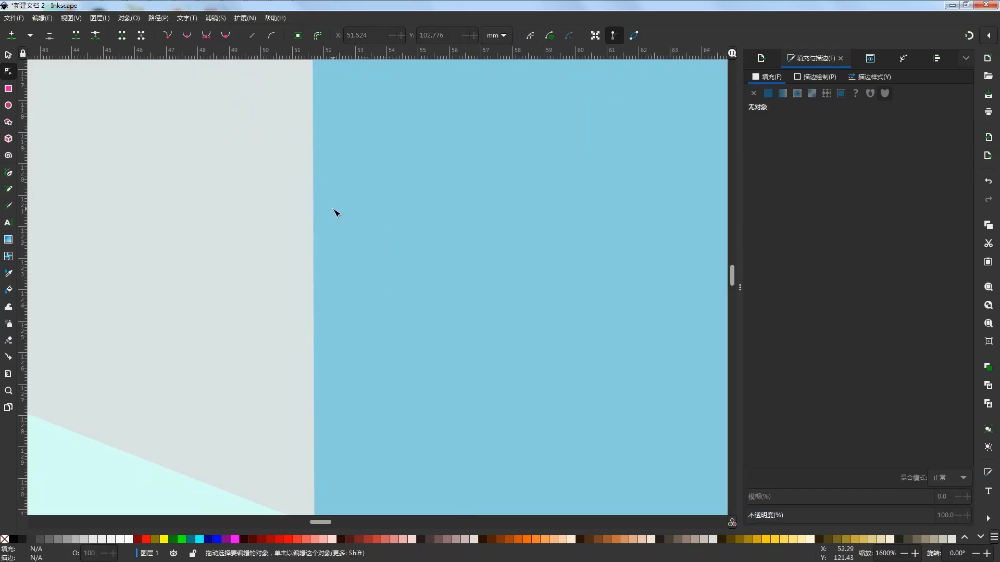
scroll(335, 212, "down", 9)
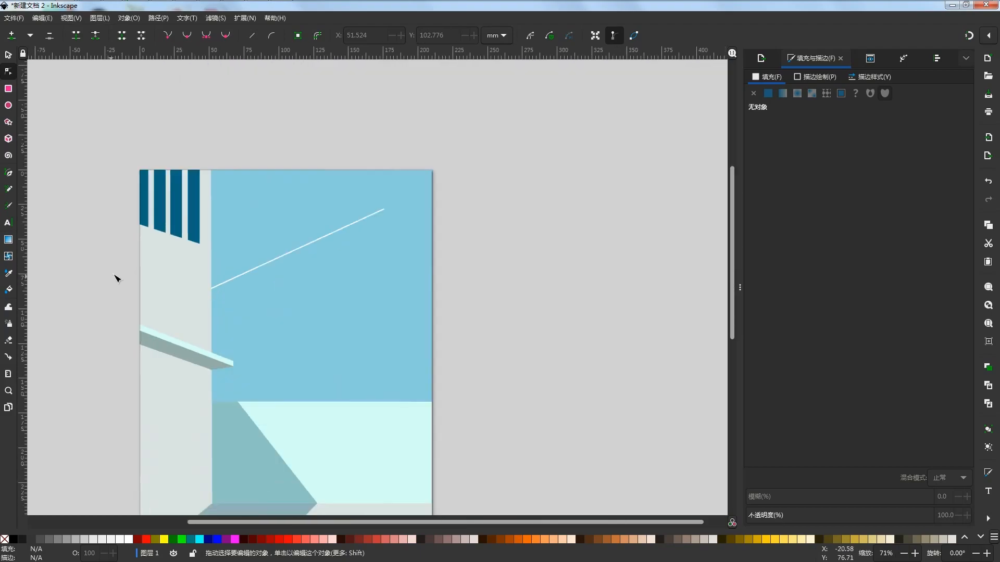
Duplicate the white diagonal and place the copy parallel just above it, at X 51.163, Y 25.701 mm
left_click(309, 244)
left_click(8, 54)
key("ctrl+d")
mouse_move(284, 259)
left_mouse_down()
mouse_move(283, 244)
mouse_move(282, 256)
left_mouse_up()
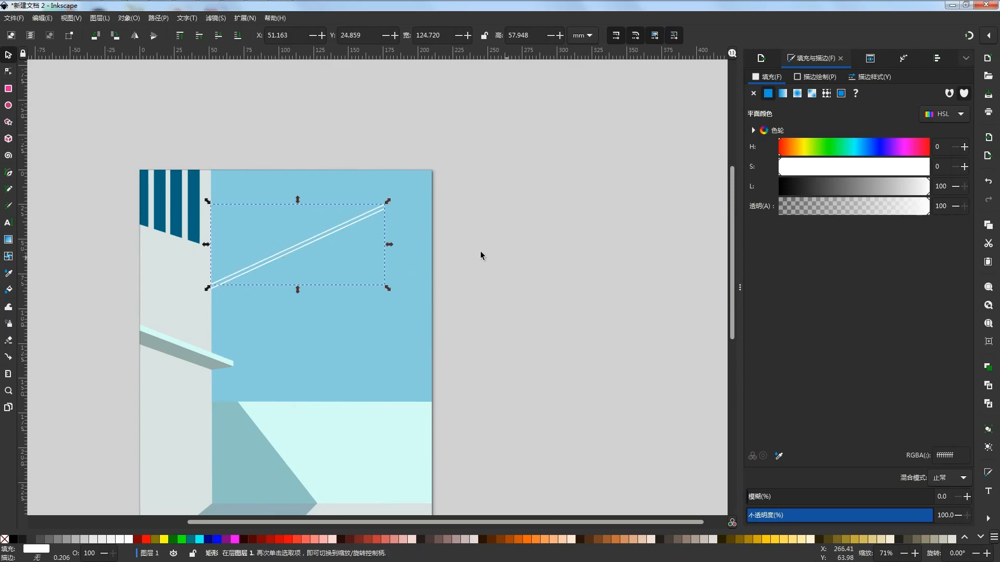
left_click_drag(480, 252, 582, 271)
scroll(489, 235, "up", 4)
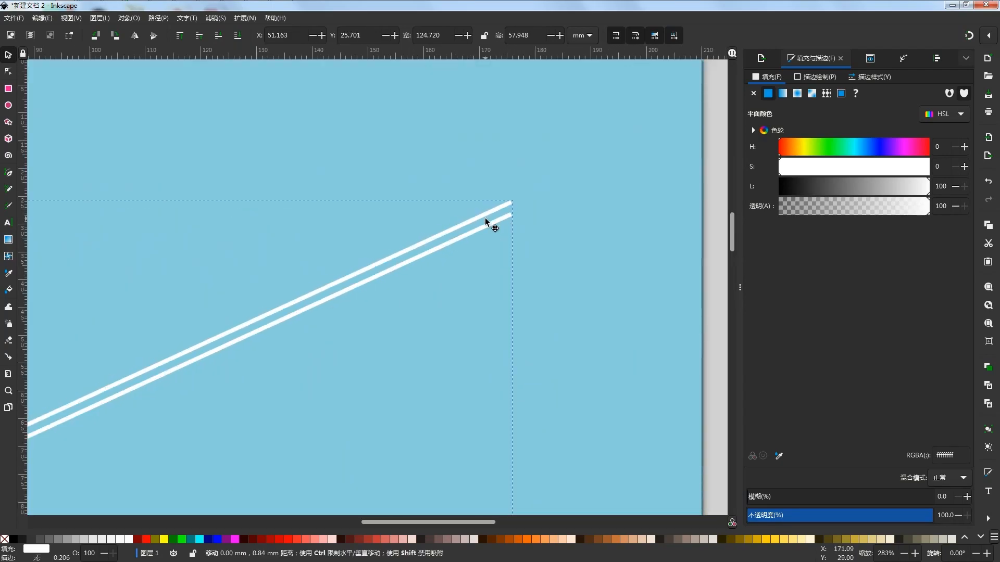
scroll(485, 218, "down", 4)
left_click(589, 224)
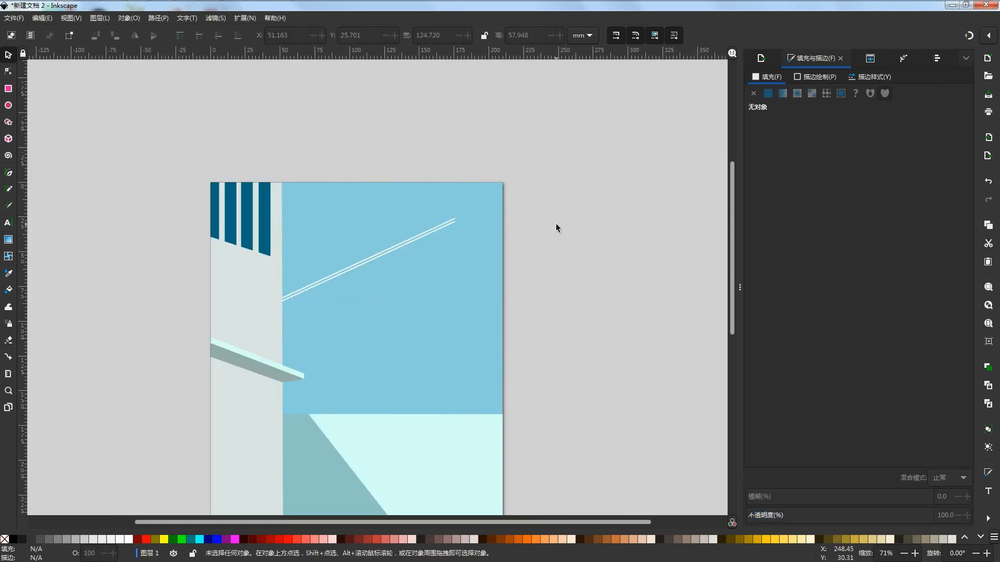
Draw the plane's white, bent two-fin tail with the Pen tool just beyond the upper ends of the two diagonals
scroll(521, 225, "down", 2)
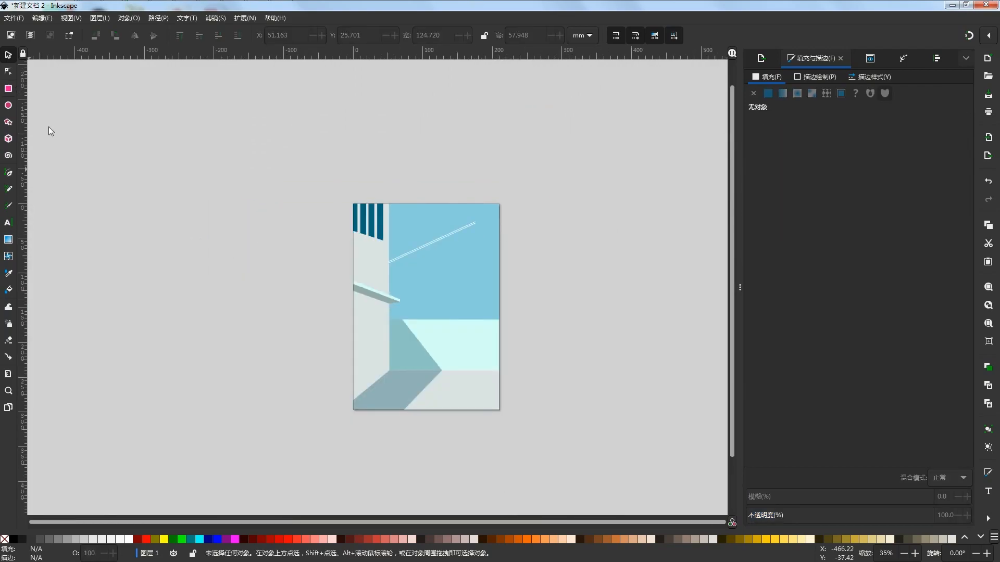
left_click(8, 172)
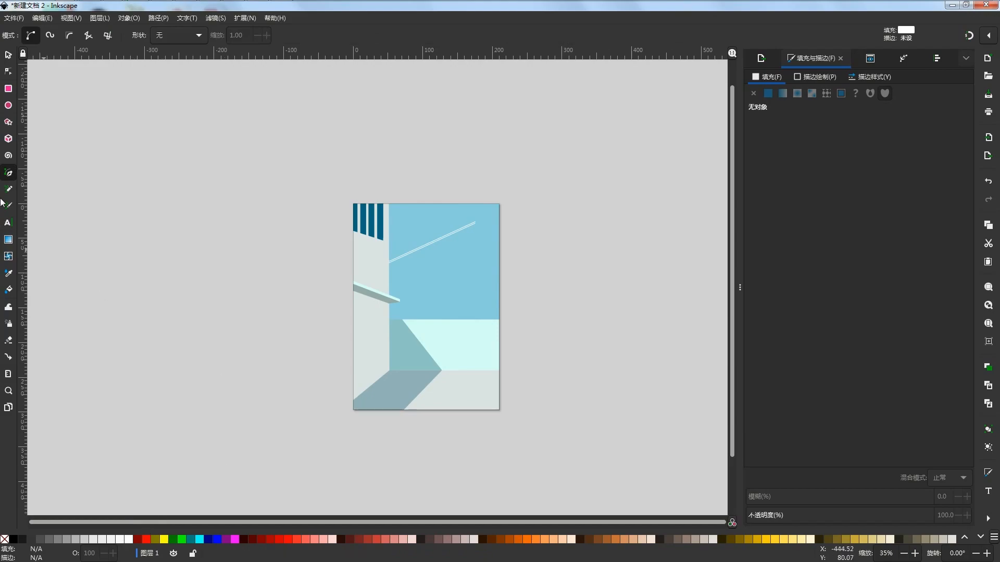
scroll(474, 224, "up", 1)
scroll(487, 217, "up", 7)
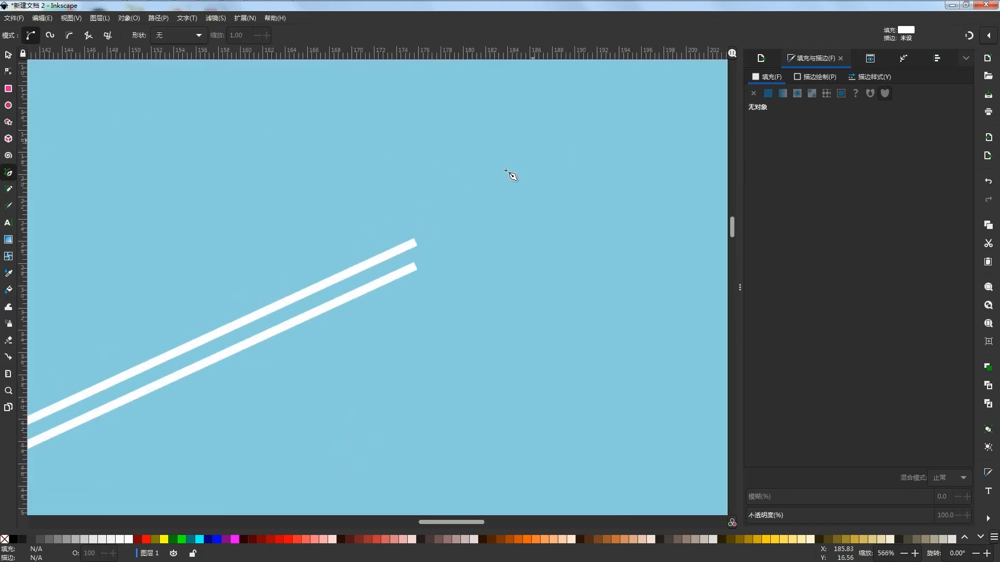
left_click(407, 226)
left_click(428, 243)
left_click(426, 281)
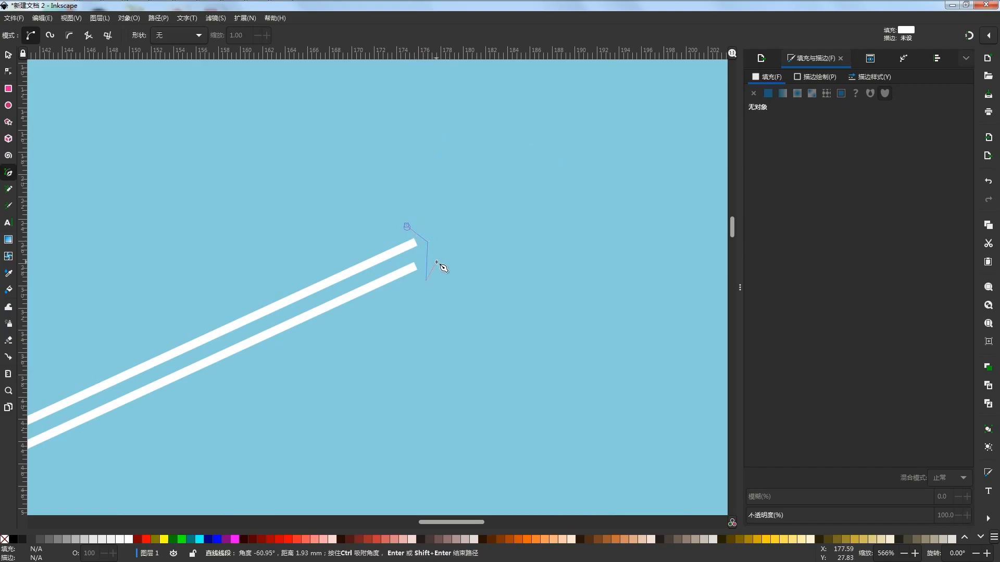
left_click(435, 241)
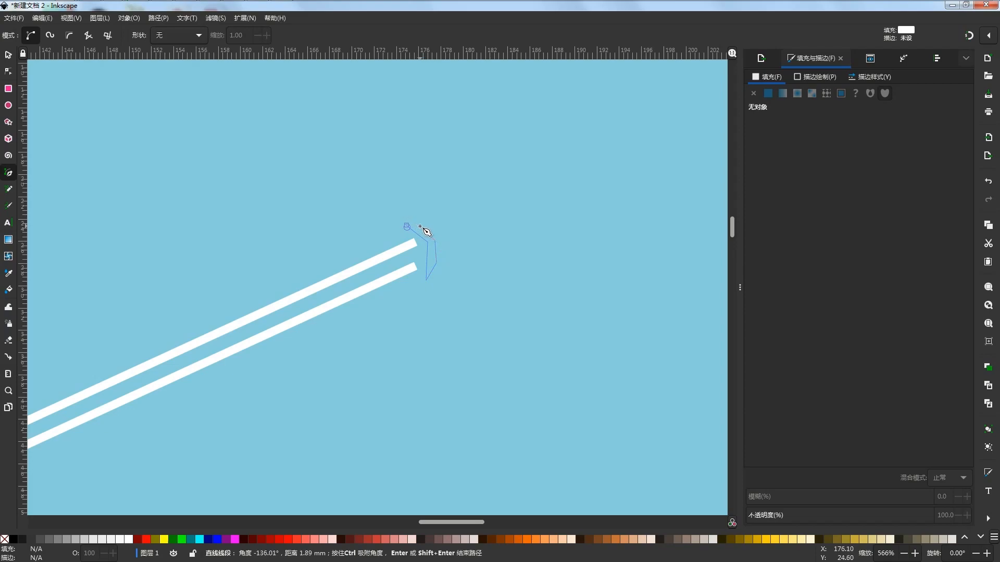
left_click(407, 226)
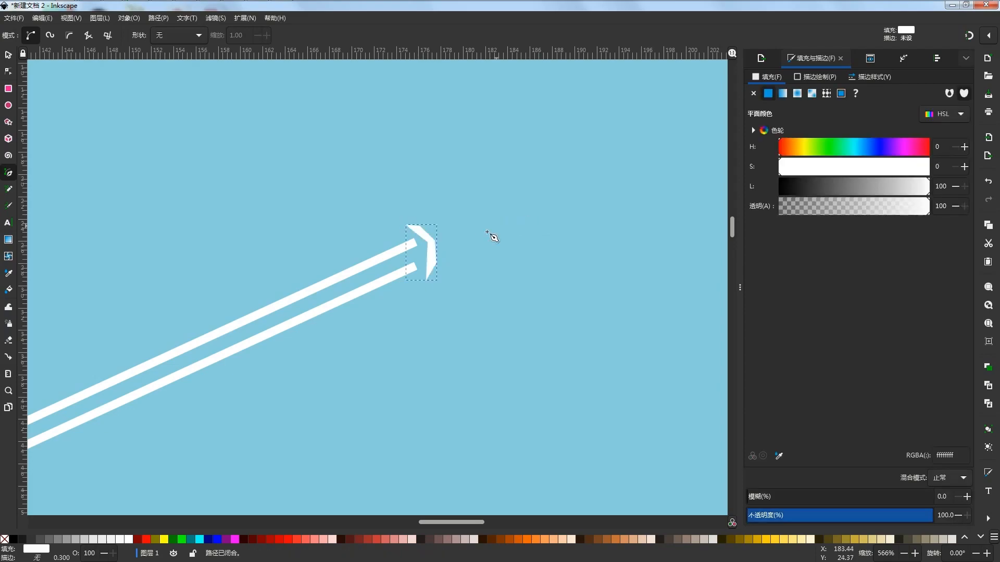
Draw a slim, pointed white fuselage extending up and right from the middle of the tail
left_click(434, 241)
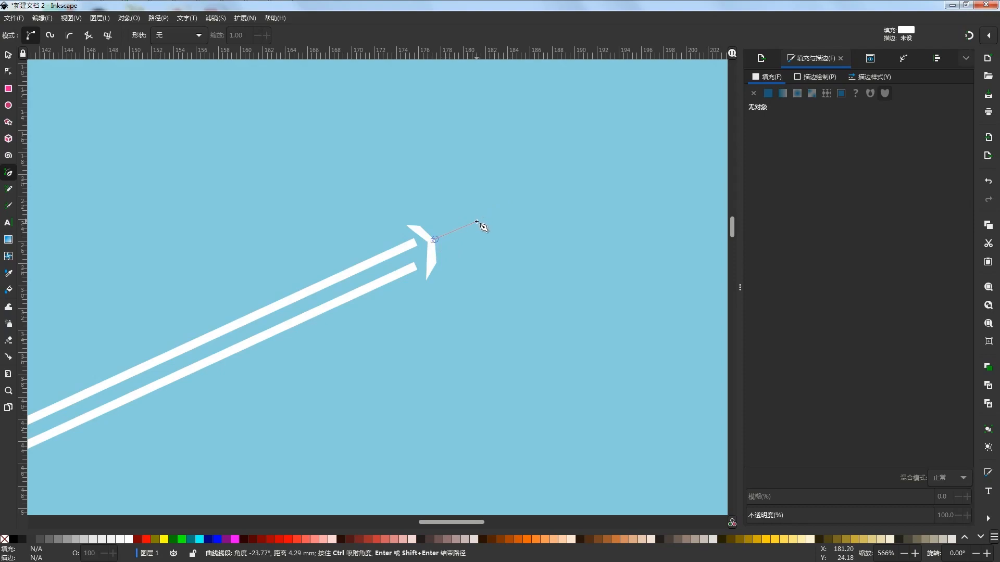
left_click(487, 214)
left_click(514, 213)
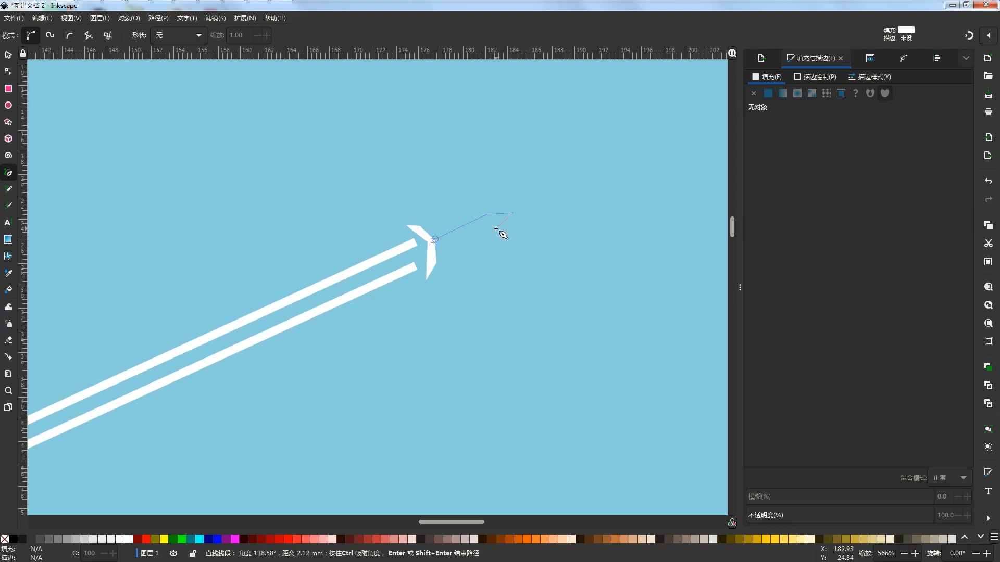
left_click(435, 241)
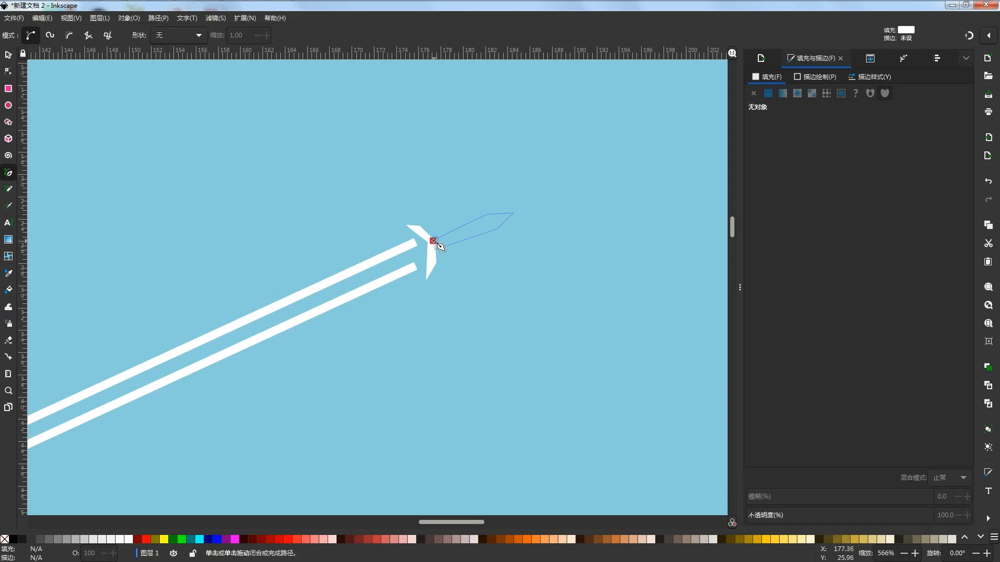
Draw a white swept-wing shape crossing the middle of the fuselage, with a pointed tip on each side
left_click(473, 221)
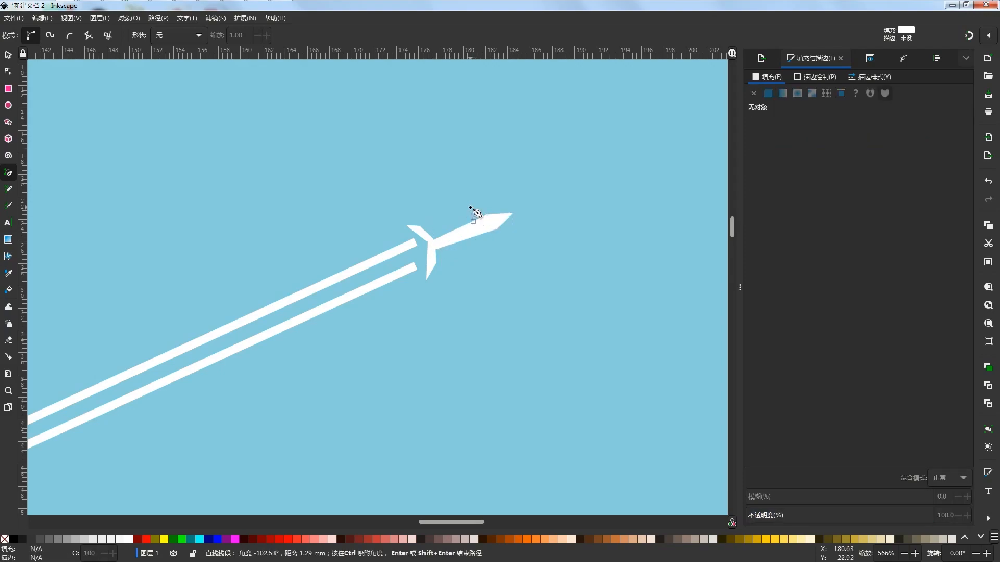
left_click(432, 189)
left_click(476, 283)
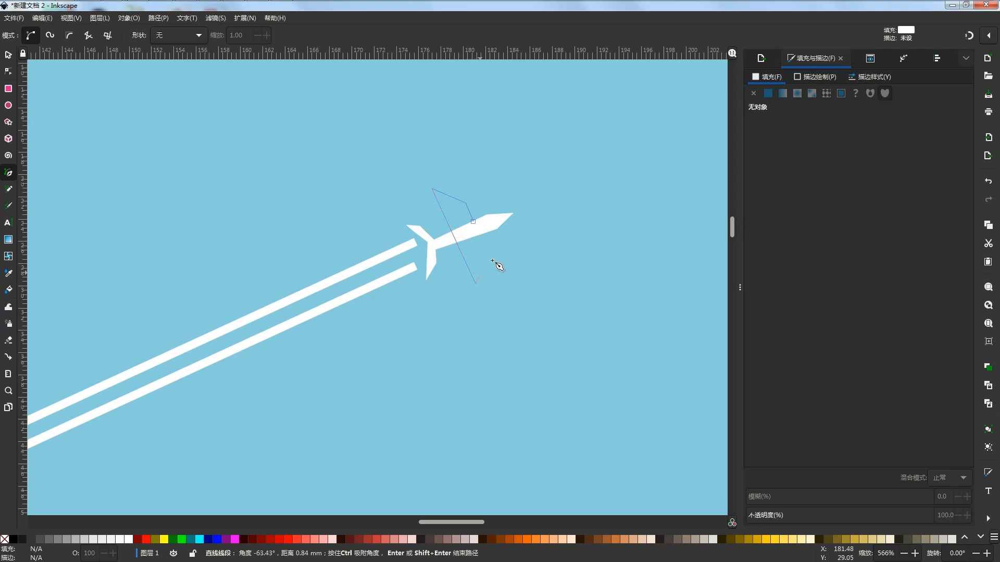
left_click(473, 221)
Delete the wing shape's stray extra node where its front edge meets the top of the fuselage
scroll(486, 222, "up", 7)
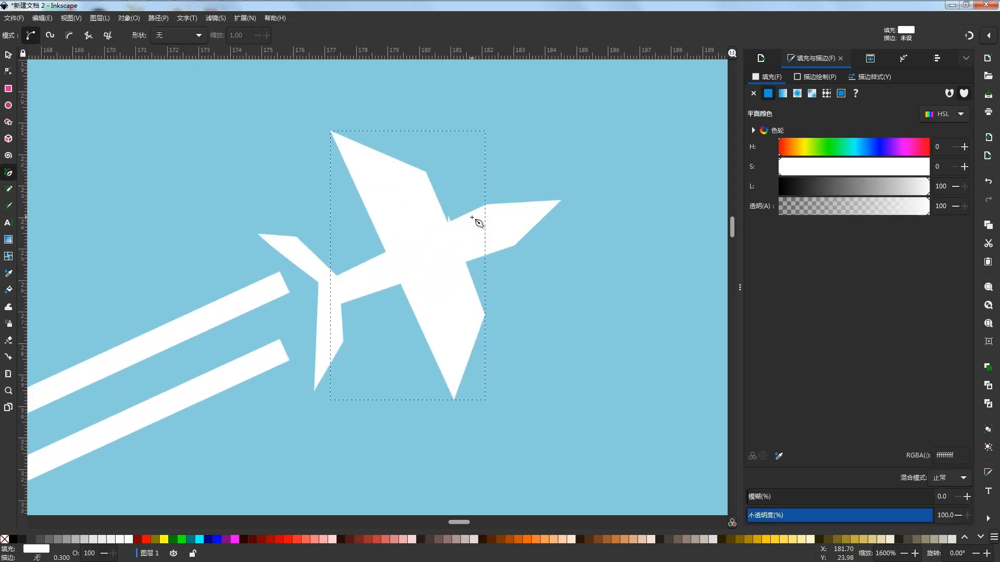
key("Escape")
key("s")
left_click(382, 224)
key("n")
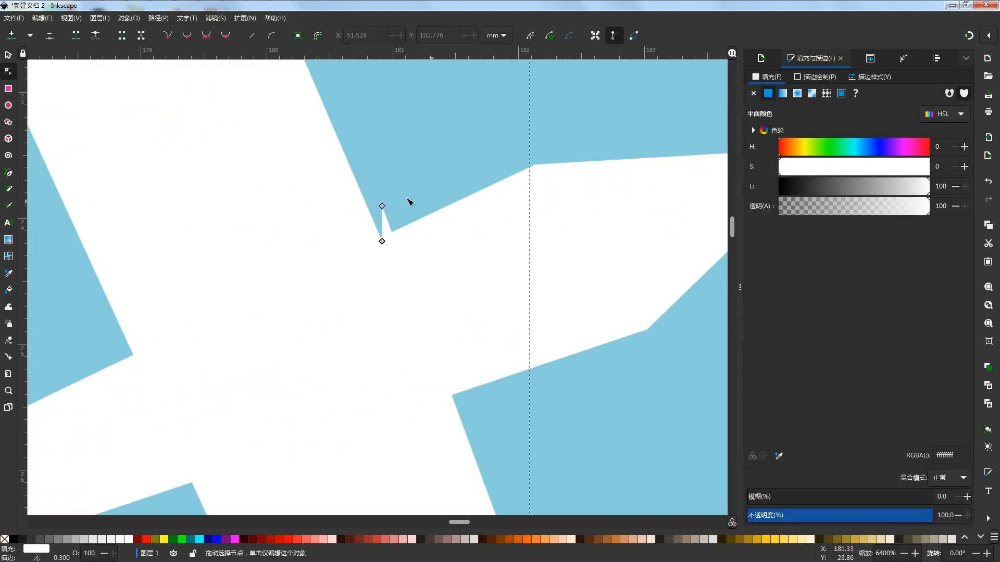
left_click(382, 206)
left_click_drag(383, 110, 402, 288)
scroll(417, 269, "down", 10)
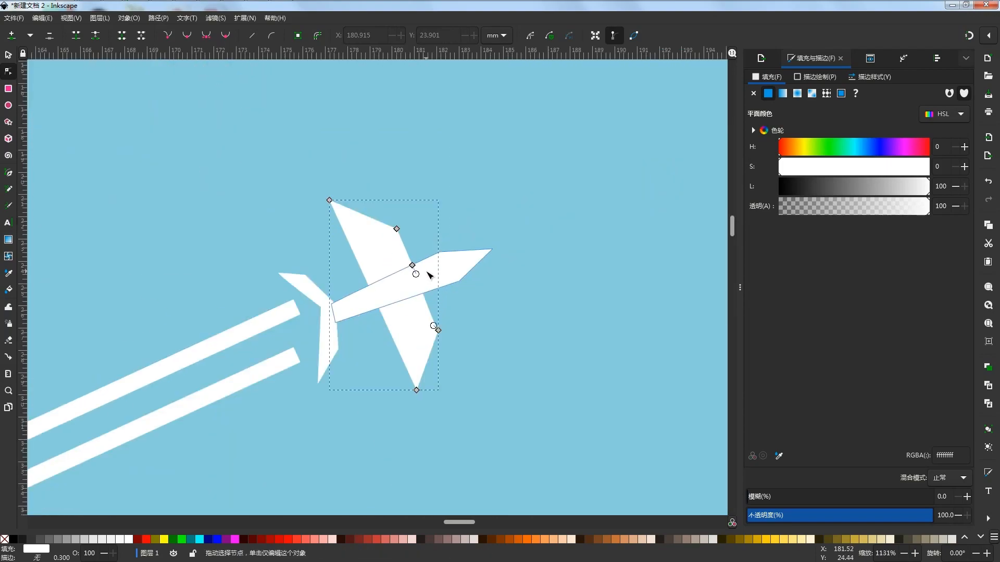
left_click(593, 259)
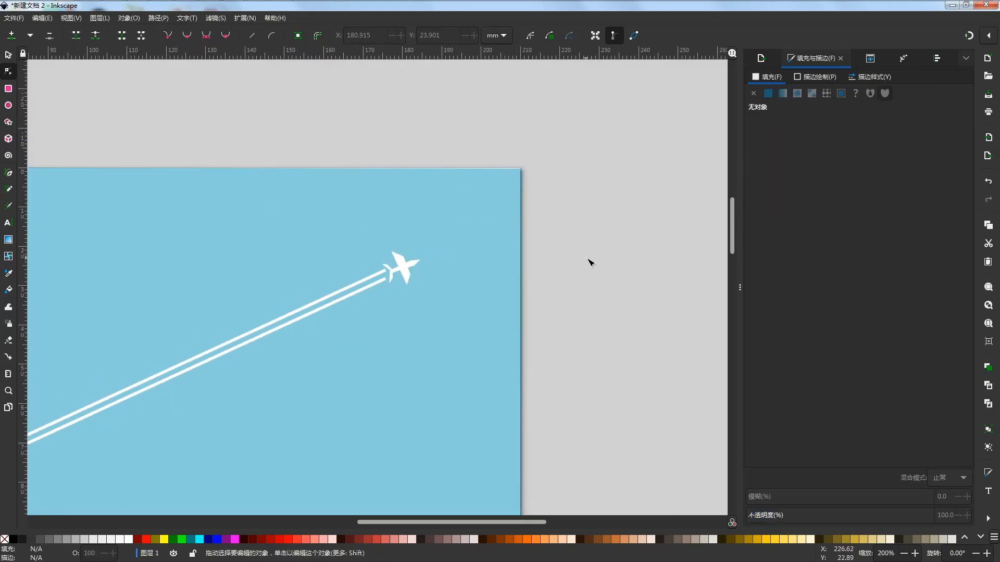
scroll(589, 260, "down", 4)
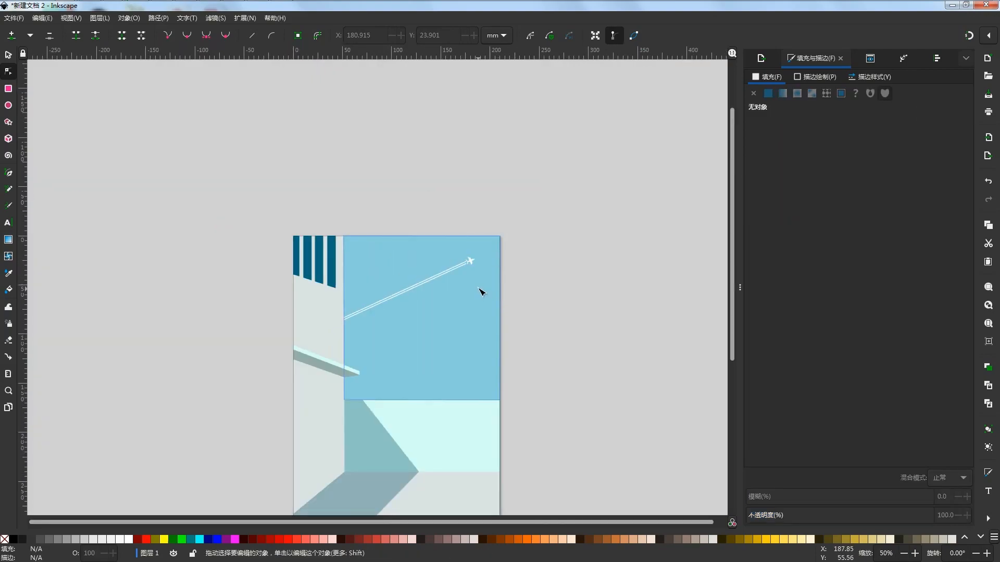
Add a node midway along the slanted outer edge of both the upper and lower wing
scroll(480, 292, "up", 9)
left_click(470, 278)
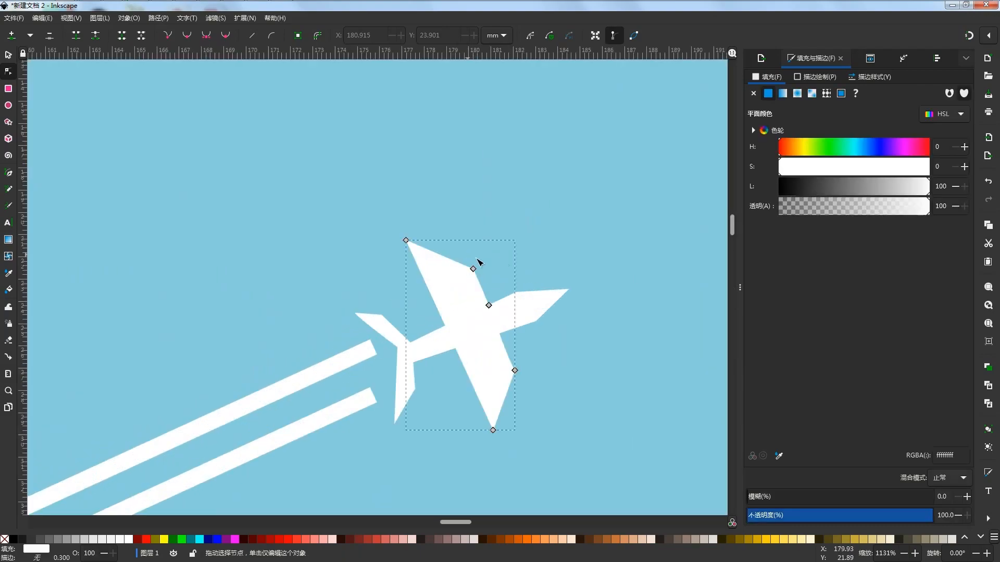
left_click(451, 261)
key("Insert")
left_click(506, 397)
left_click(11, 35)
Try to pull the new node on the upper wing inward to form a notch
left_click_drag(439, 254, 476, 304)
key("ctrl+z")
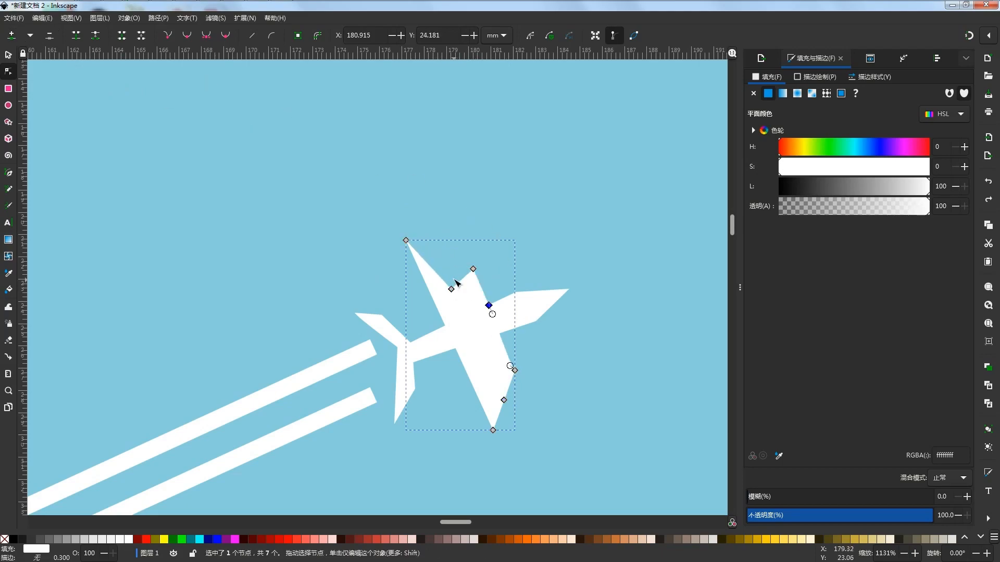
key("ctrl+z")
Add a second node to each wing's slanted outer edge, on the half nearer the fuselage
left_click_drag(501, 270, 430, 248)
left_click(11, 35)
double_click(509, 389)
scroll(590, 327, "up", 1)
left_click(514, 409)
left_click(459, 408)
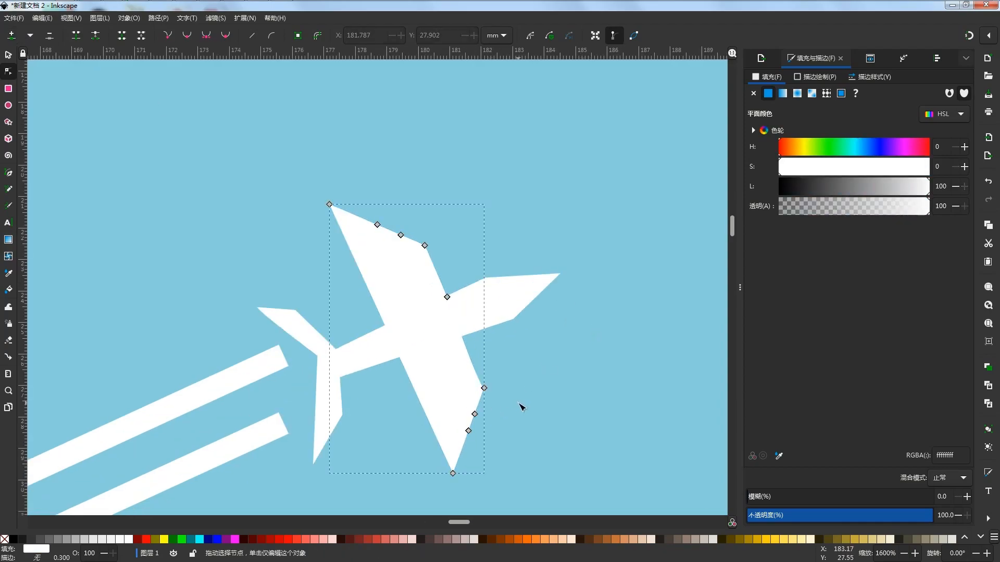
scroll(521, 407, "down", 9)
left_click(550, 216)
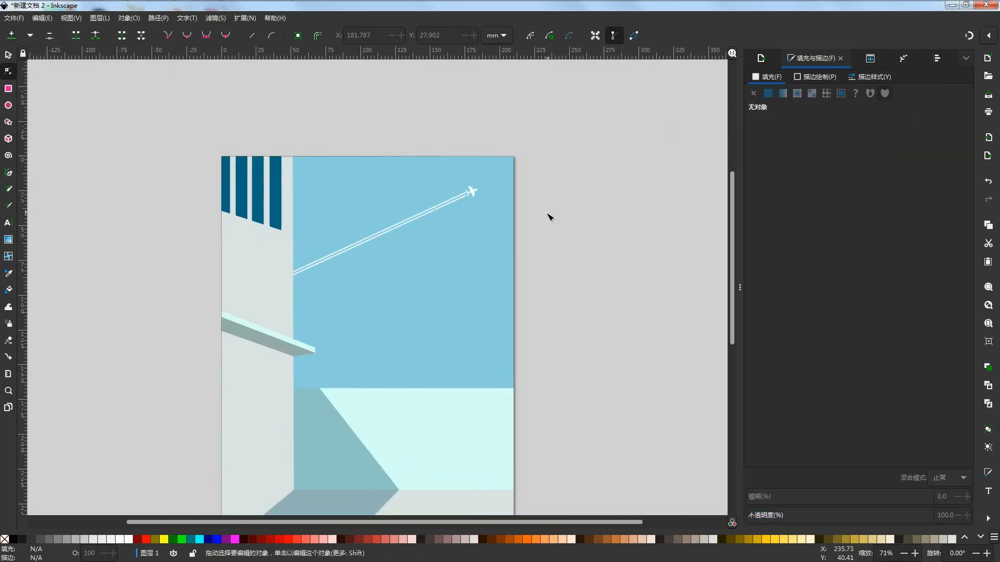
Pull nodes on both wings' slanted edges inward, adding one near the lower tip, to cut two pointed notches into each wing
scroll(518, 217, "up", 9)
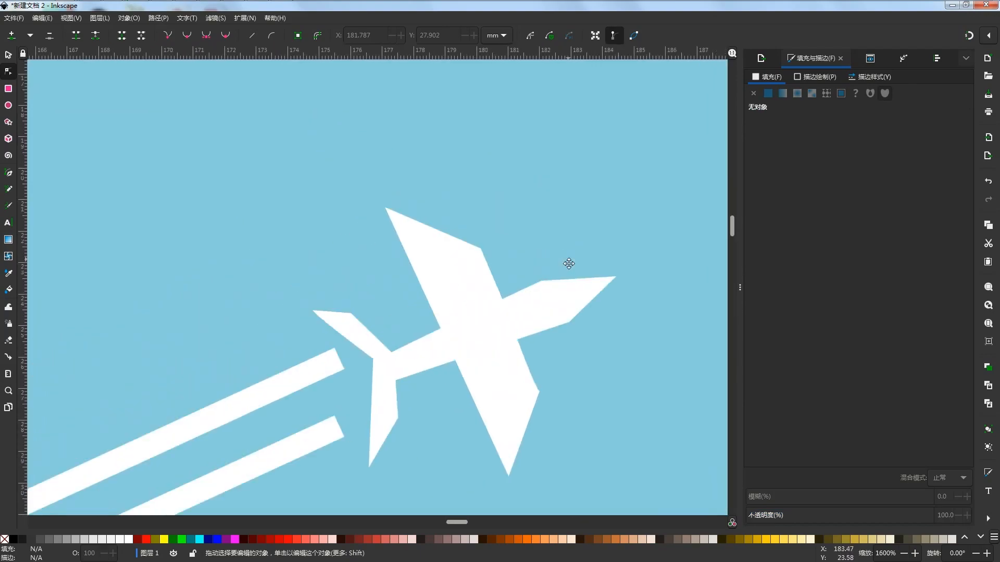
left_click(475, 252)
left_click_drag(439, 236, 491, 270)
left_click_drag(536, 425, 518, 400)
mouse_move(531, 443)
left_mouse_down()
mouse_move(538, 427)
mouse_move(532, 435)
left_mouse_up()
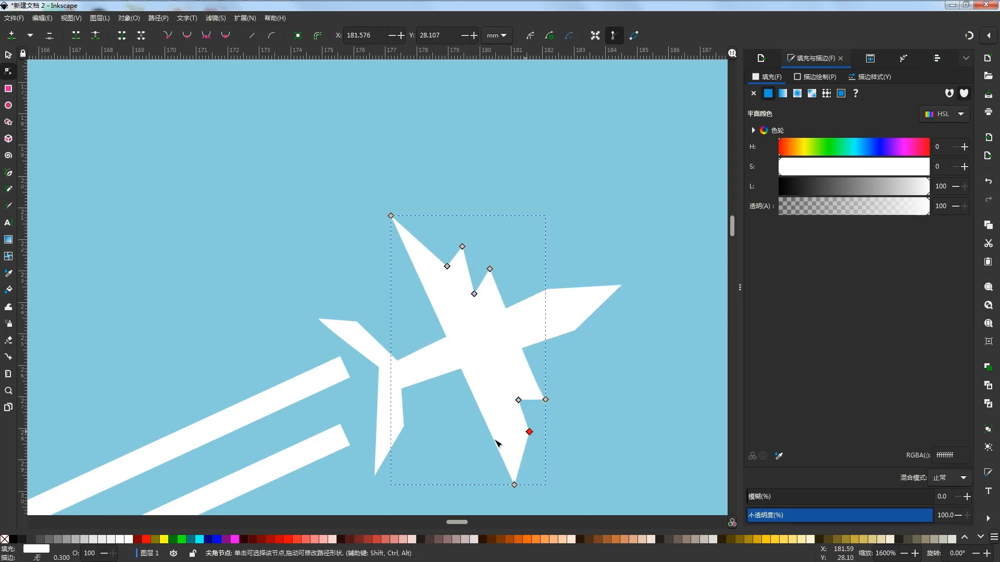
double_click(521, 459)
left_click_drag(521, 460, 504, 420)
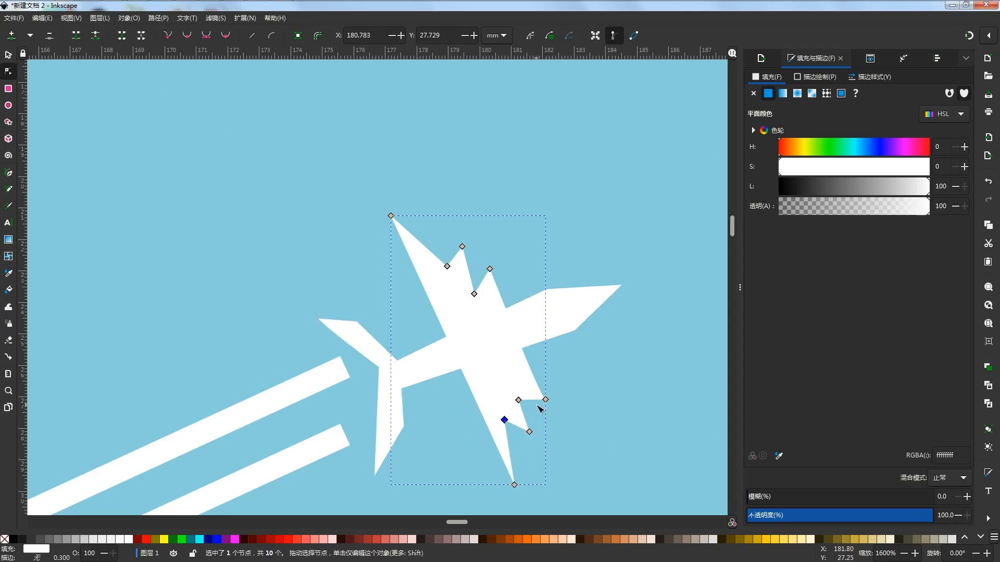
scroll(474, 328, "down", 5)
left_click(623, 321)
left_click_drag(623, 322, 545, 279)
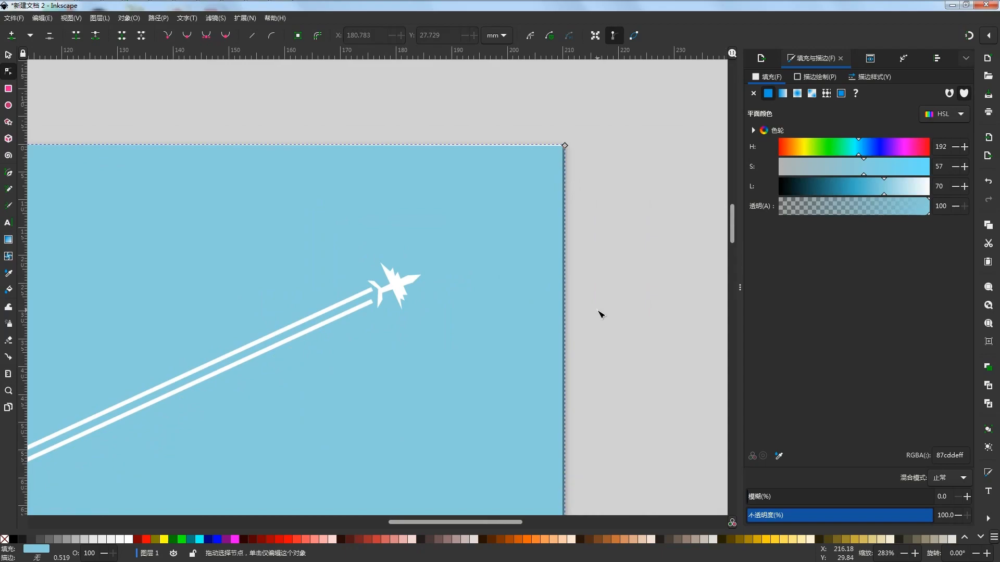
Try to bend the wing shape's front edge where it crosses the fuselage, using smoothed nodes
left_click(401, 279)
scroll(401, 279, "up", 5)
mouse_move(456, 271)
left_mouse_down()
mouse_move(435, 269)
mouse_move(460, 288)
left_mouse_up()
key("ctrl+z")
left_click(479, 274)
left_click(429, 238)
left_click(418, 253)
mouse_move(411, 255)
left_mouse_down()
mouse_move(443, 240)
mouse_move(412, 253)
mouse_move(426, 247)
left_mouse_up()
key("shift+y")
left_click_drag(444, 292, 441, 249)
key("ctrl+z")
key("ctrl+z")
key("ctrl+z")
key("ctrl+z")
key("ctrl+z")
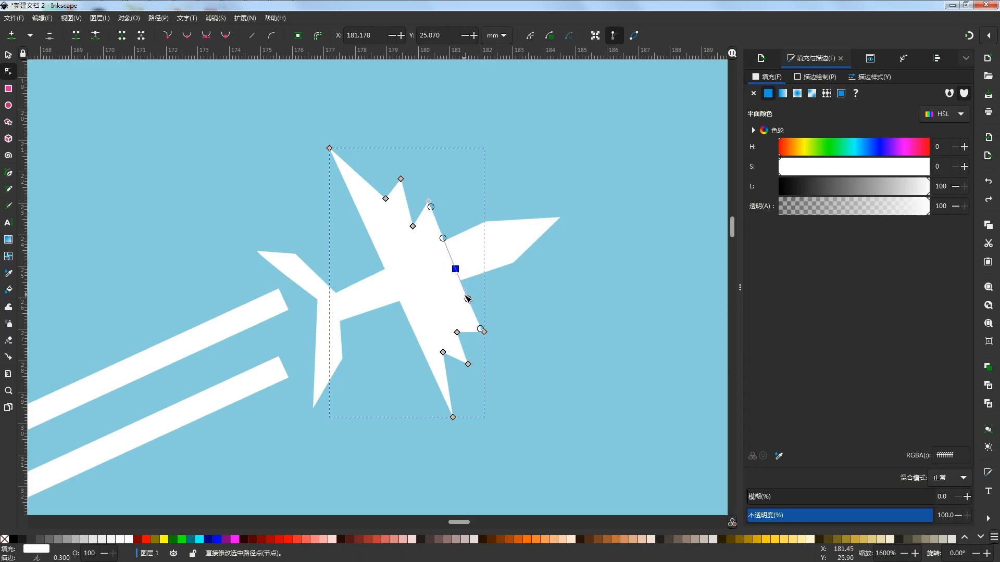
Try to pull the middle node of the wing shape's front edge inward over the fuselage
left_click(484, 332, "shift")
left_click(13, 34)
left_click_drag(456, 269, 434, 261)
key("ctrl+z")
Round off the fuselage's pointed nose by reshaping its tip node
double_click(541, 281)
left_click(463, 287)
left_click_drag(473, 310, 459, 272)
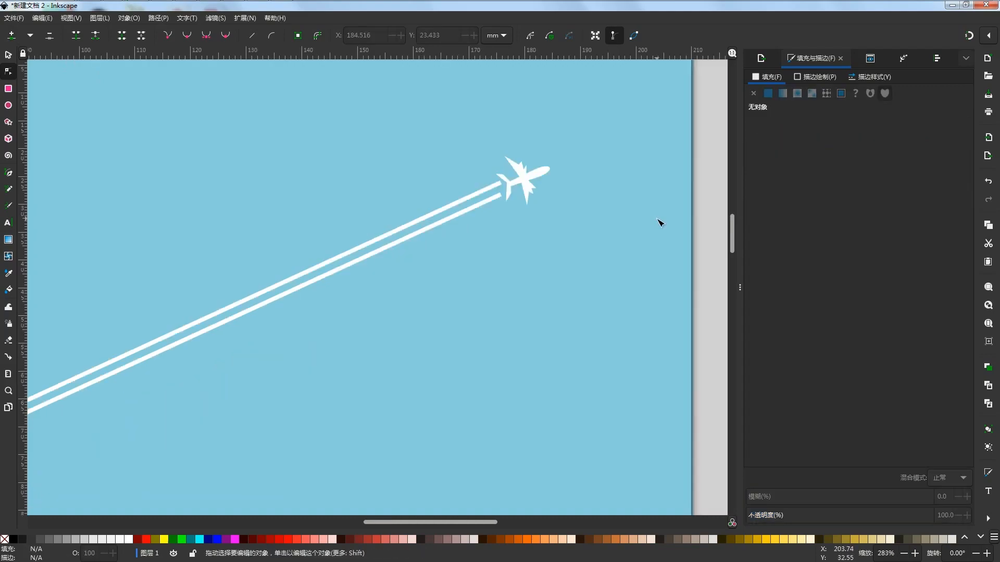
Hide the dialogs and fit the whole page in view to examine the finished illustration
scroll(500, 193, "down", 6)
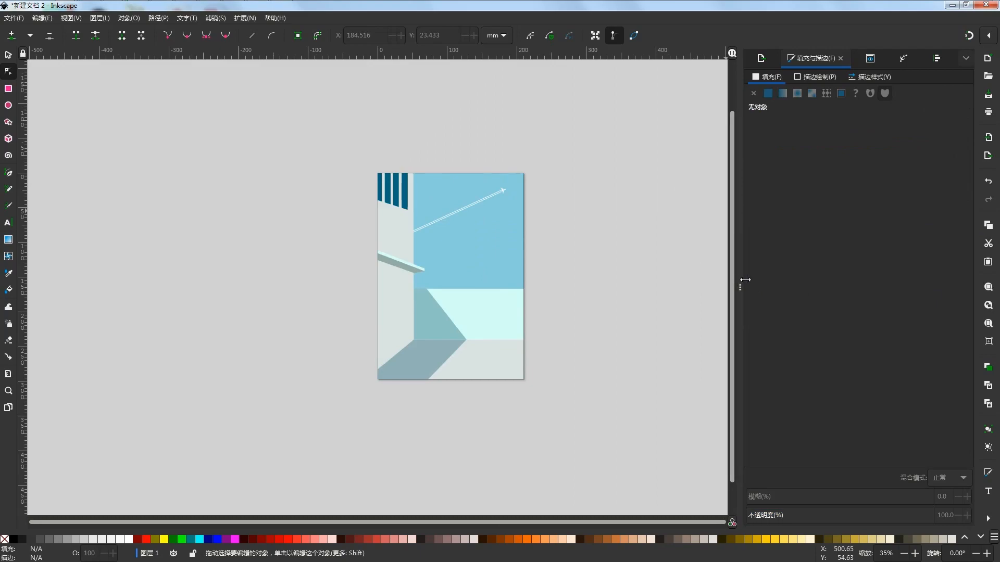
key("F12")
key("5")
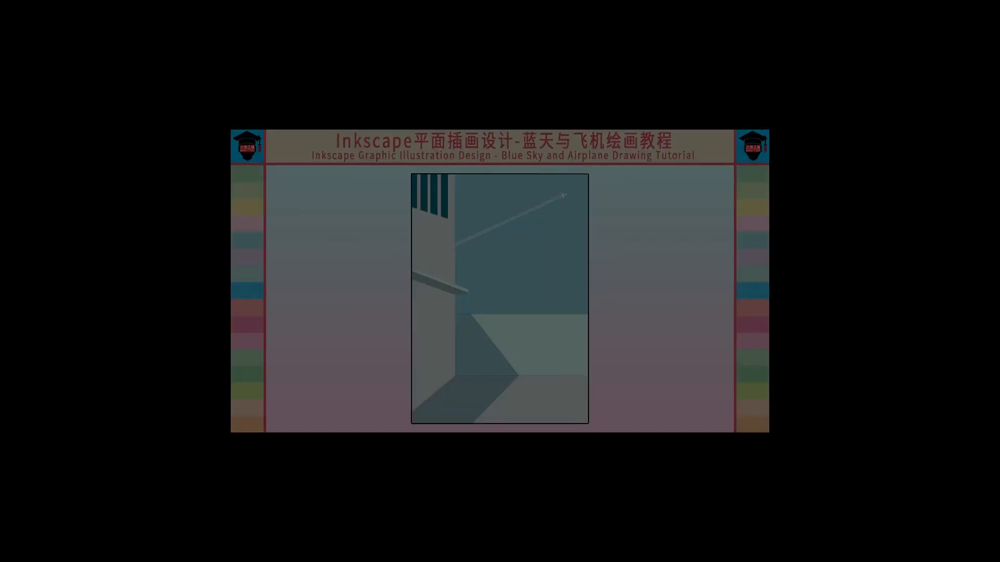